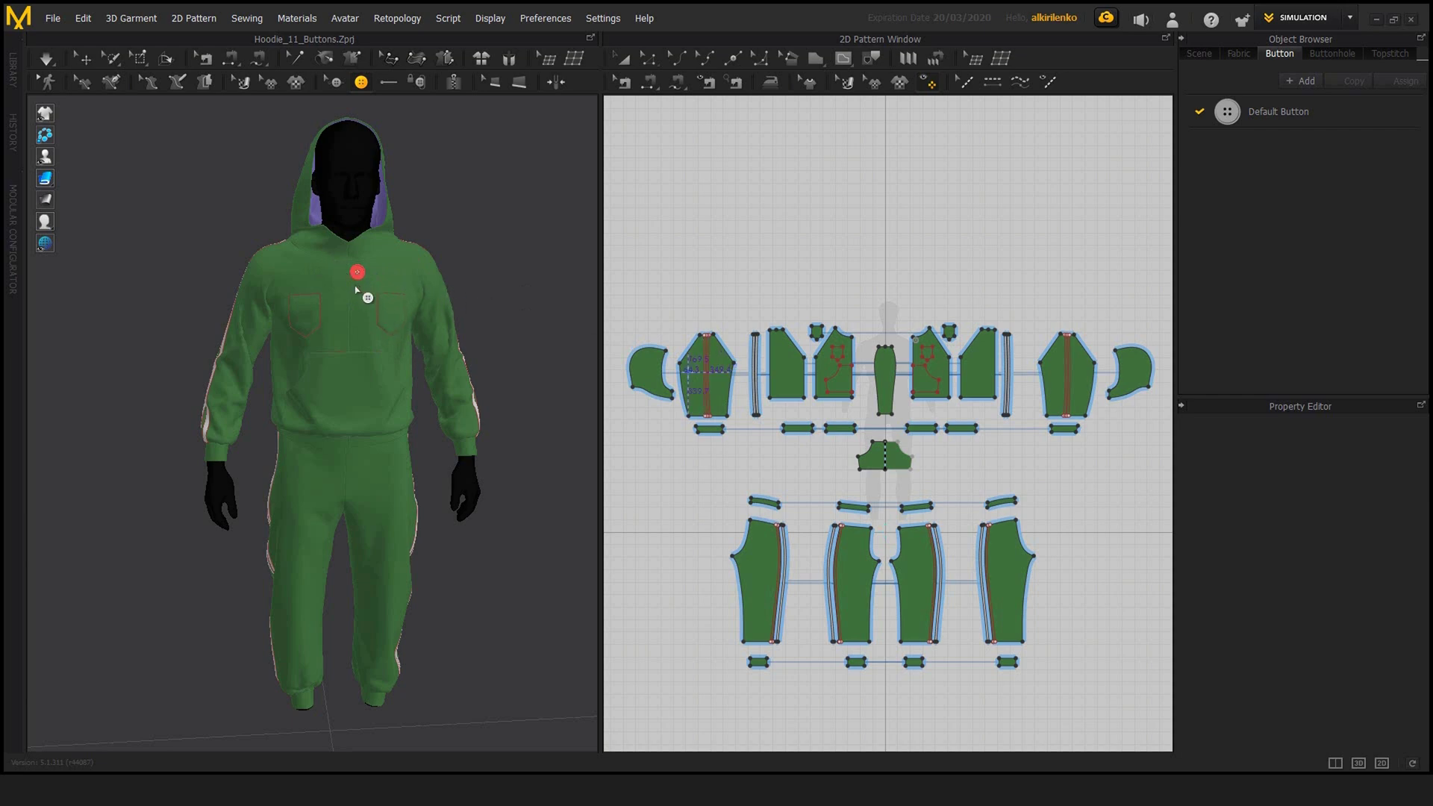
- Place a second button just below the existing one, near the centre-front edge of the hoodie's front panel
right_click_drag(469, 302, 440, 293)
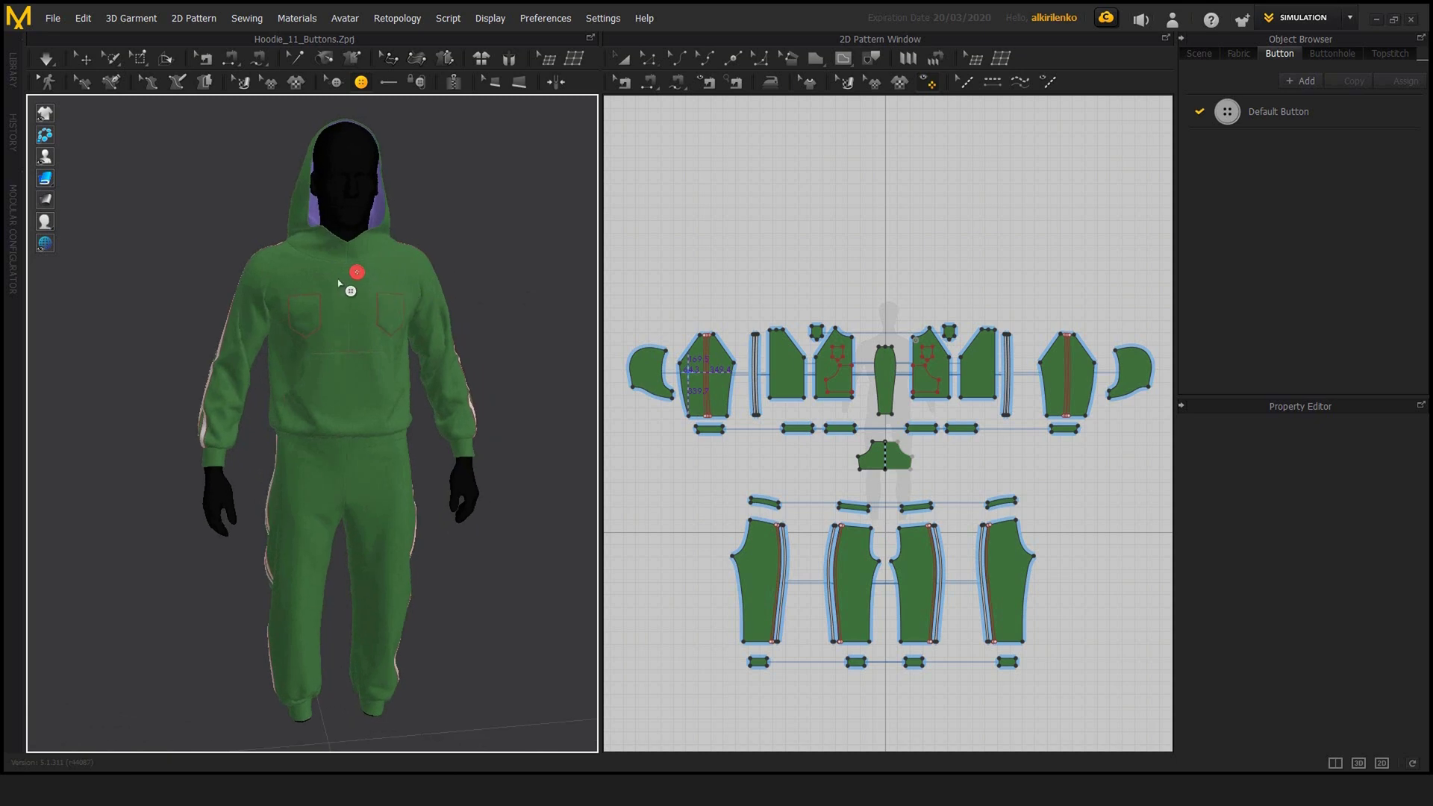
right_click_drag(380, 311, 345, 295)
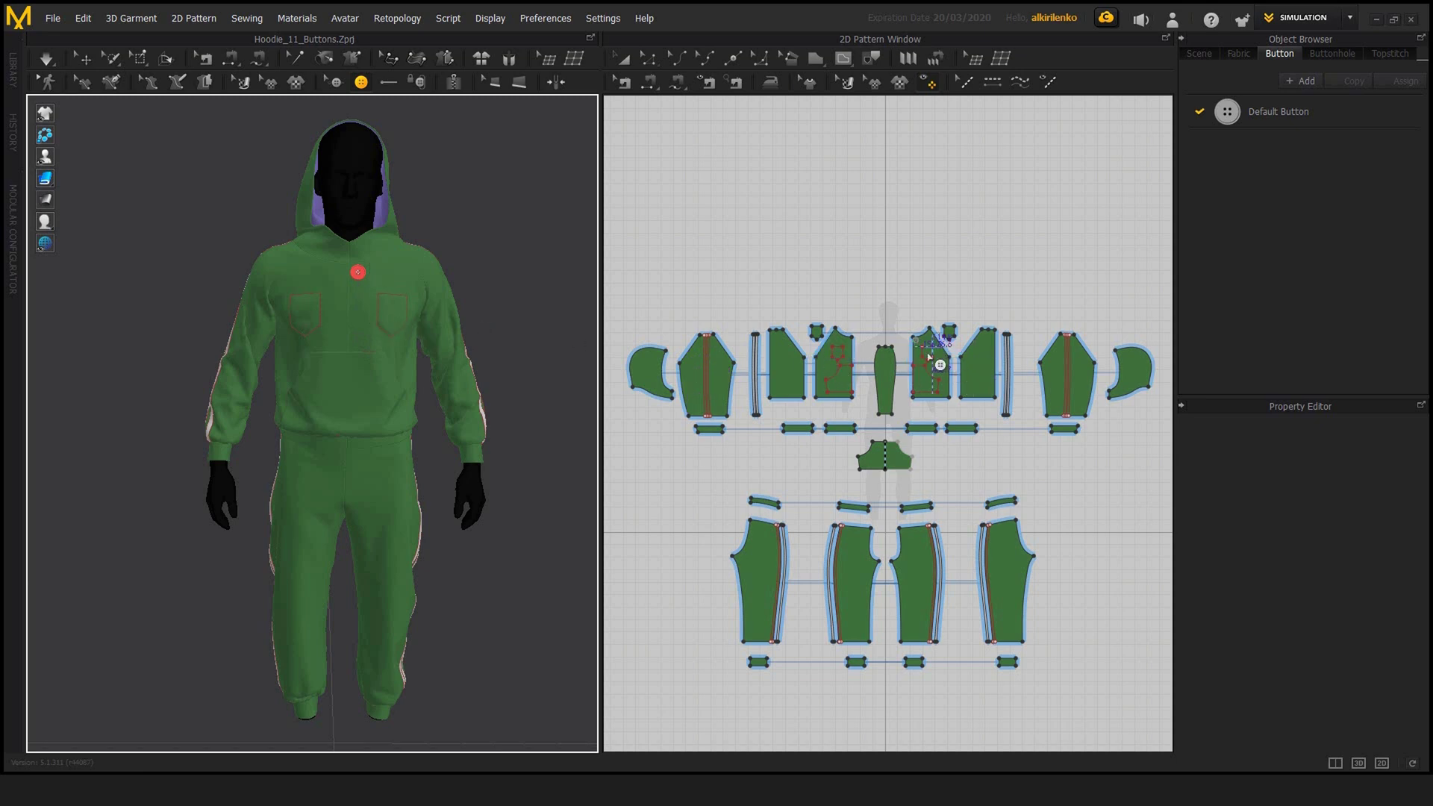
scroll(966, 451, "up", 5)
scroll(786, 397, "up", 8)
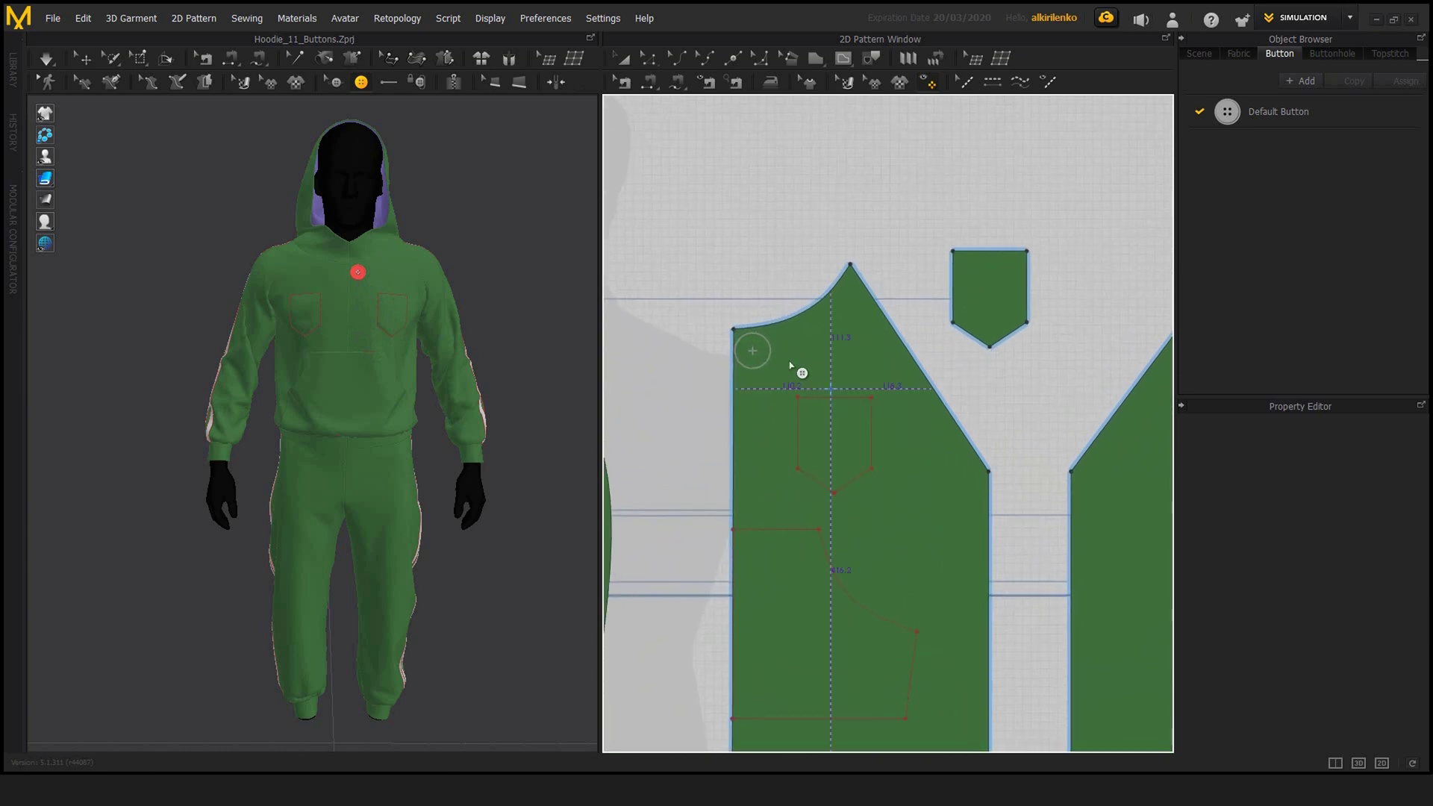
middle_click_drag(779, 302, 772, 305)
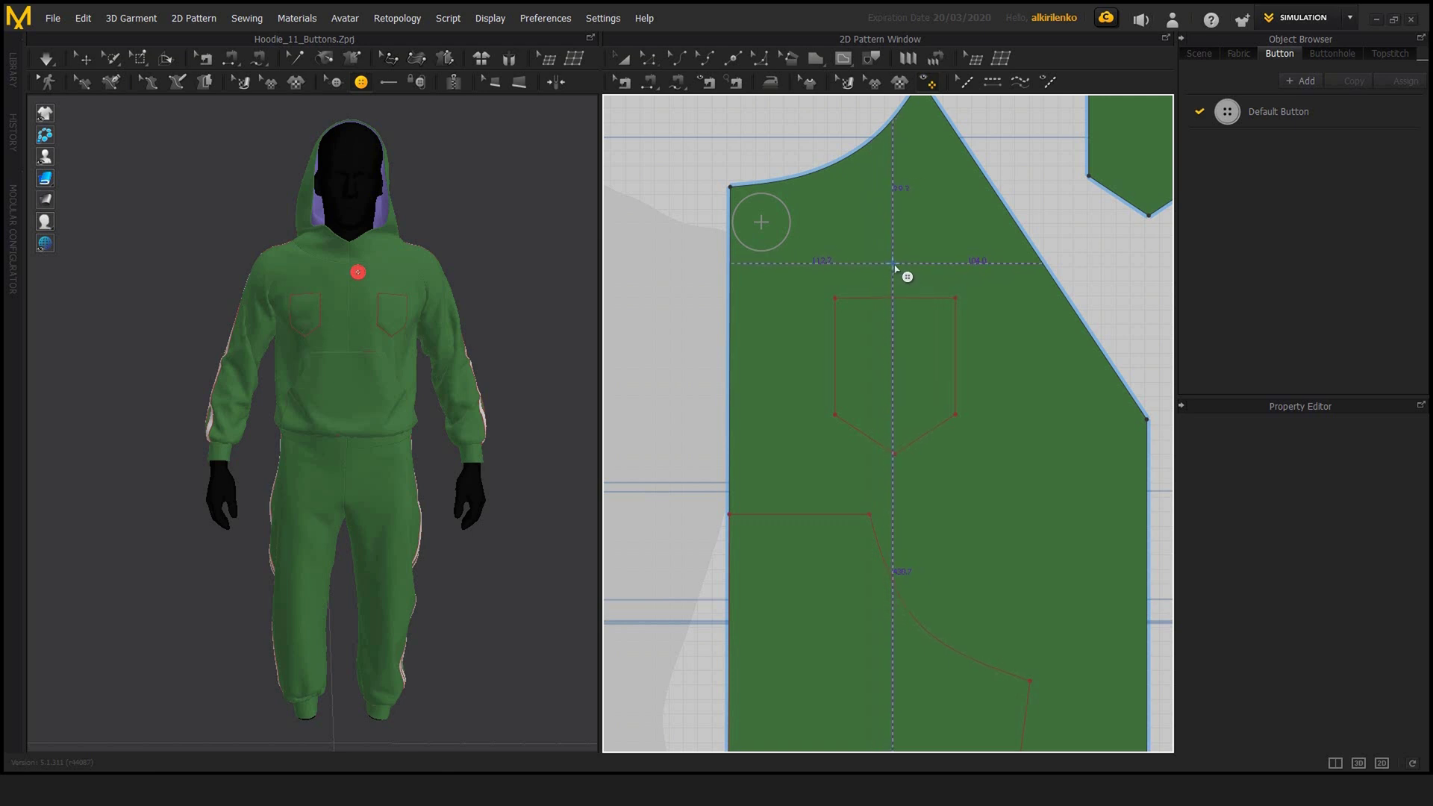
right_click_drag(883, 266, 918, 311)
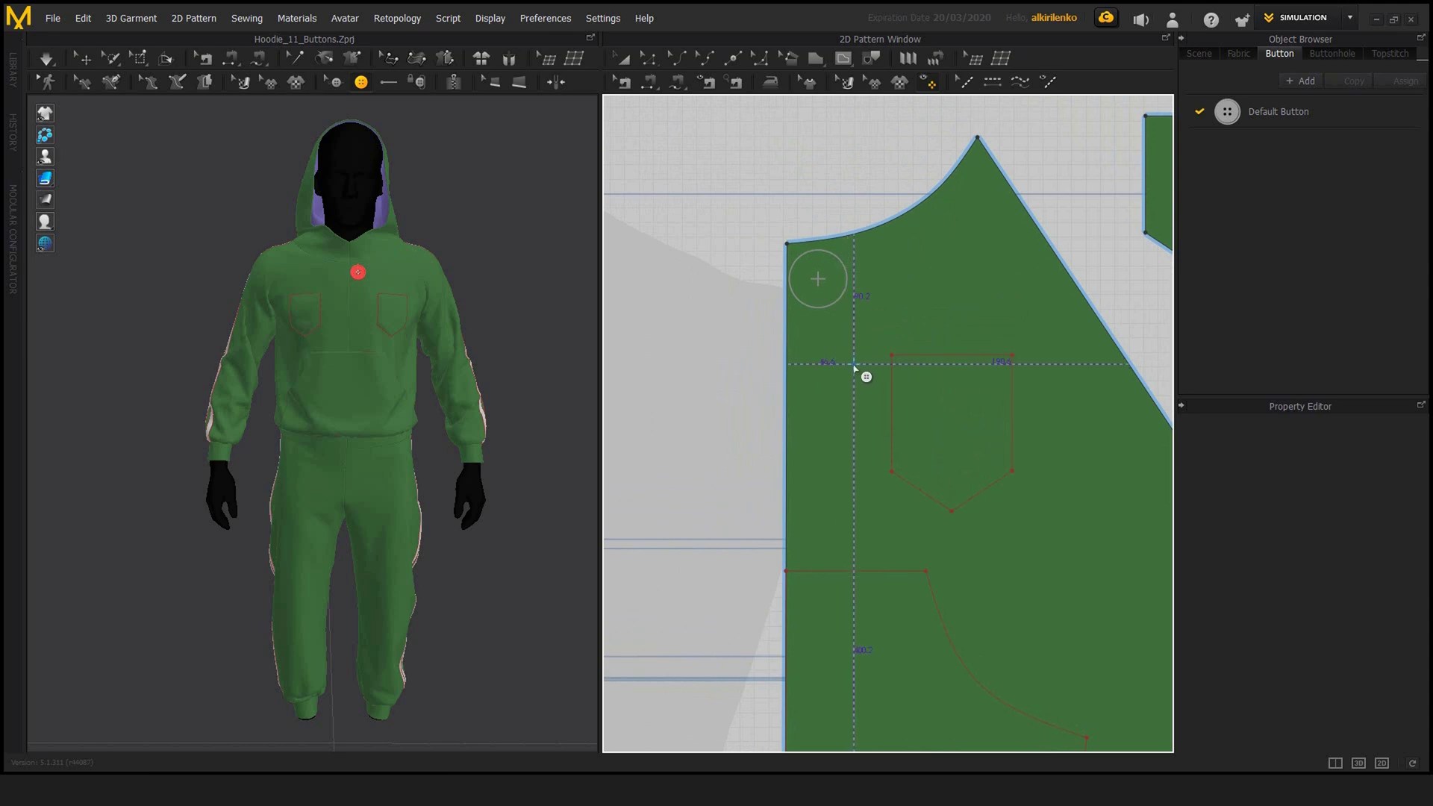
mouse_move(854, 366)
right_mouse_down()
mouse_move(866, 365)
mouse_move(835, 373)
mouse_move(860, 389)
right_mouse_up()
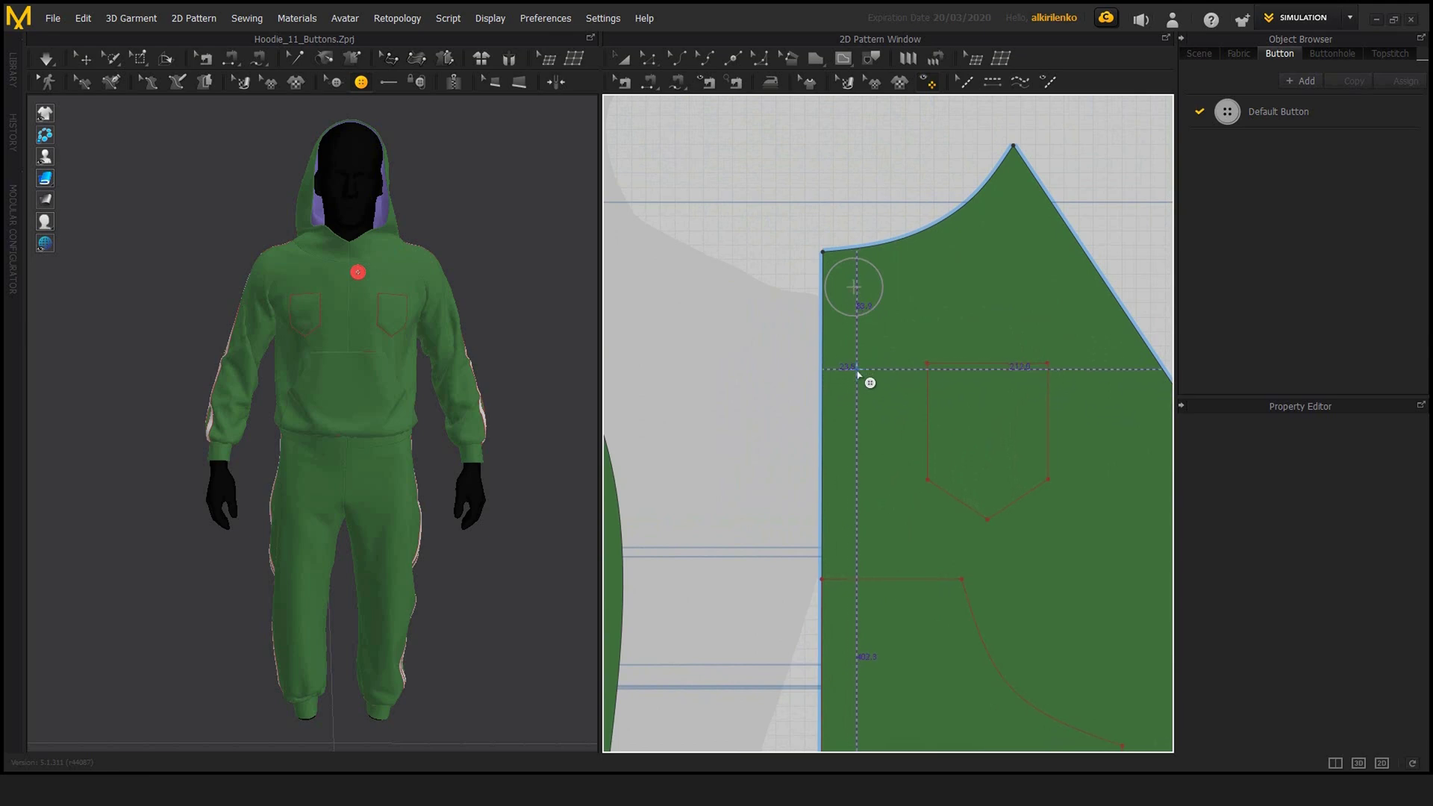
right_click_drag(857, 374, 848, 357)
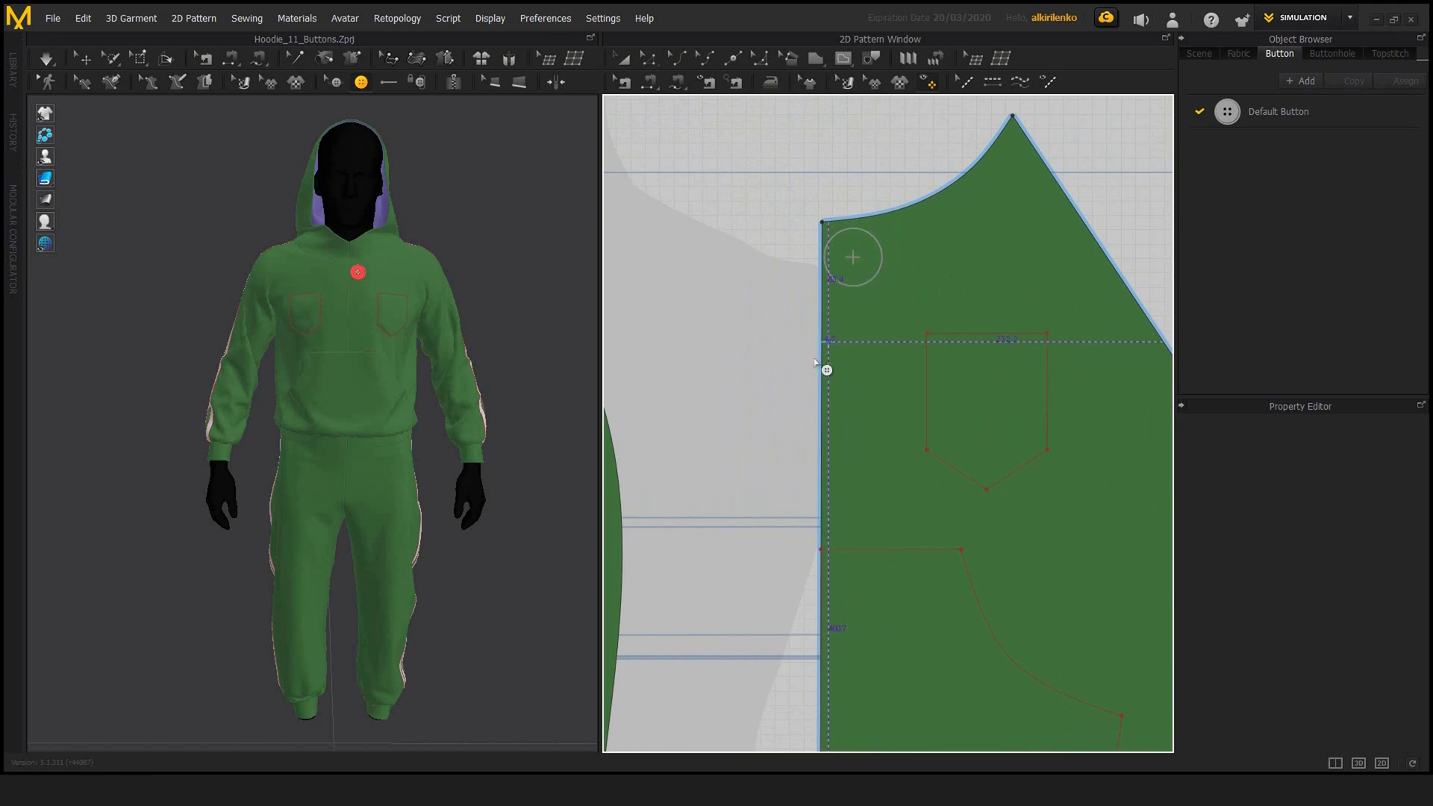
scroll(754, 310, "down", 2)
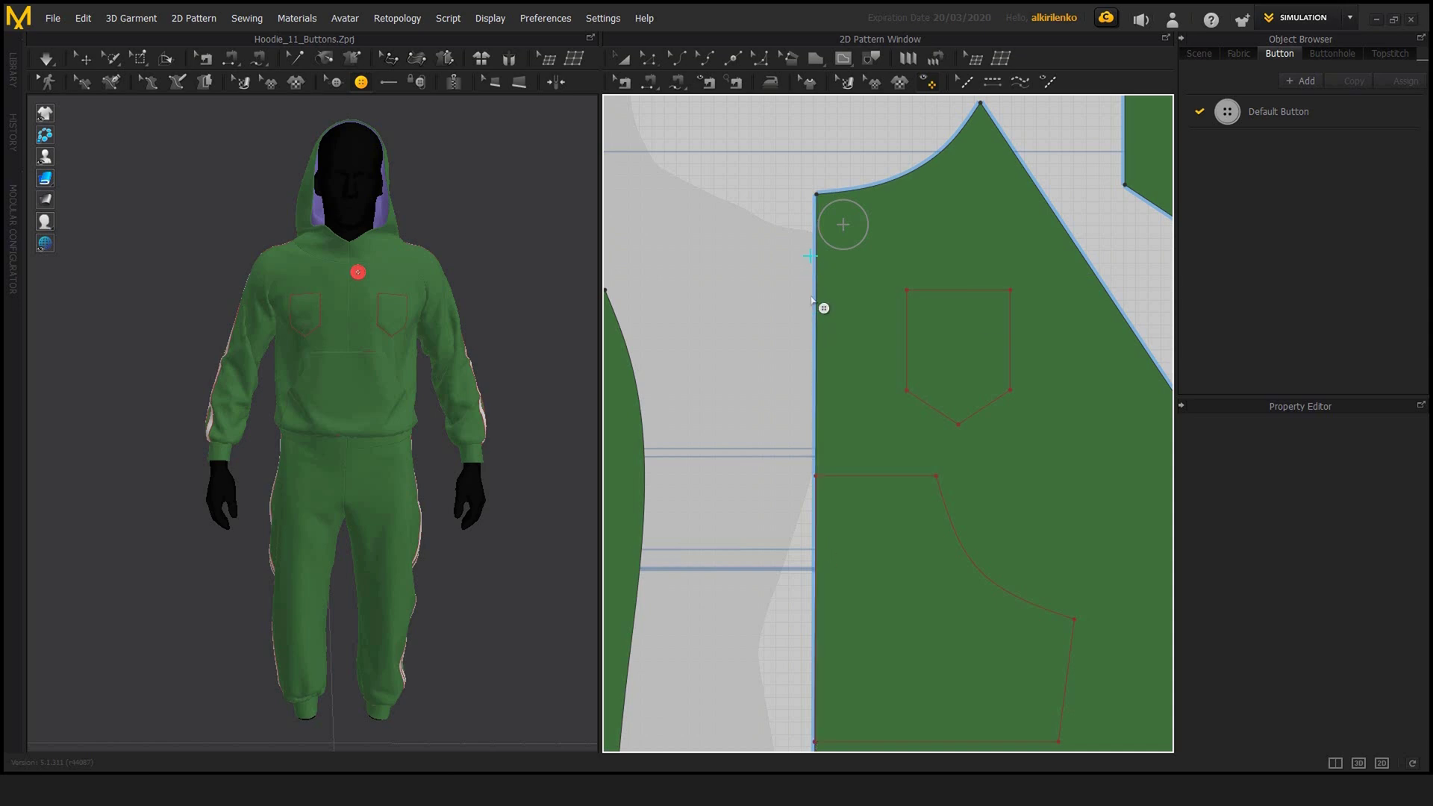
scroll(772, 387, "up", 2)
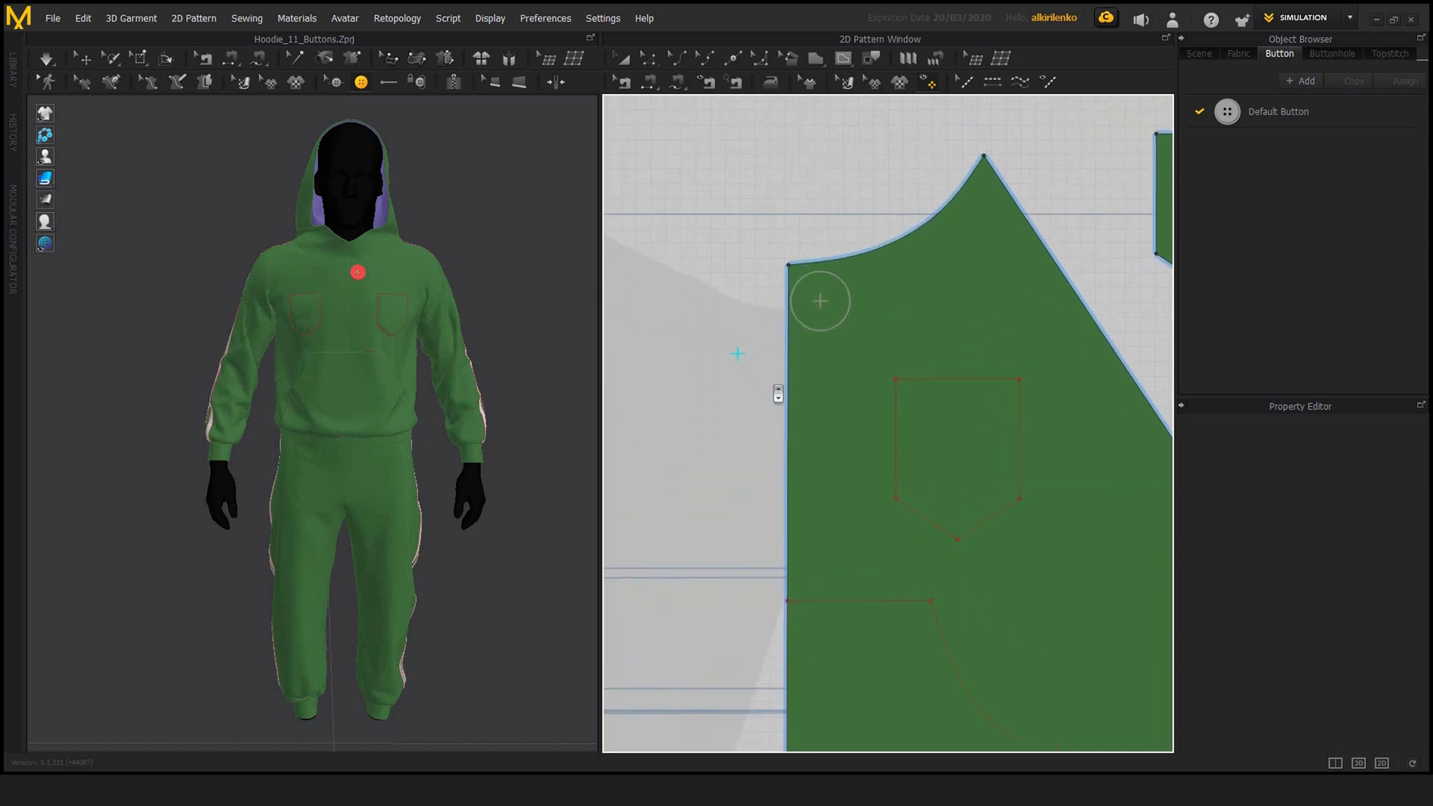
middle_click_drag(798, 381, 830, 404)
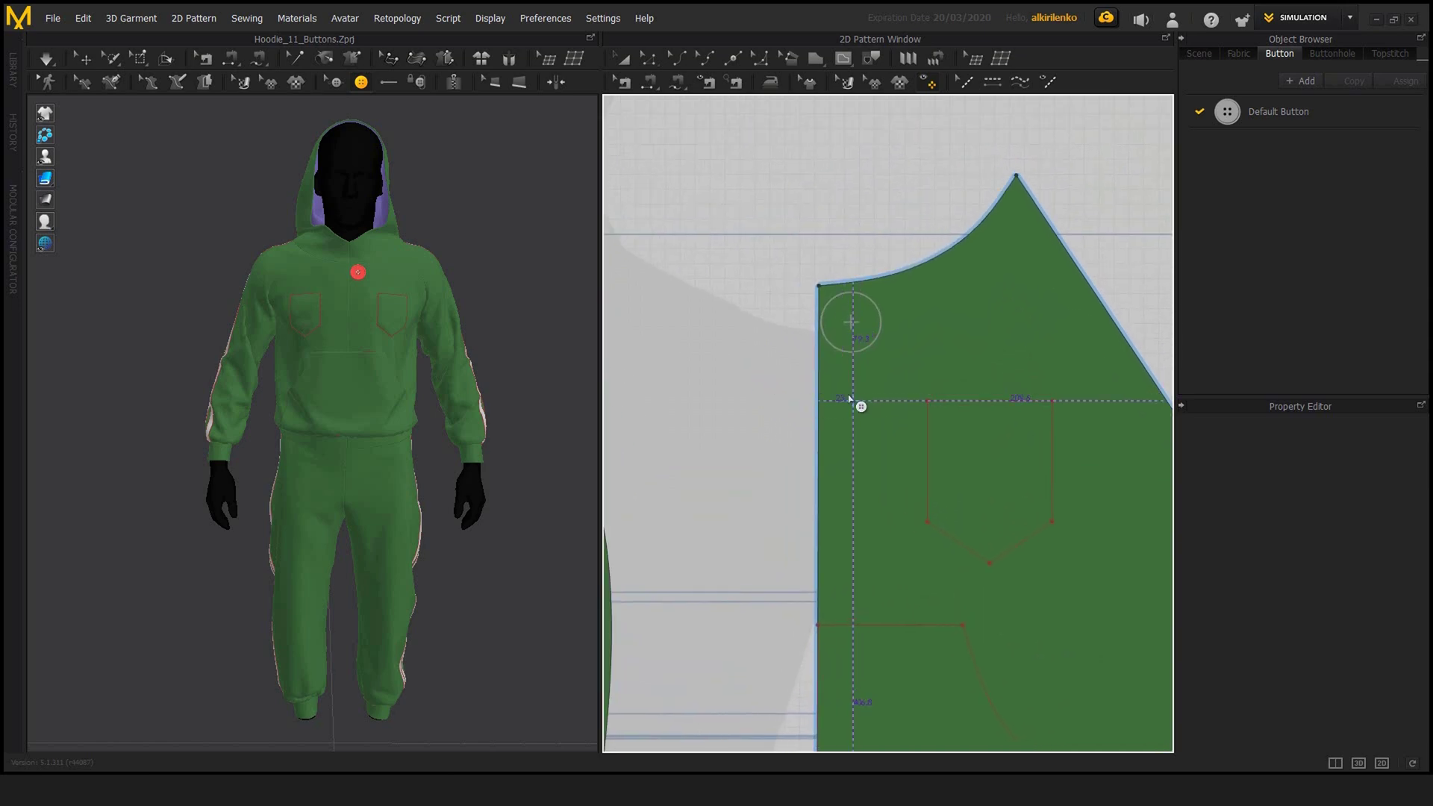
left_click(789, 433)
scroll(773, 380, "up", 1)
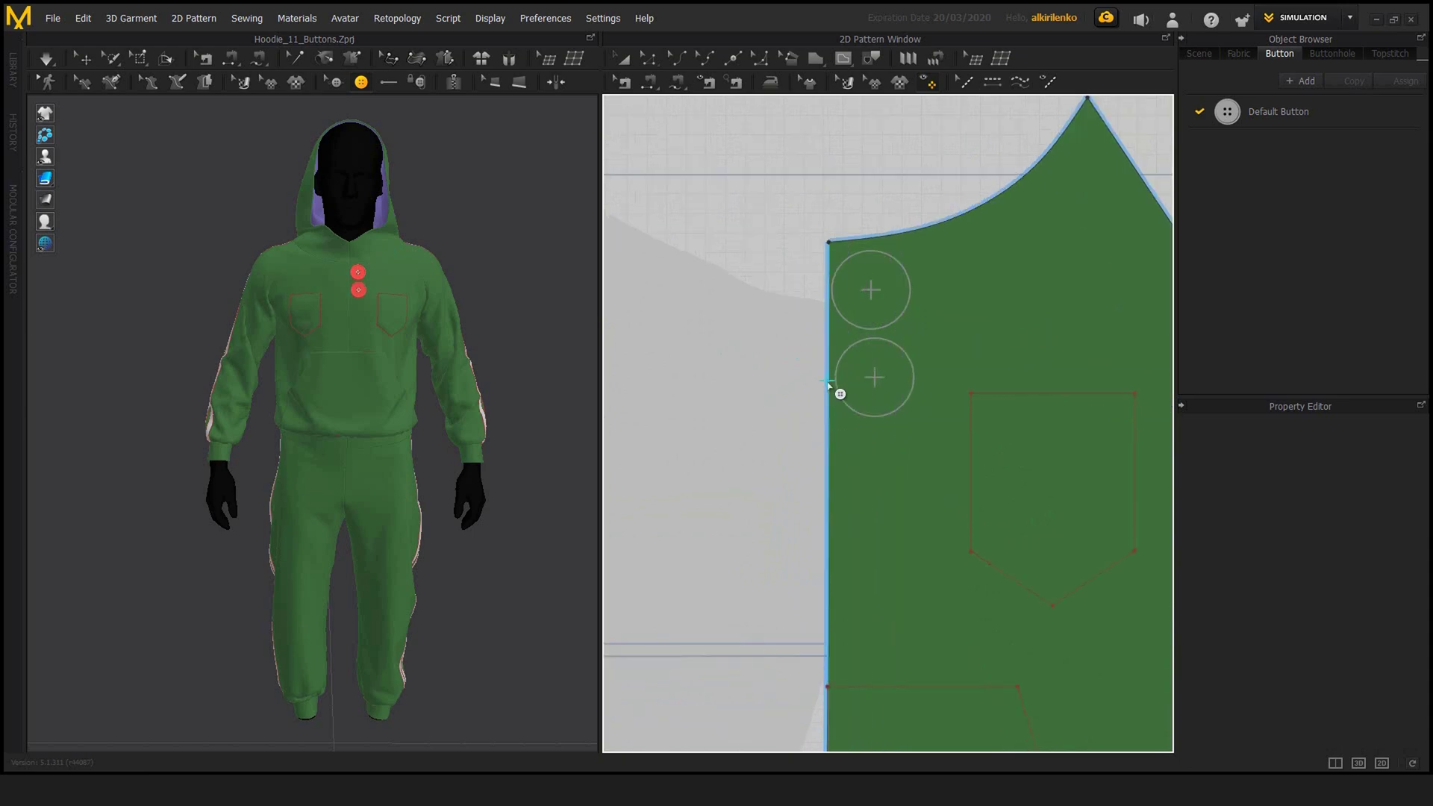
- Examine how the two buttons line up along the centre-front edge of the front panel
scroll(790, 368, "down", 3)
scroll(793, 419, "down", 2)
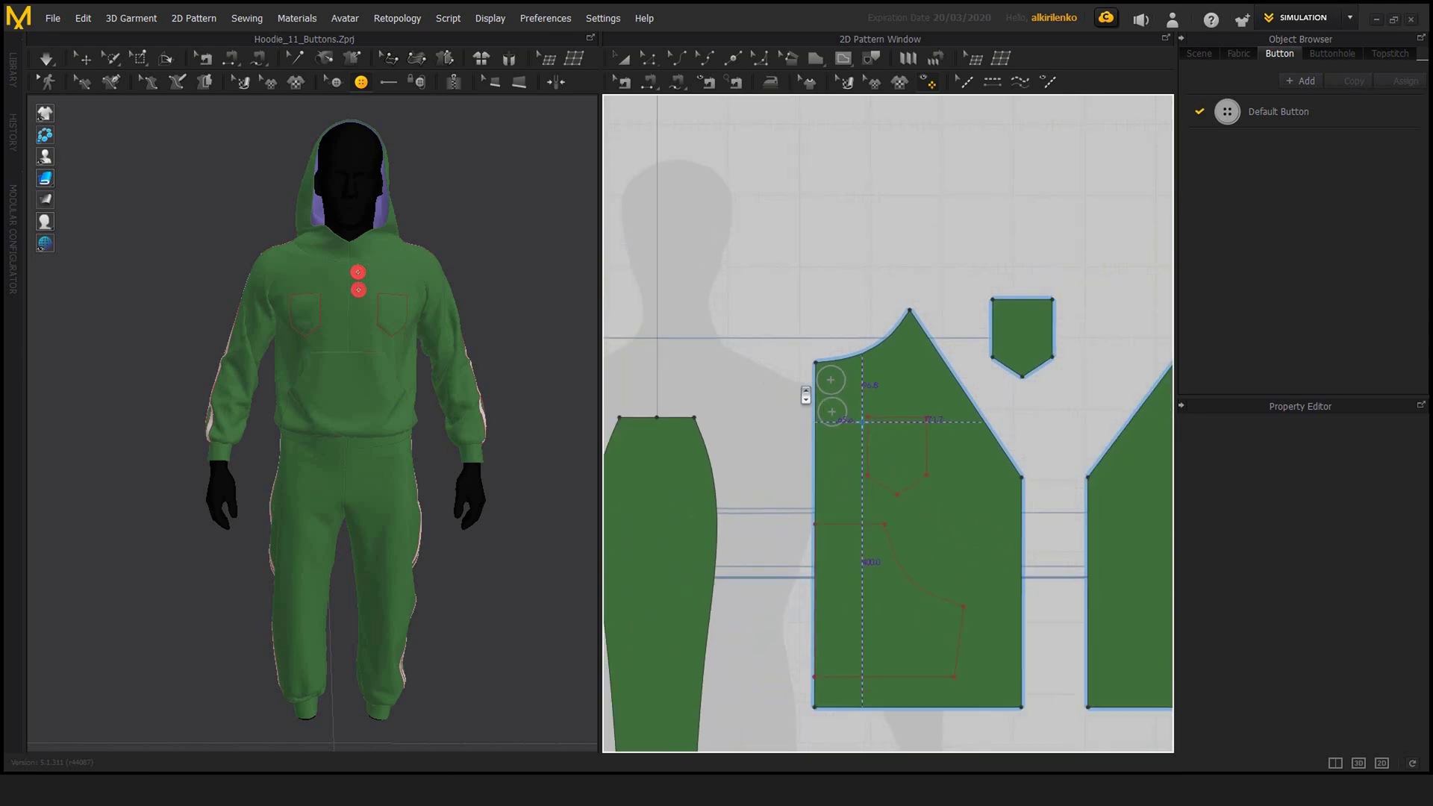
middle_click_drag(806, 390, 917, 300)
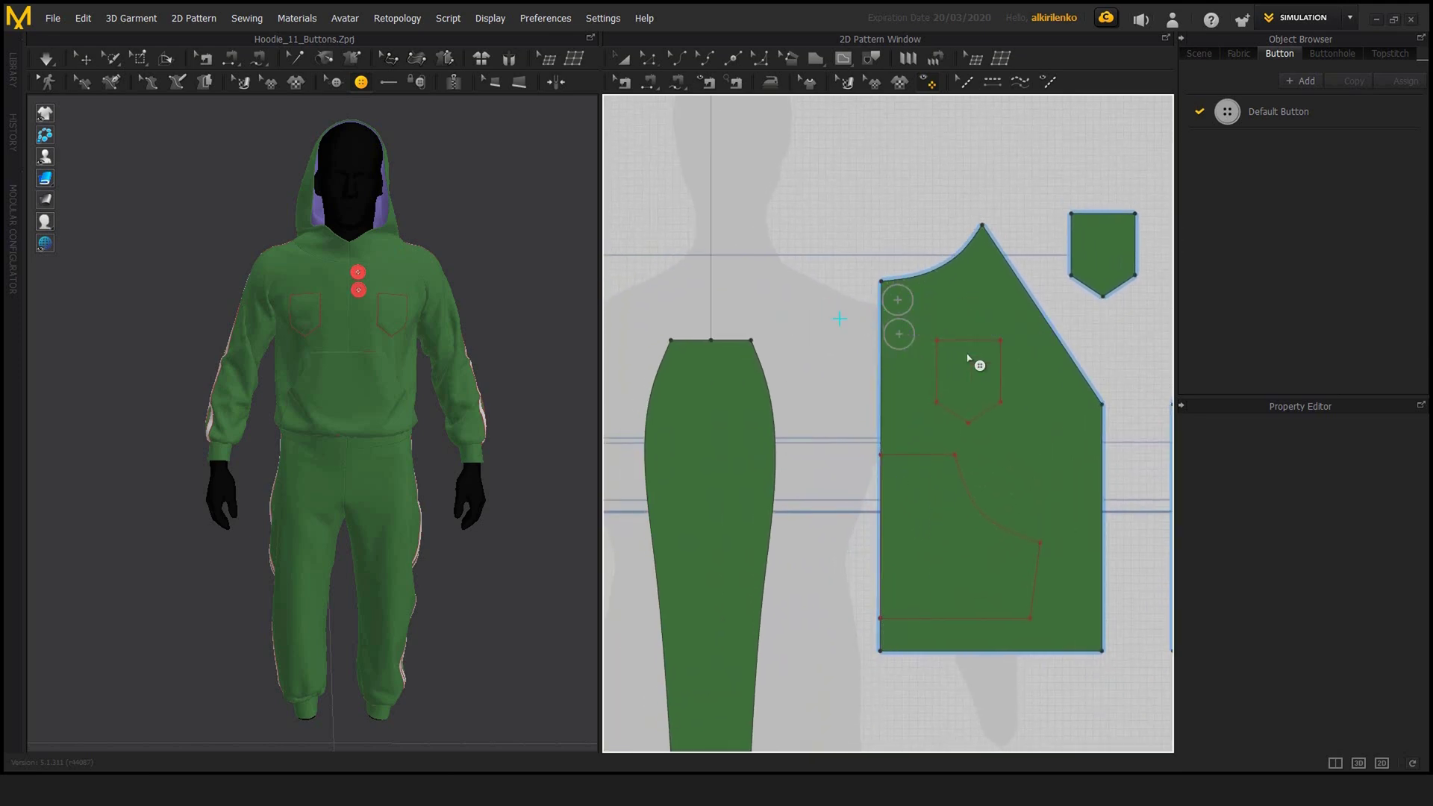
scroll(870, 393, "up", 3)
scroll(941, 445, "down", 3)
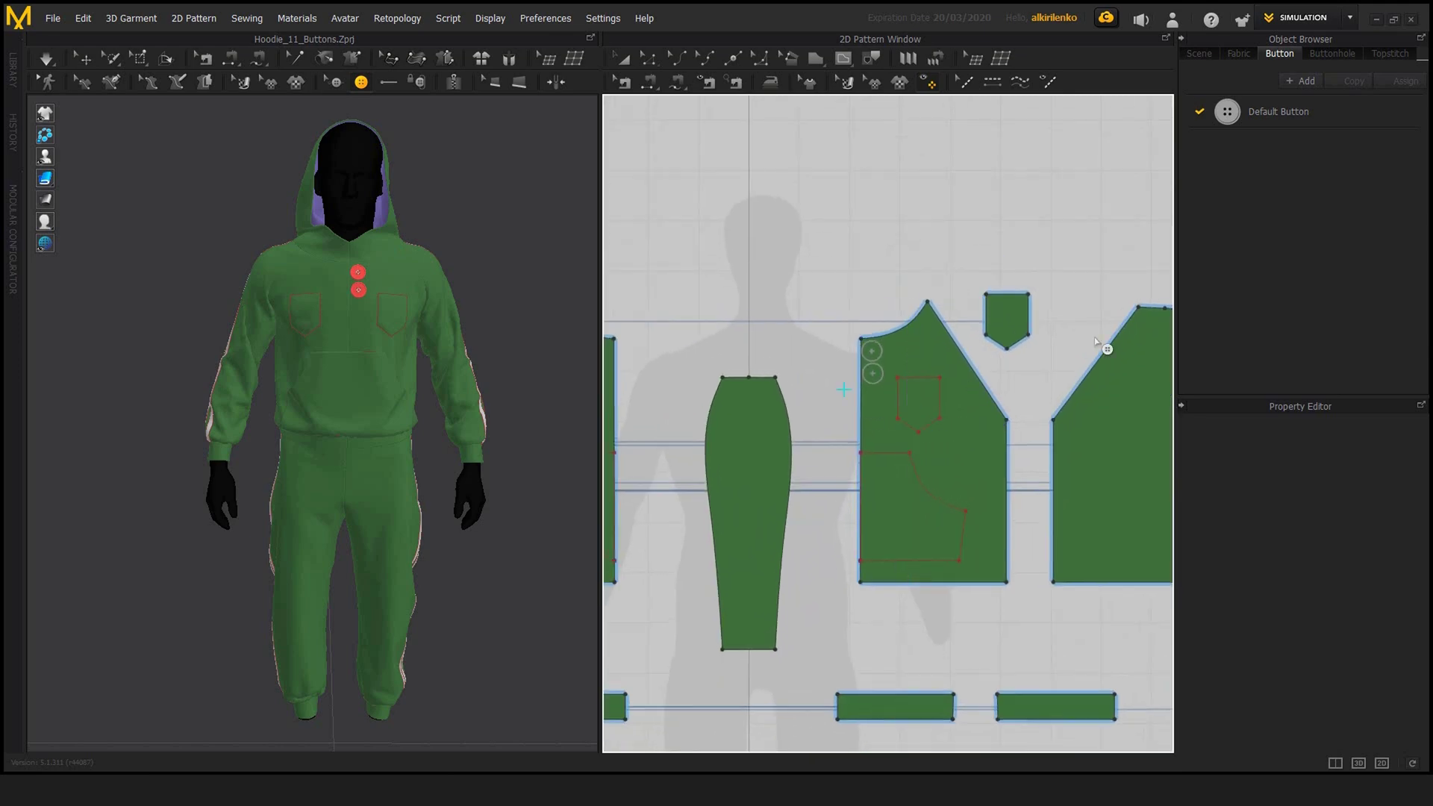
scroll(930, 359, "up", 3)
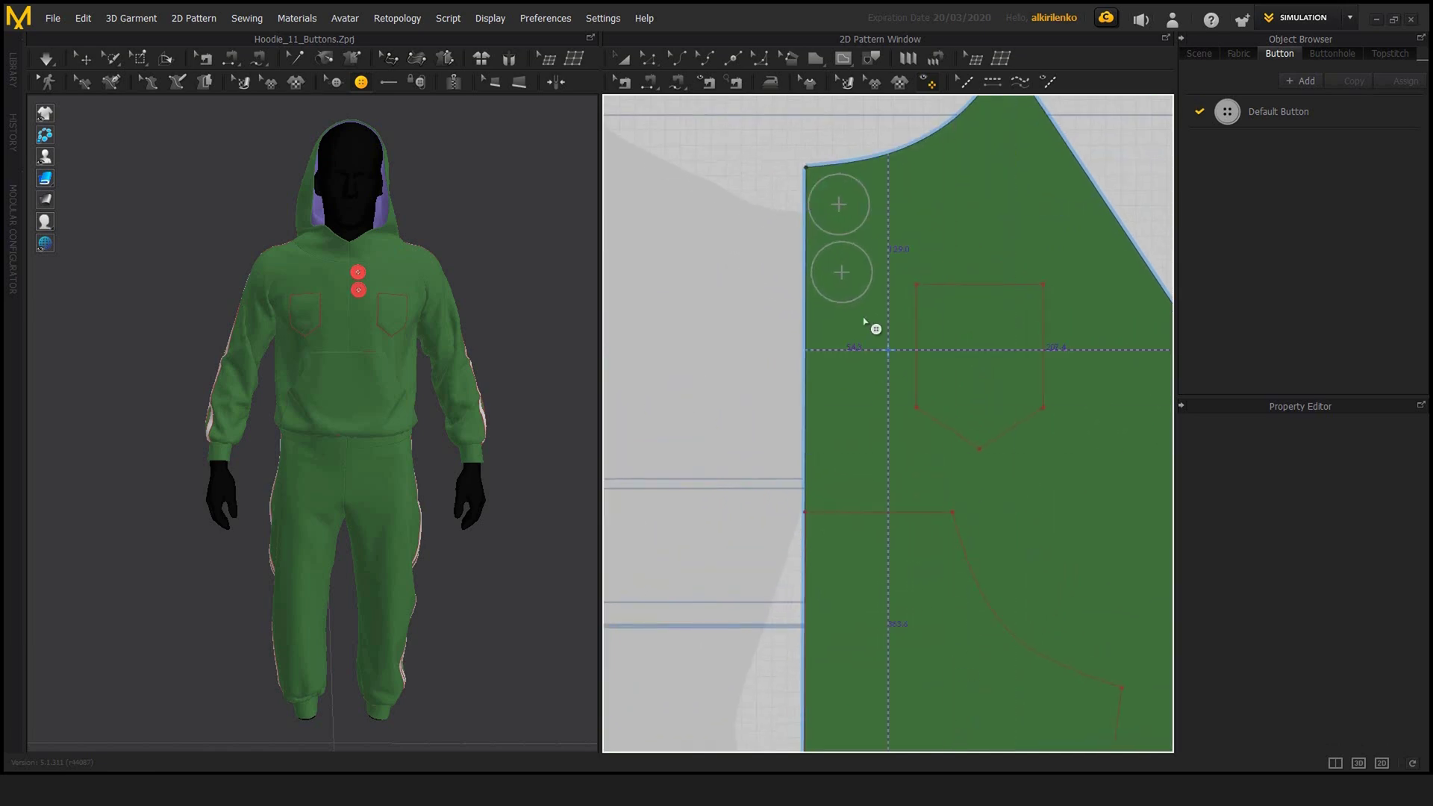
middle_click_drag(828, 303, 870, 389)
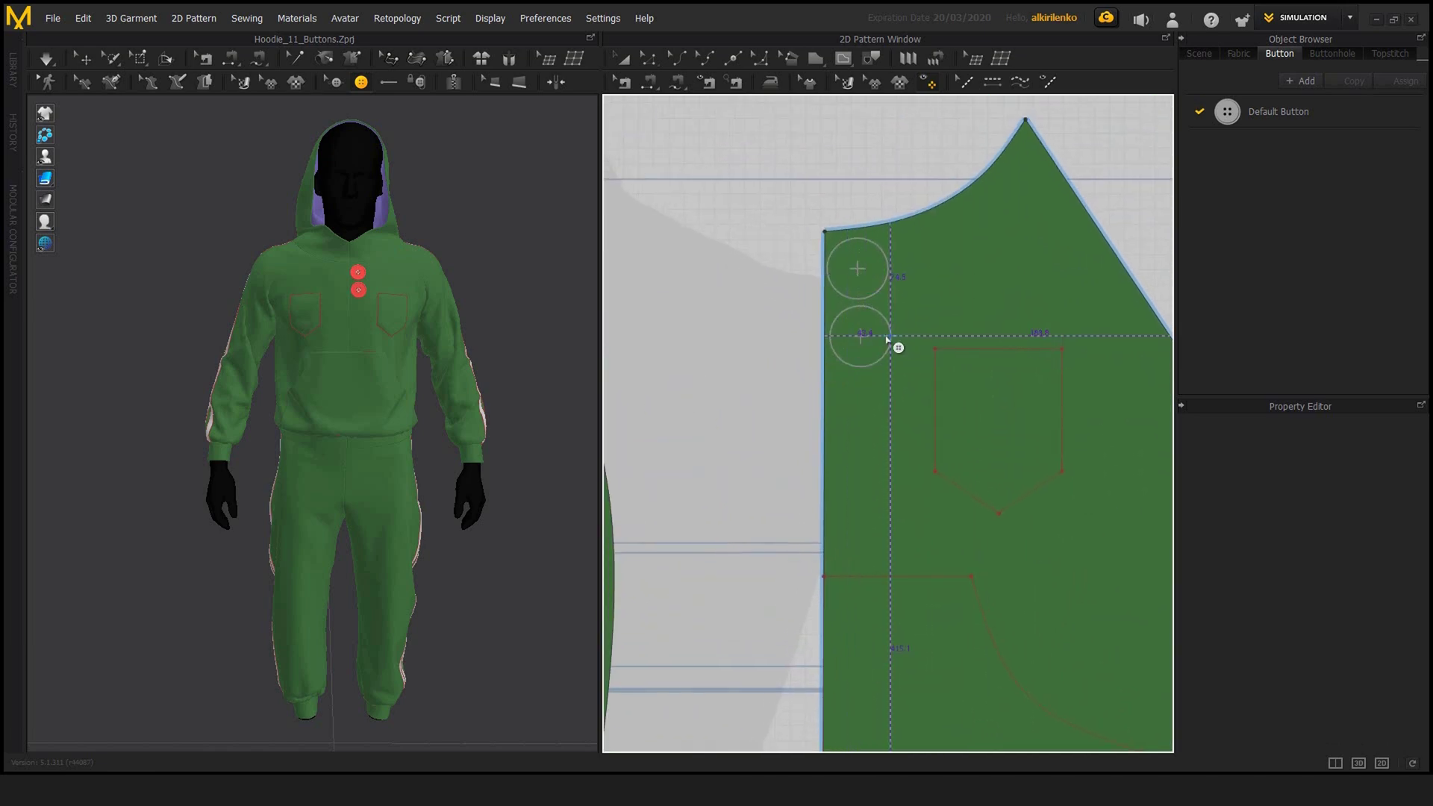
left_click(863, 335)
scroll(866, 353, "up", 2)
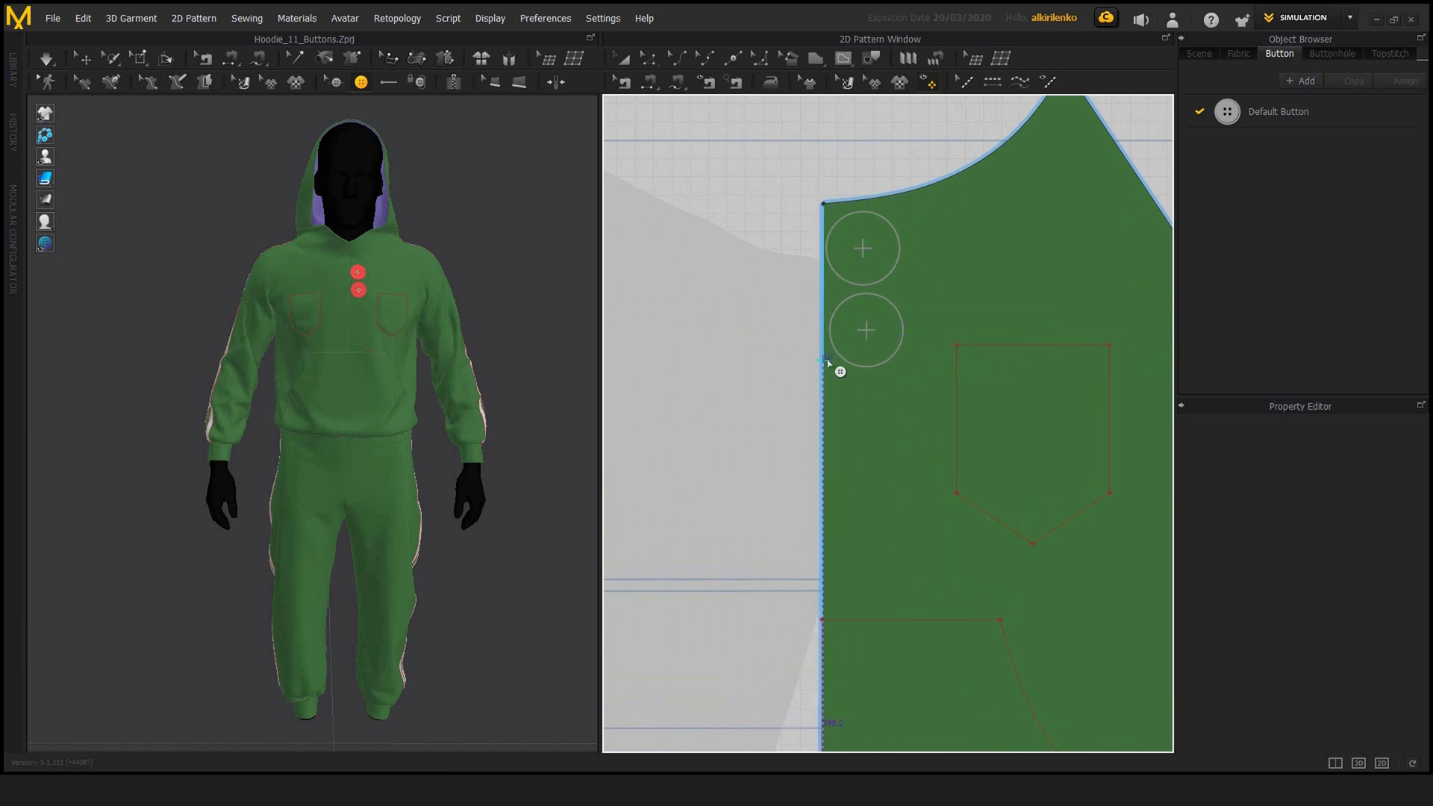
middle_click_drag(693, 353, 715, 384)
scroll(742, 390, "up", 1)
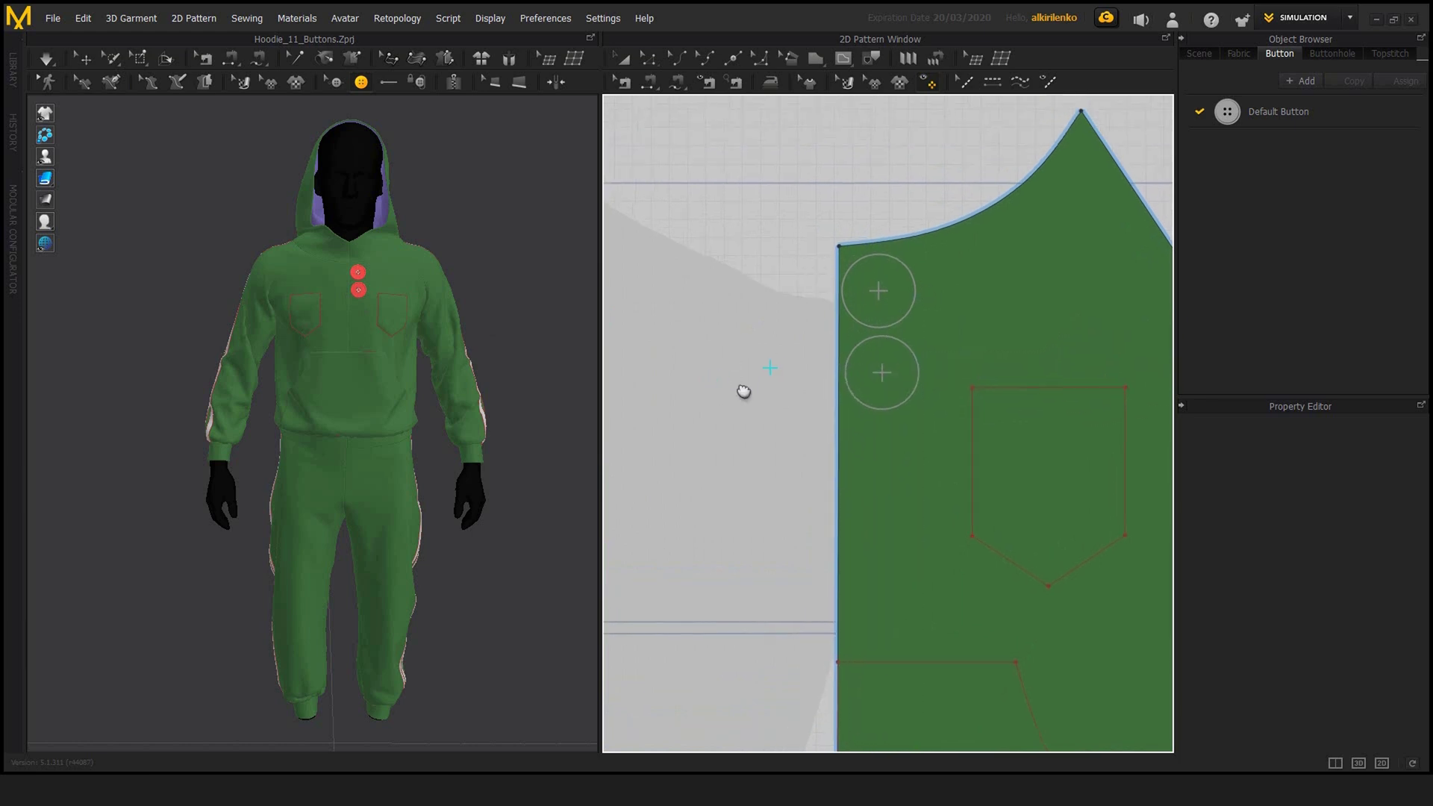
- Turn on the Left 2D measurement to centre for the second button and read its distance from the panel edge
left_click(337, 82)
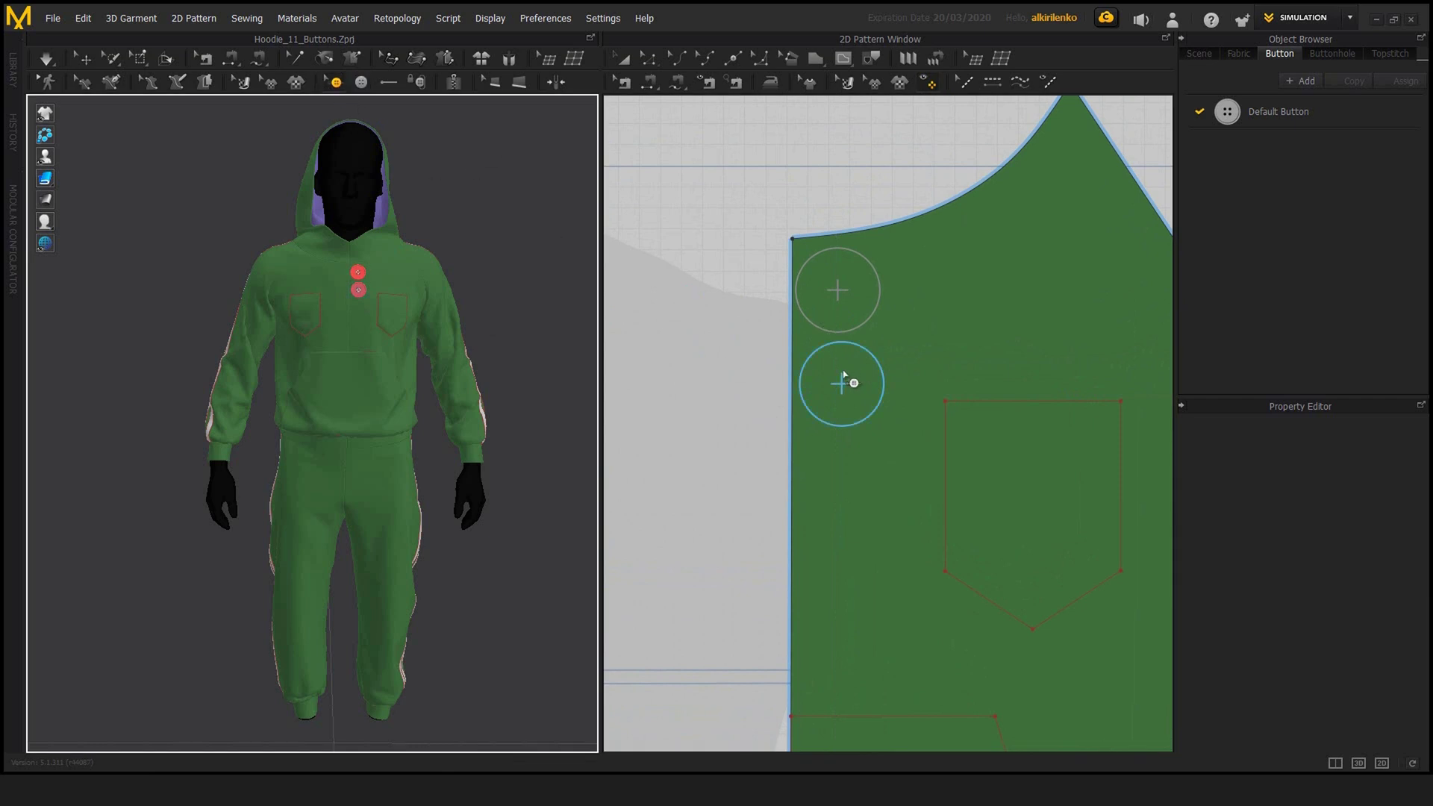
left_click(850, 363)
scroll(825, 448, "up", 1)
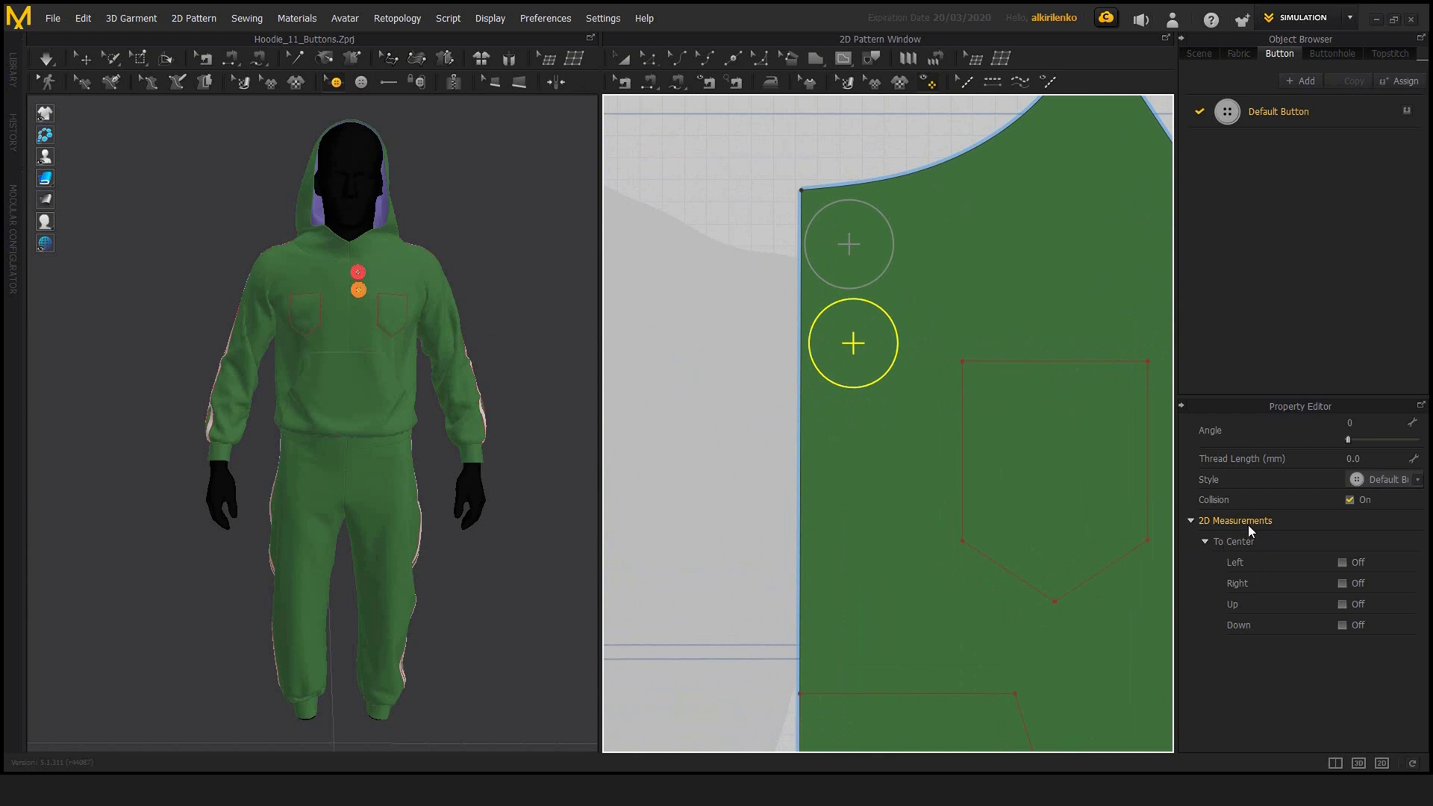
middle_click_drag(809, 418, 741, 443)
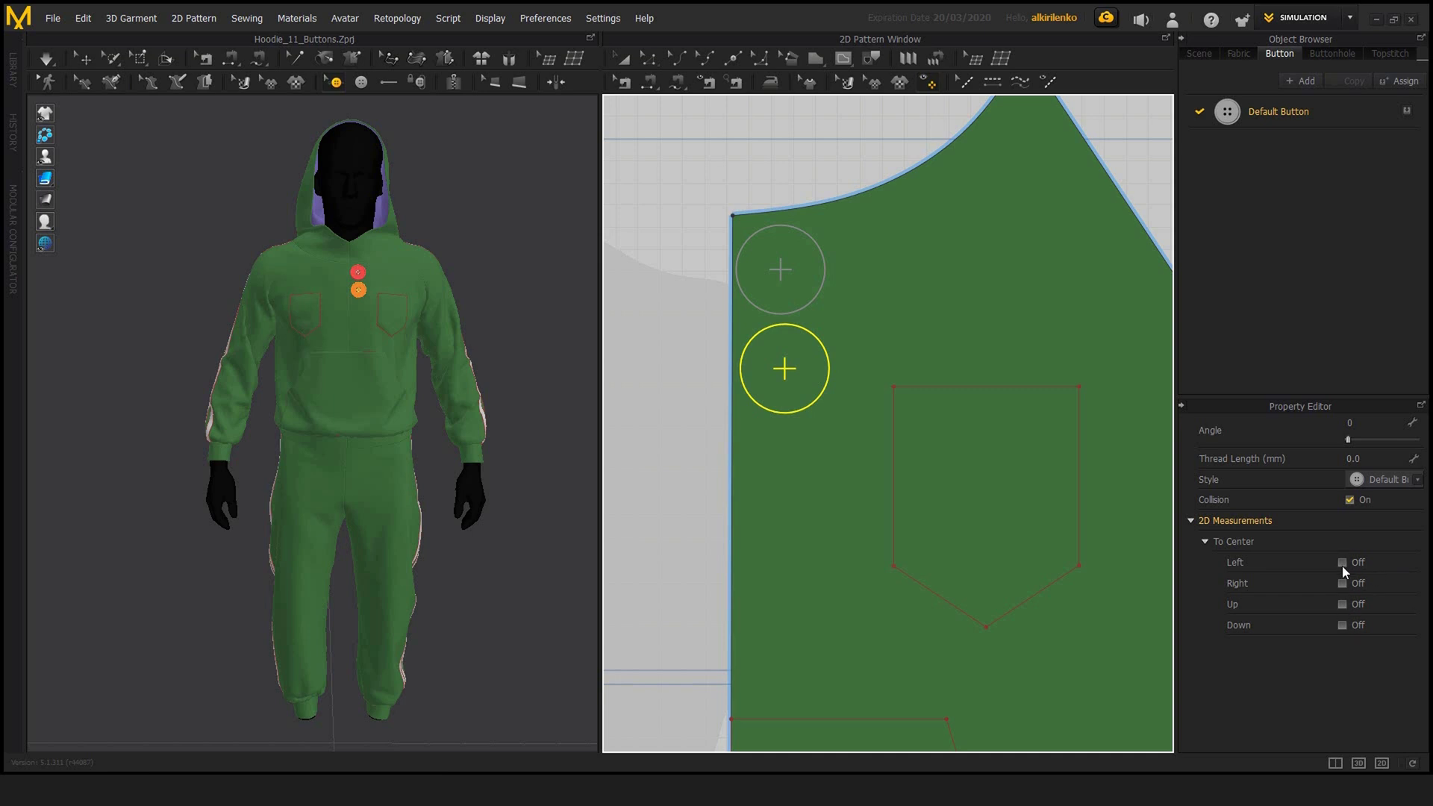
left_click(1341, 564)
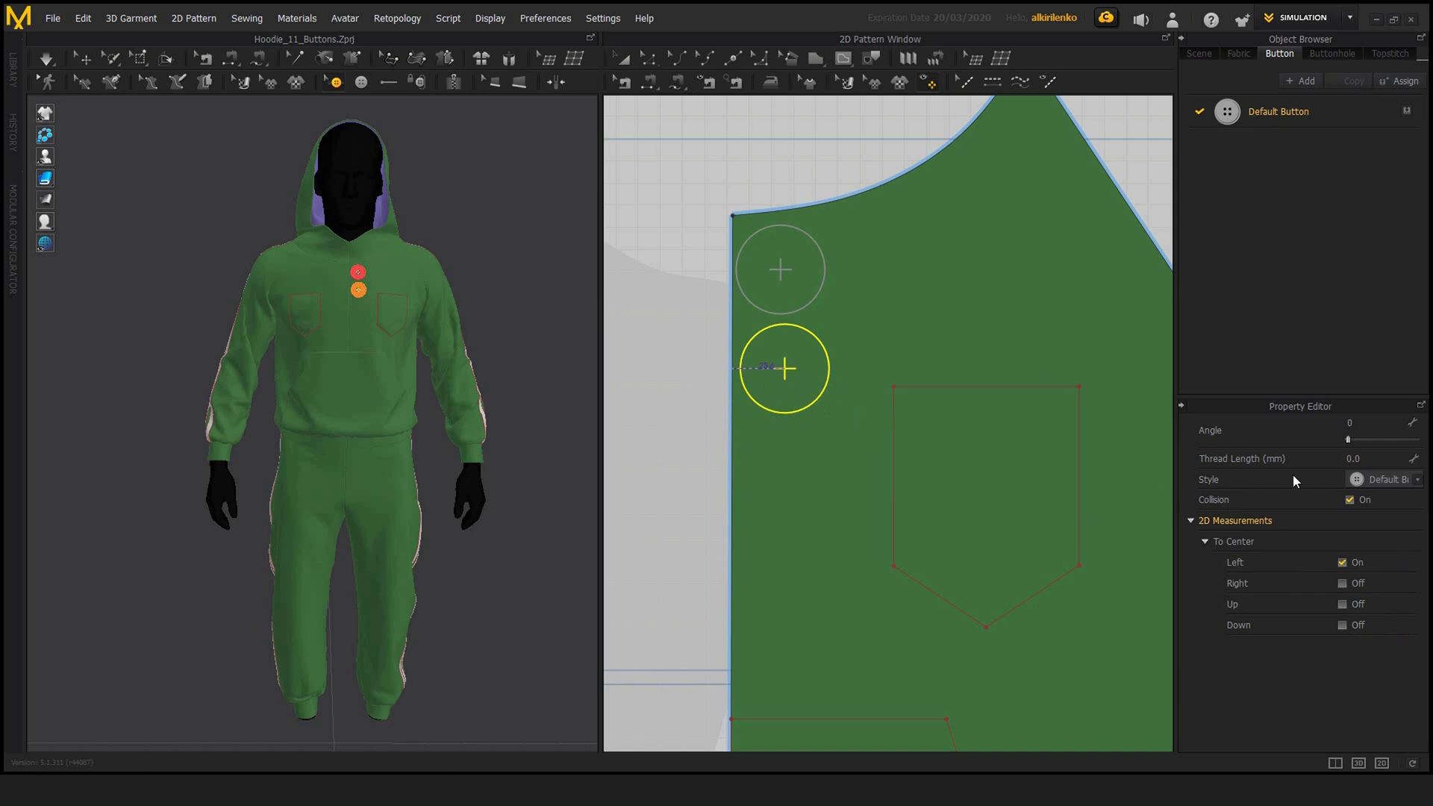
right_click_drag(952, 410, 1009, 469)
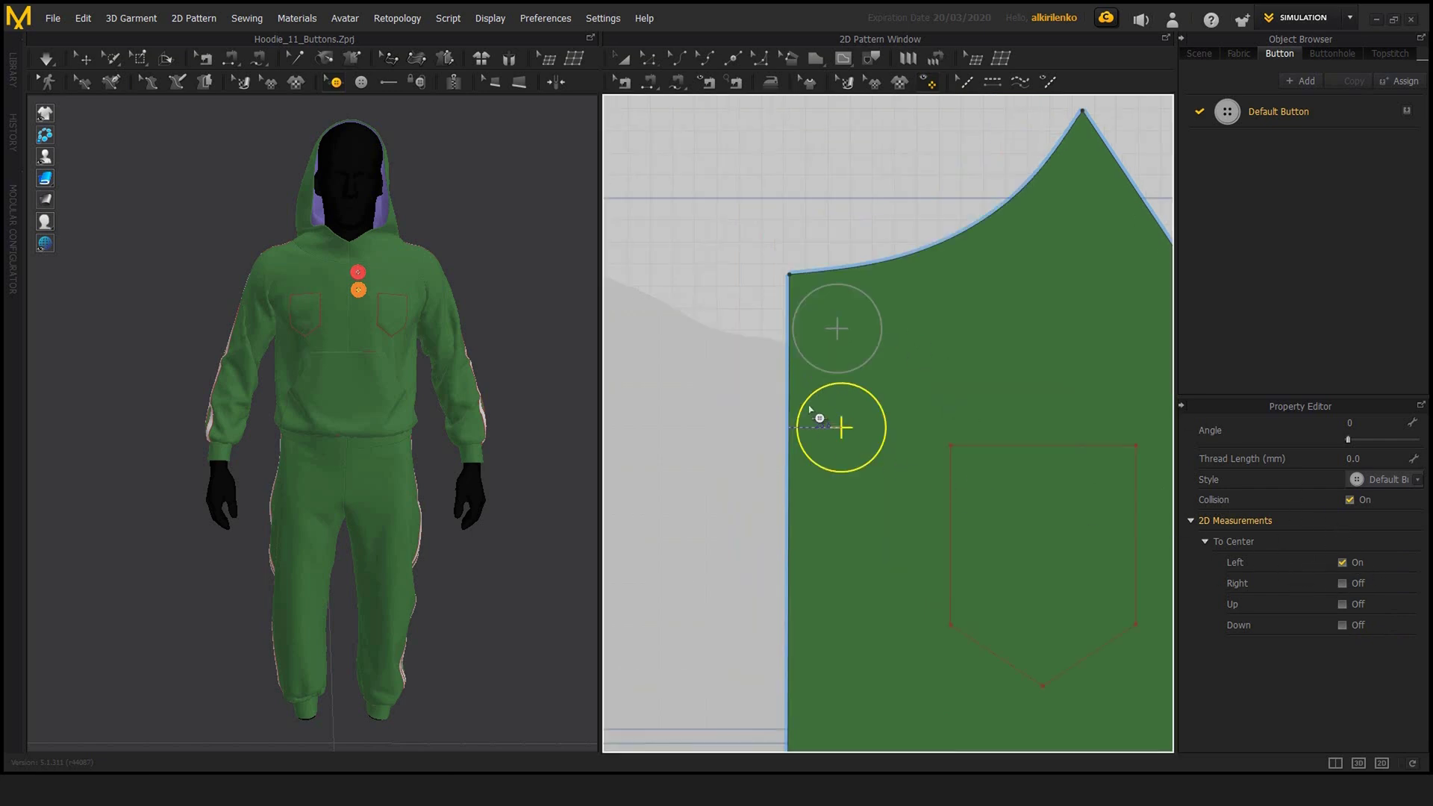
scroll(809, 409, "up", 2)
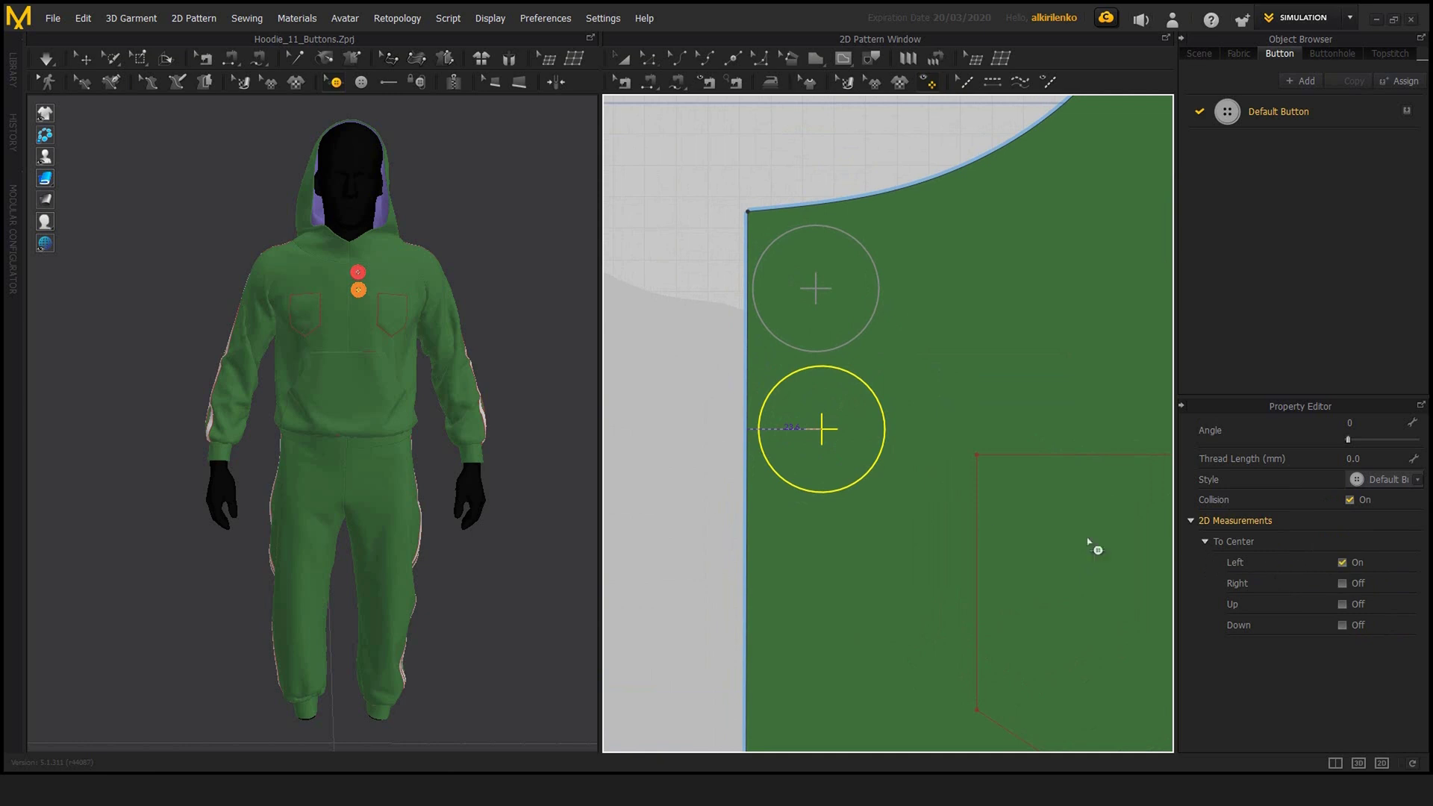
scroll(821, 418, "up", 3)
right_click_drag(714, 451, 813, 472)
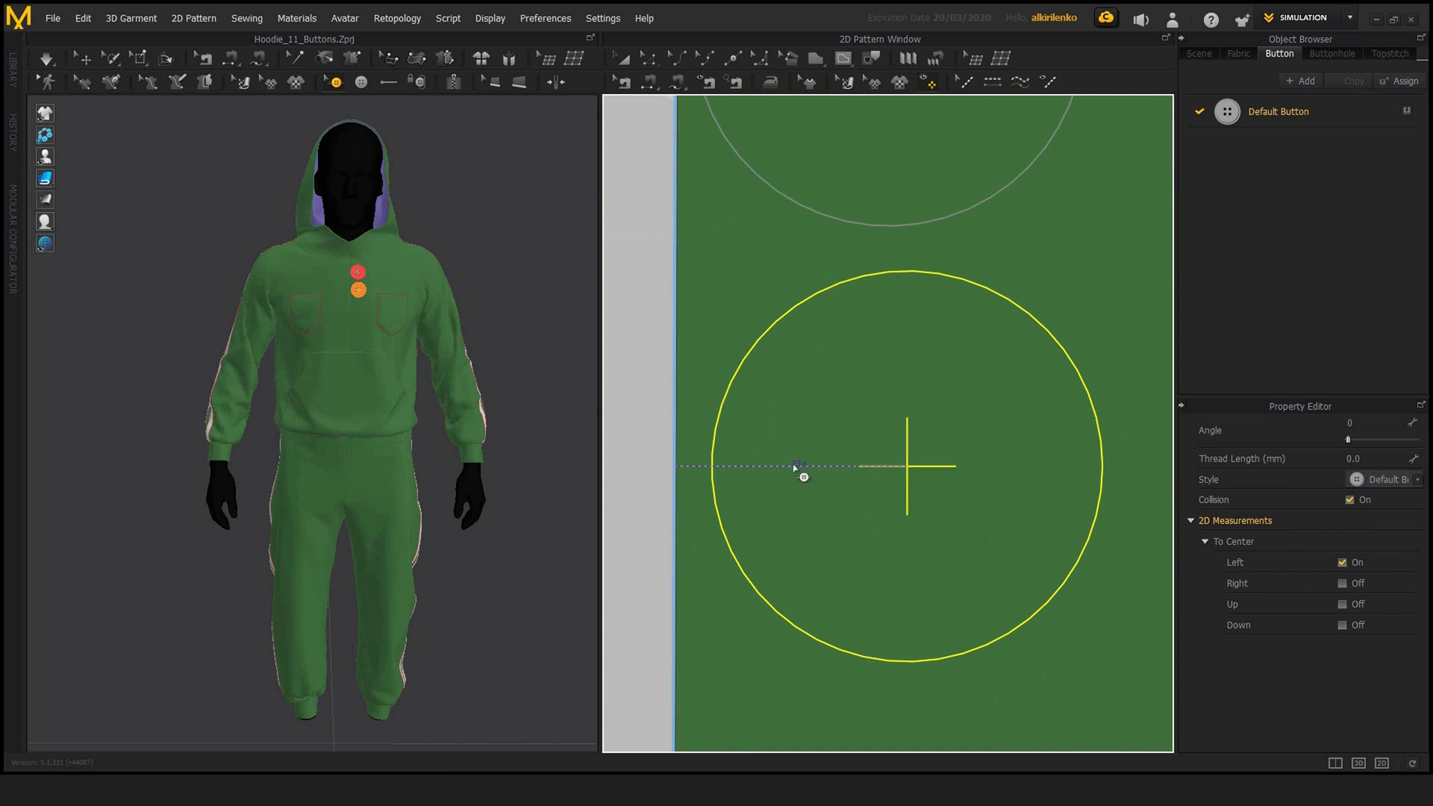
scroll(794, 467, "down", 5)
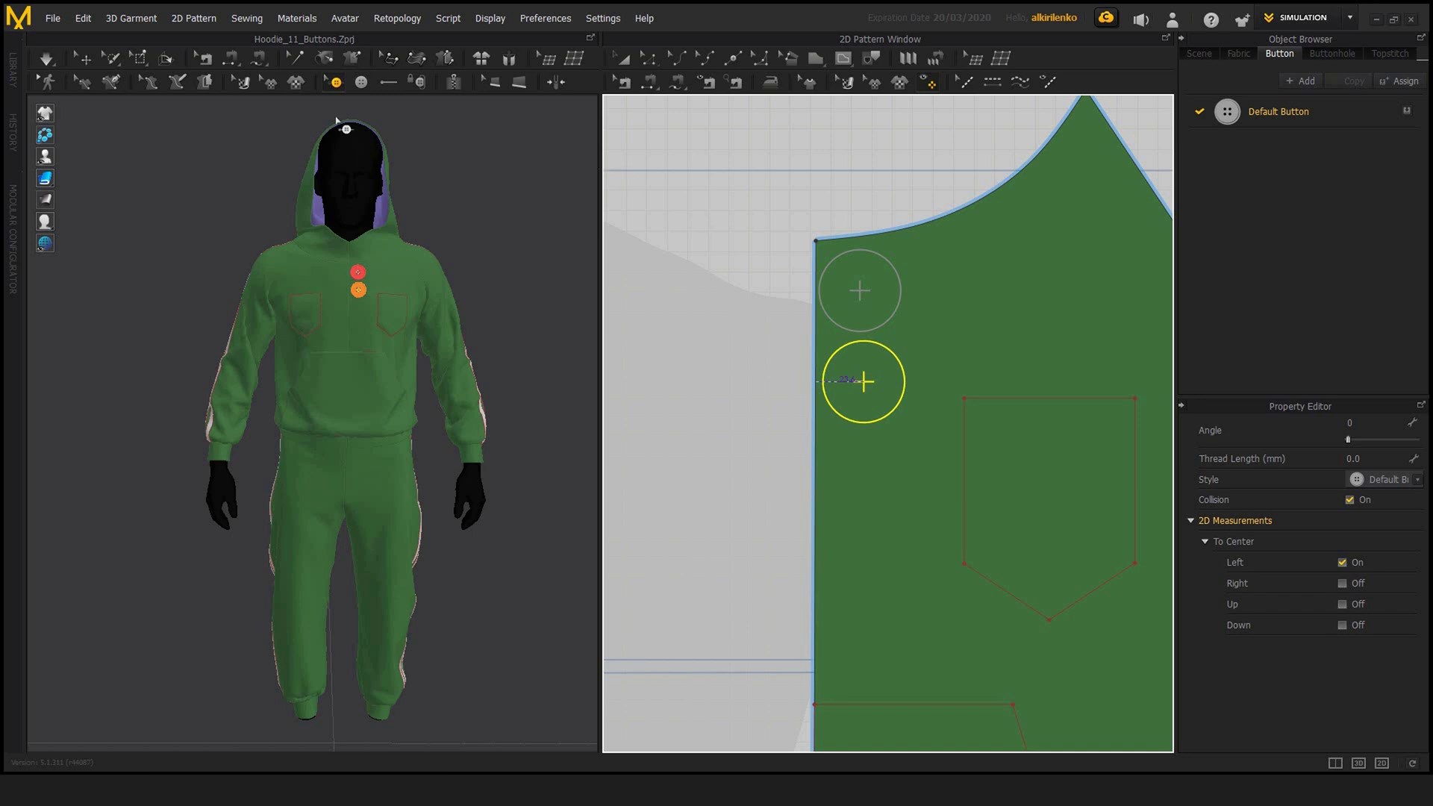
- Place a third button below the second on the front panel, with its Left position set to 23.6 mm
left_click(361, 81)
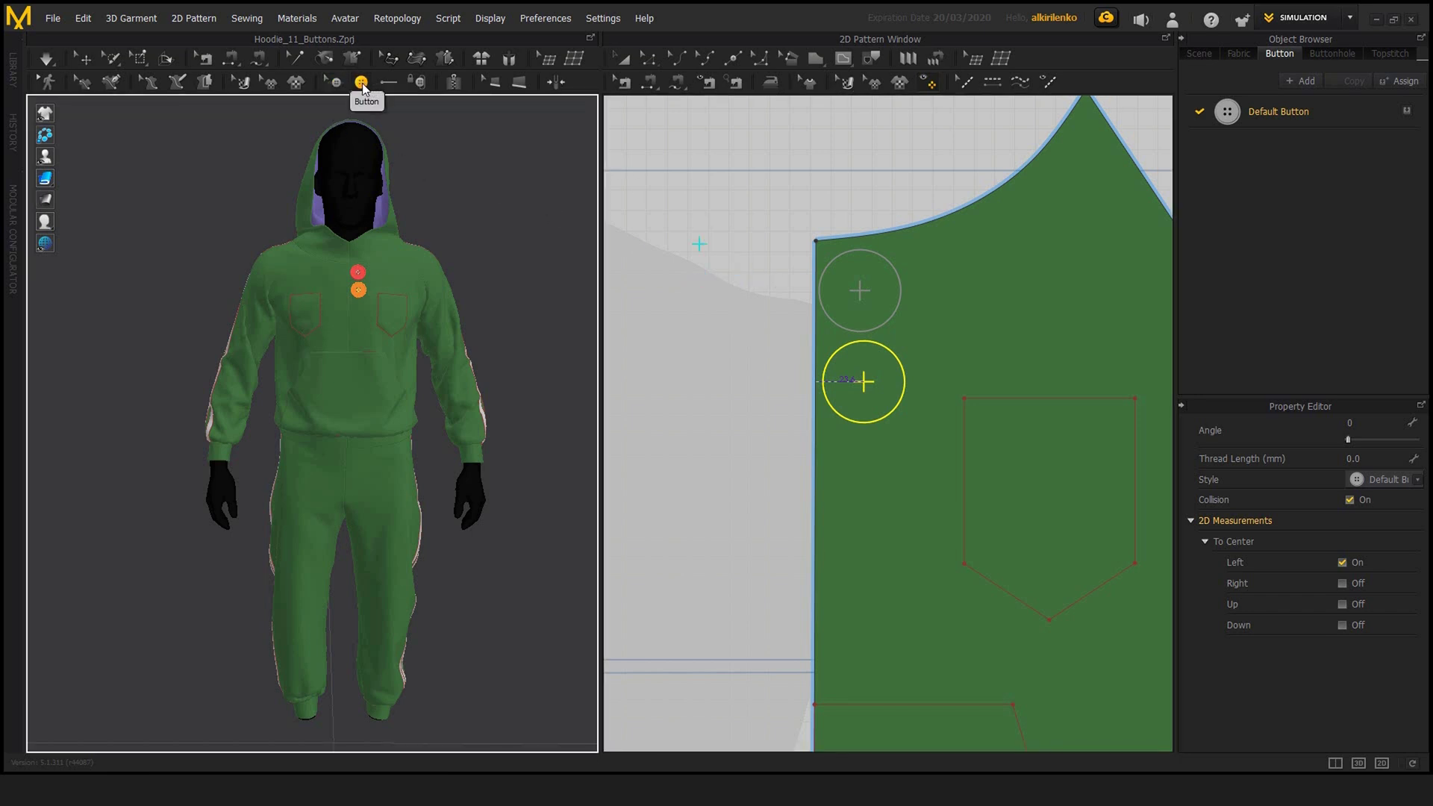
middle_click_drag(901, 355, 937, 220)
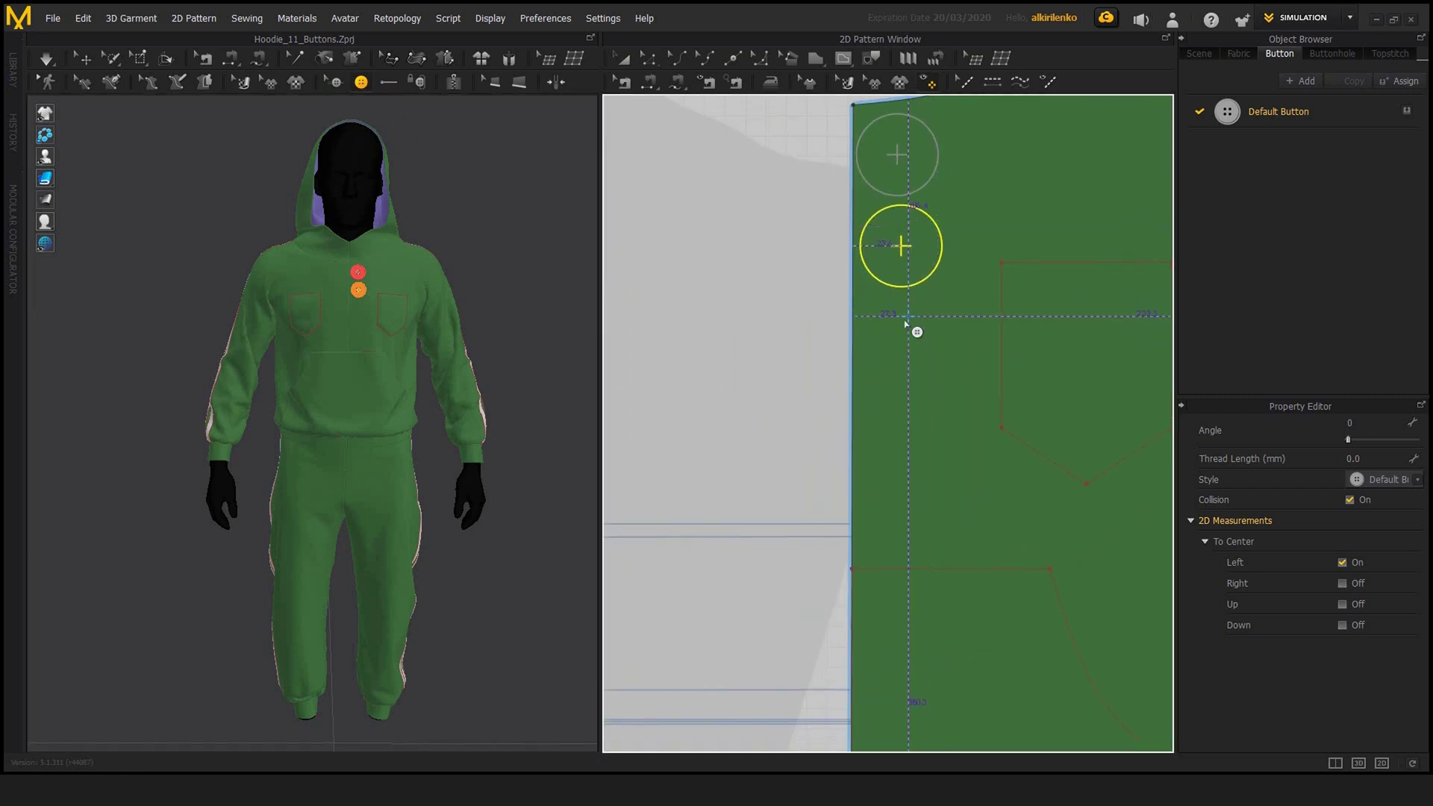
middle_click_drag(864, 334, 865, 400)
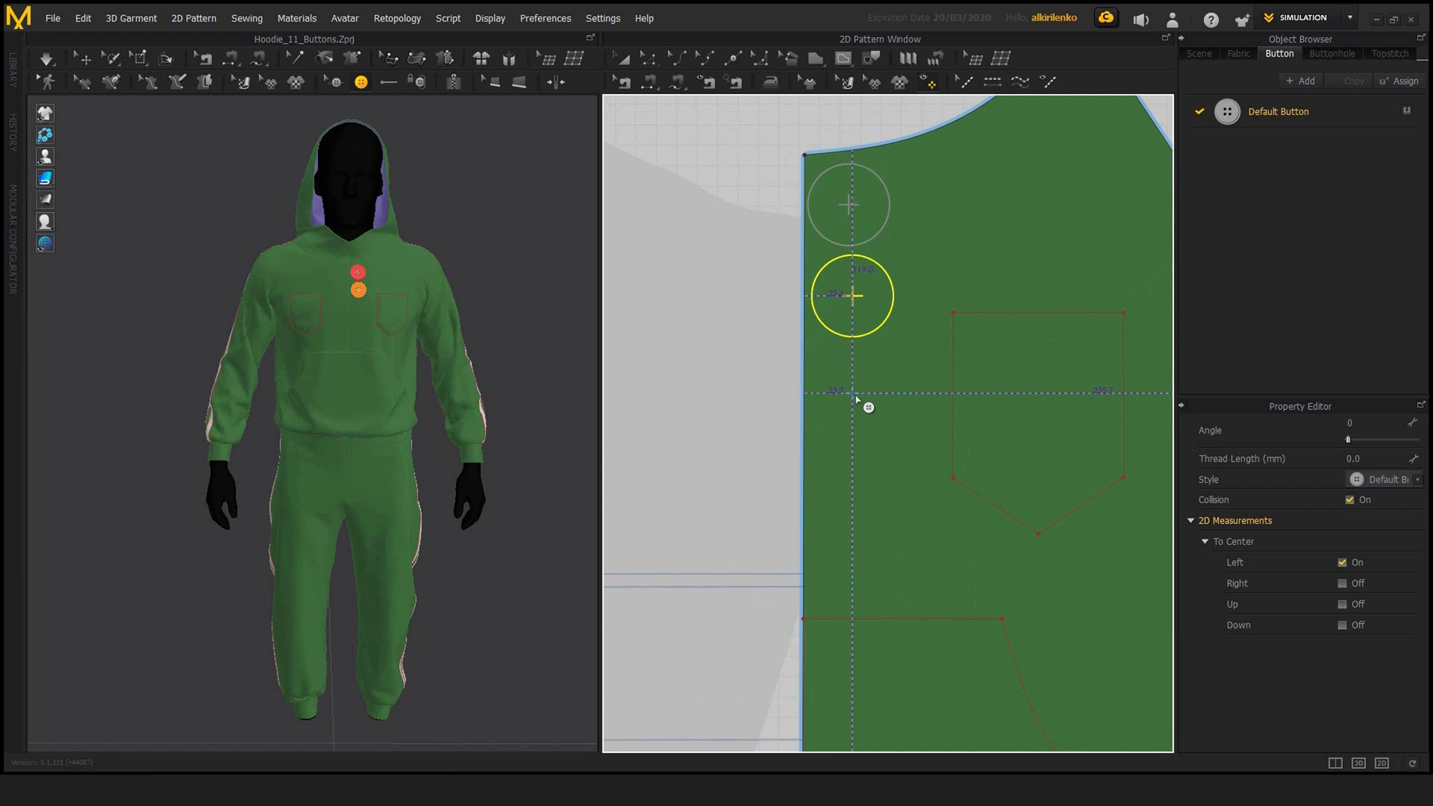
middle_click_drag(830, 442, 818, 464)
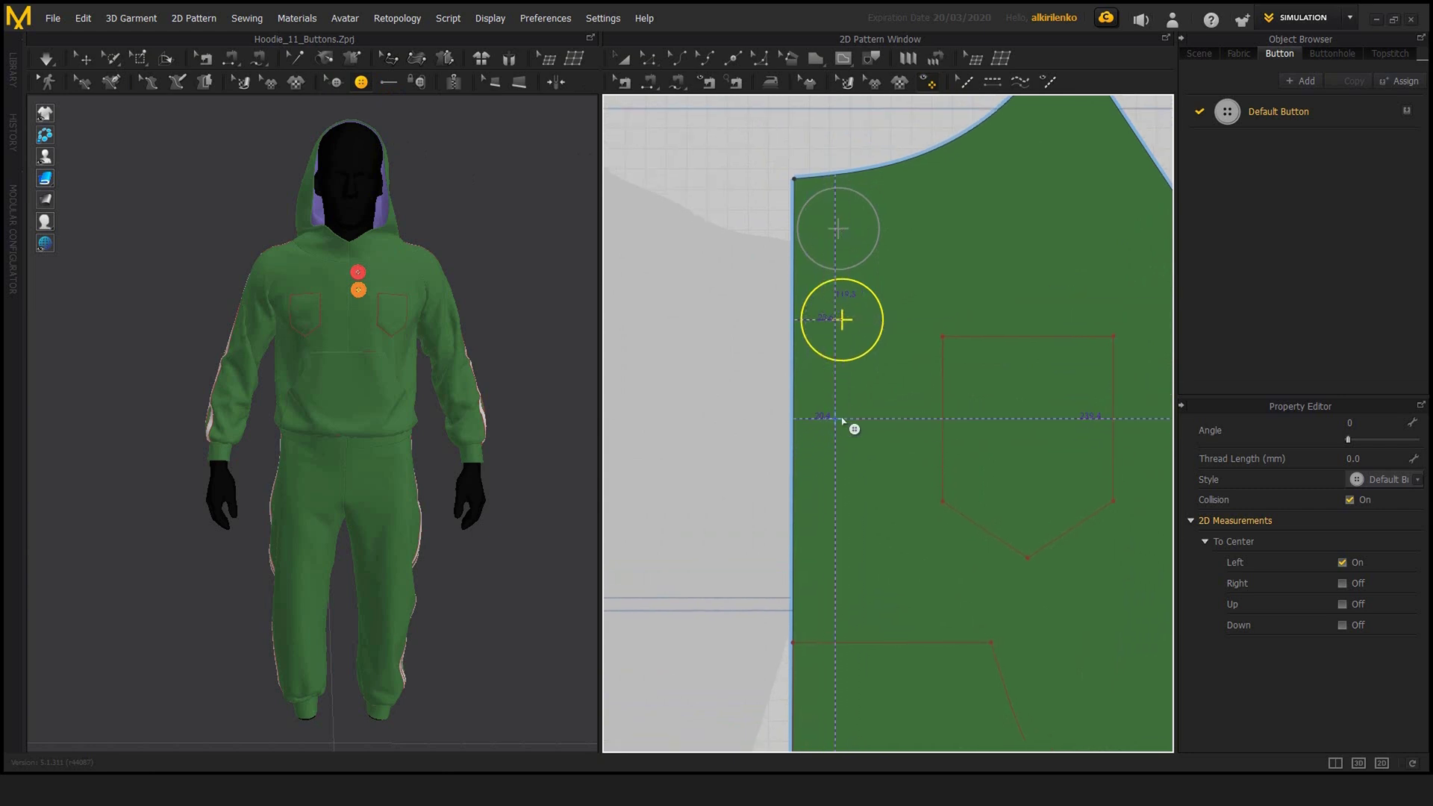
left_click(854, 424)
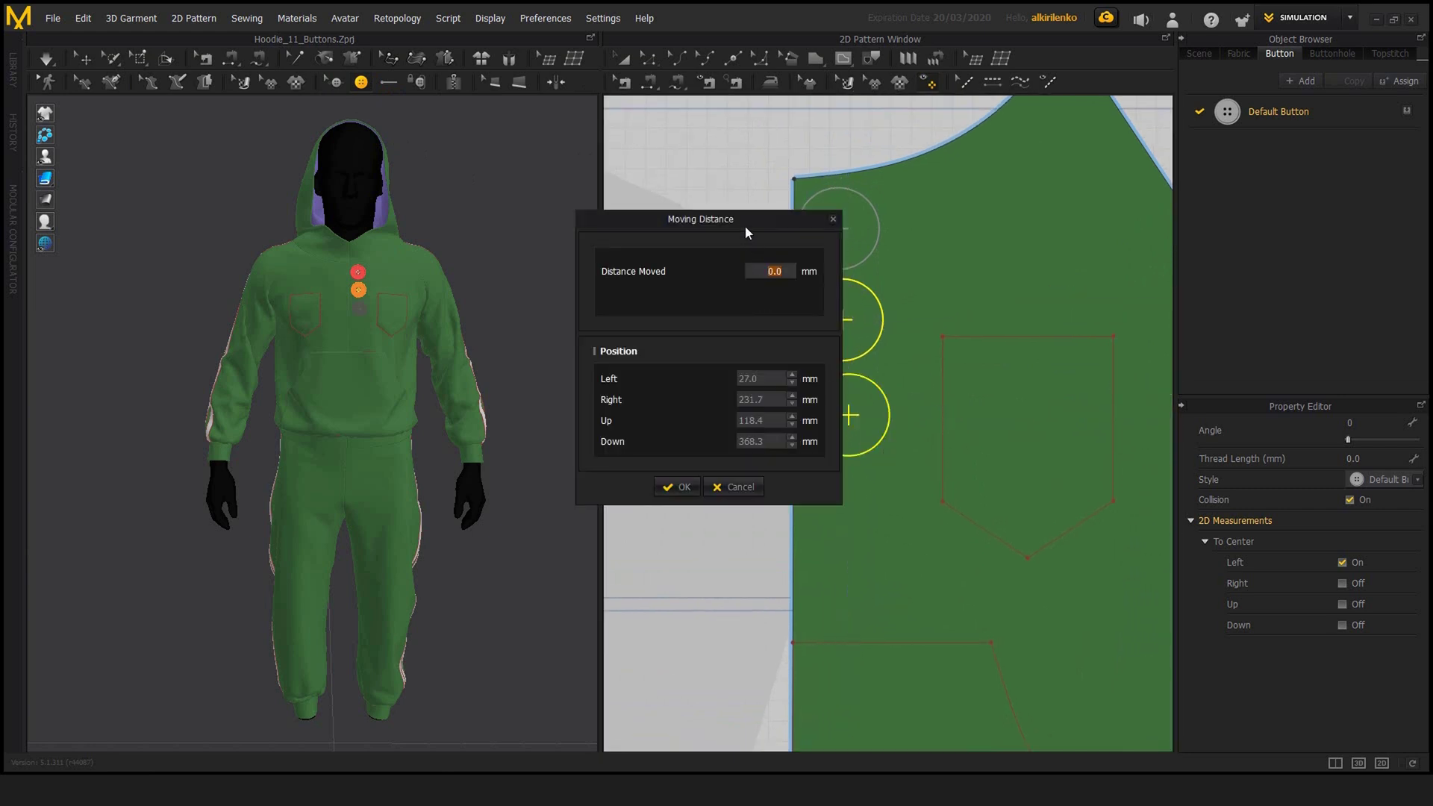
left_click_drag(744, 225, 550, 193)
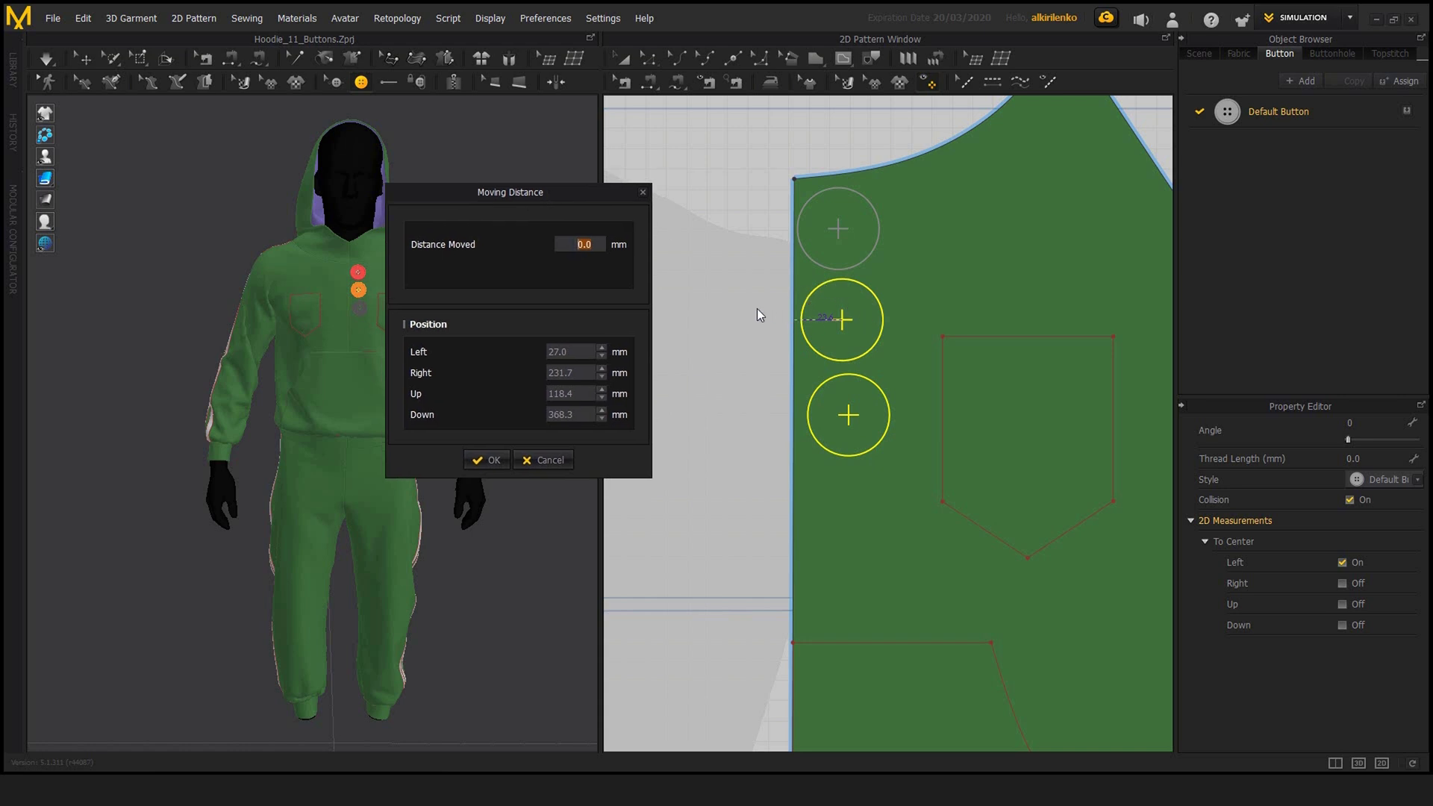
left_click_drag(550, 208, 460, 218)
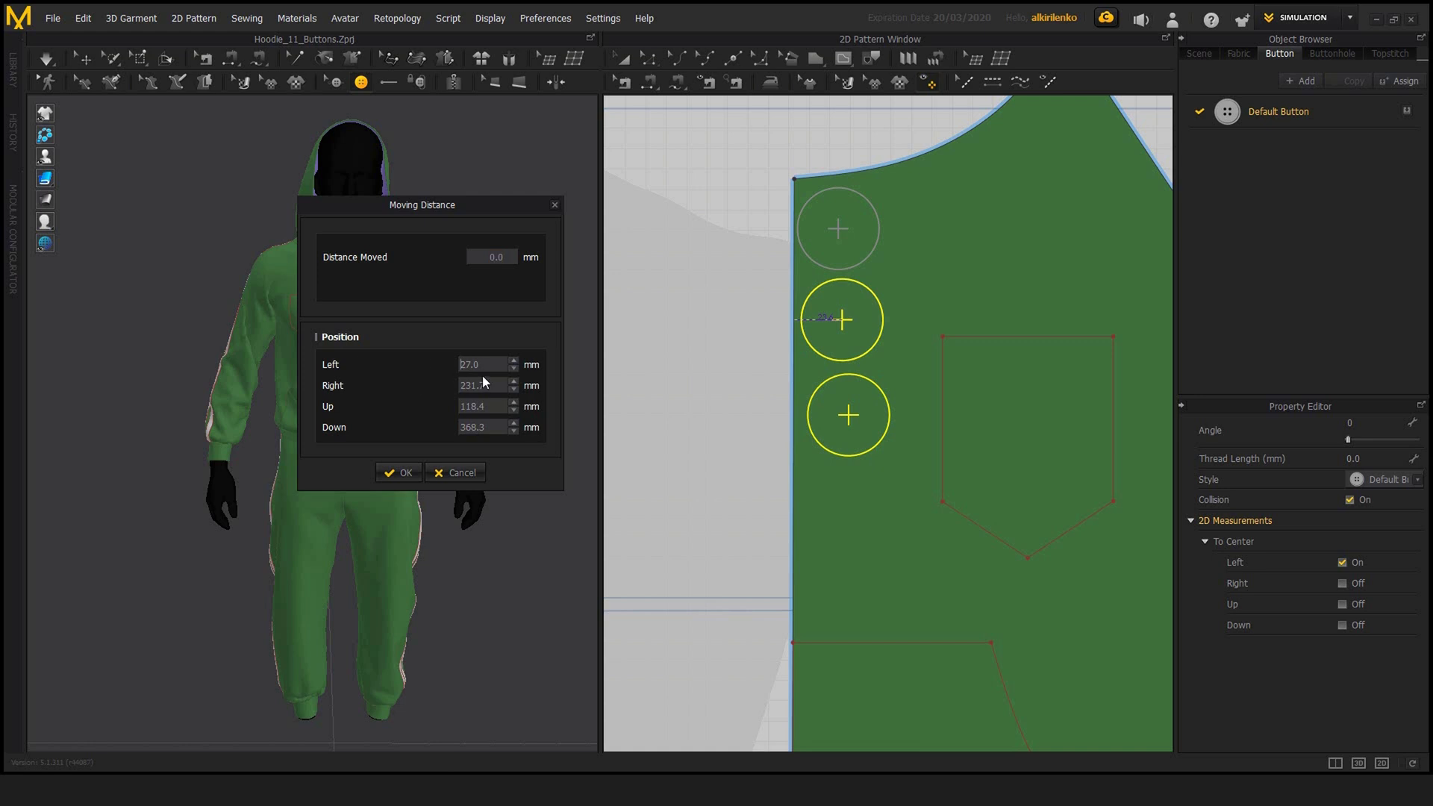
type("23.")
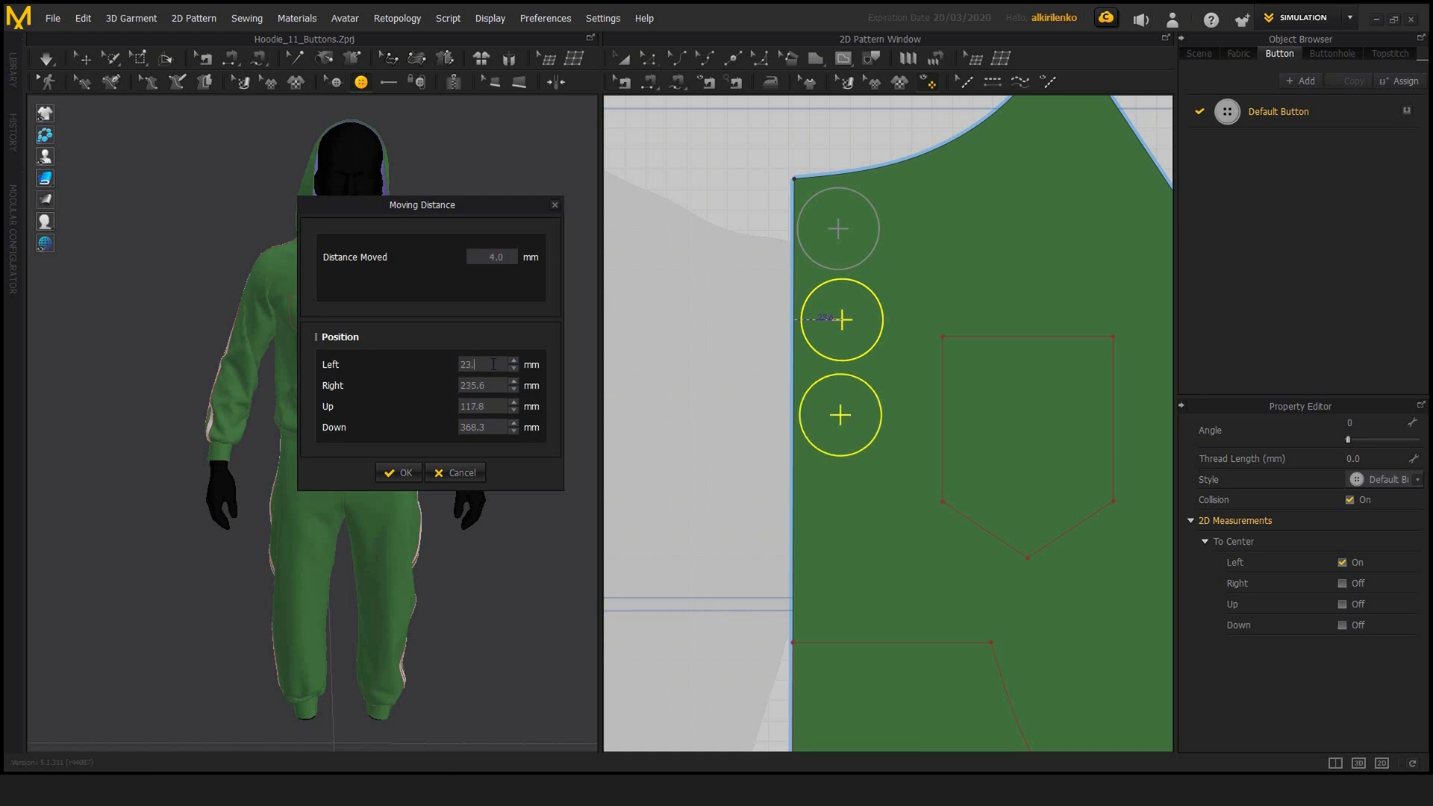
type("6")
left_click(398, 473)
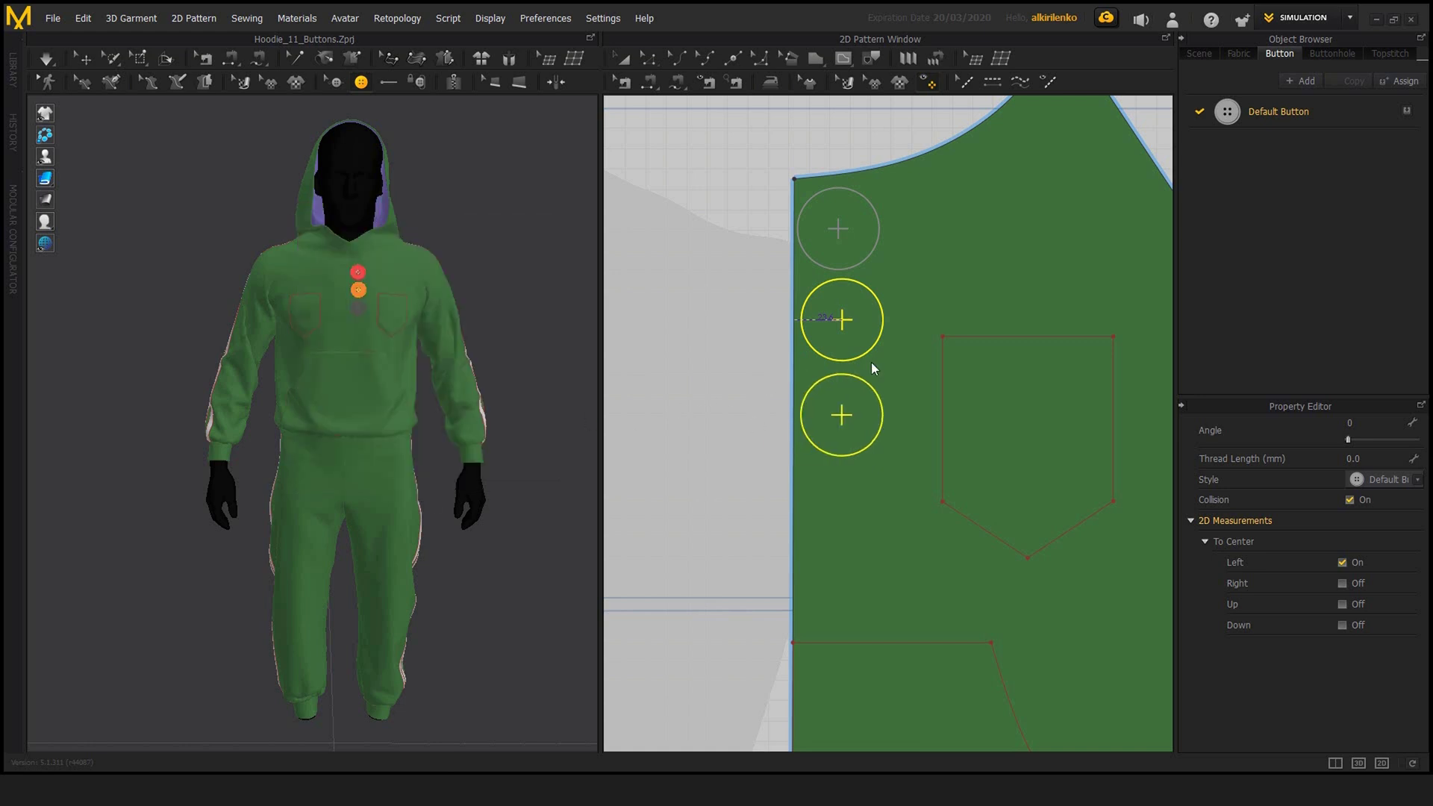
- Examine the vertical row of three buttons on the front panel and on the 3D hoodie's chest
left_click(802, 405)
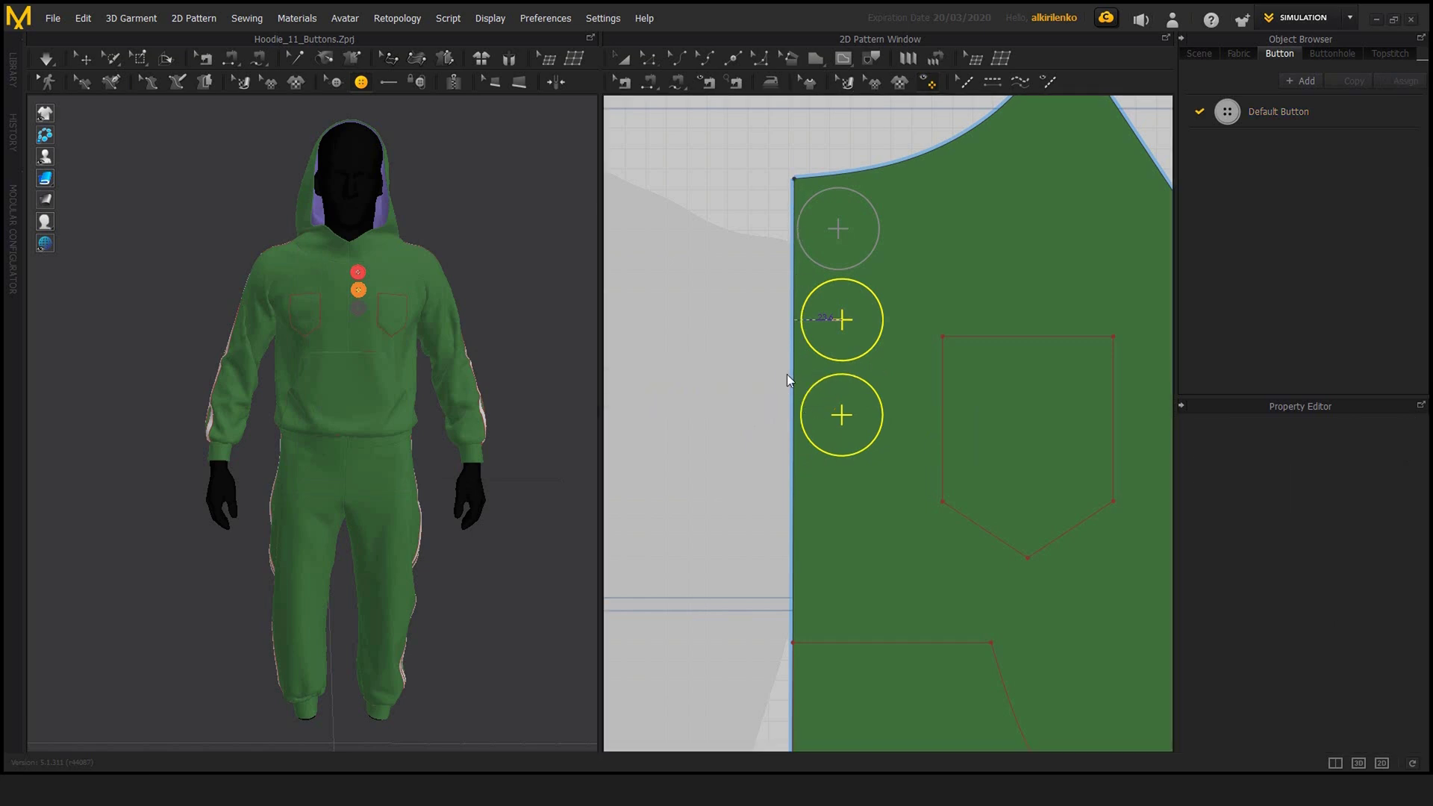
left_click(779, 327)
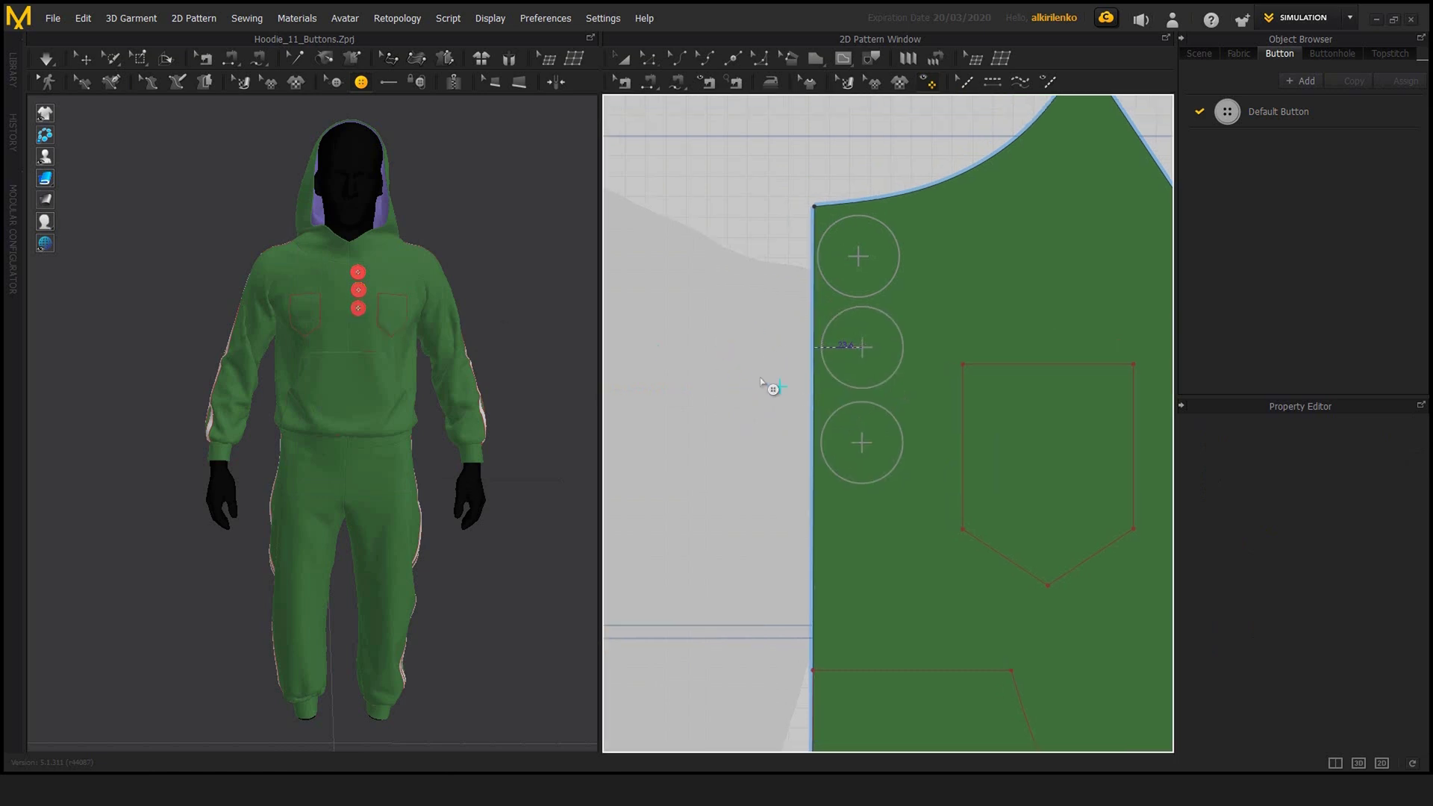
key("z")
scroll(888, 360, "up", 4)
mouse_move(875, 356)
middle_mouse_down()
mouse_move(950, 350)
mouse_move(872, 353)
middle_mouse_up()
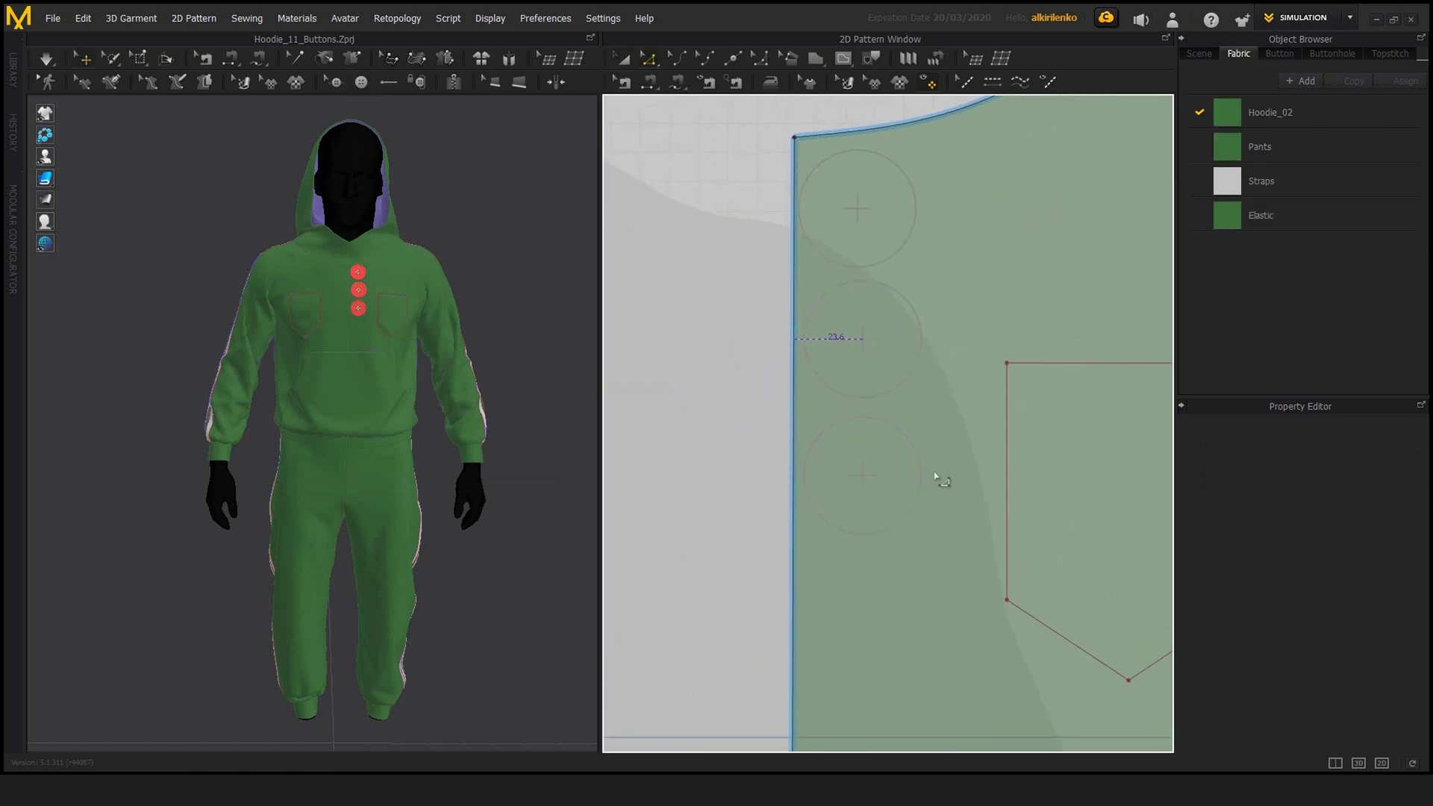
scroll(415, 384, "up", 5)
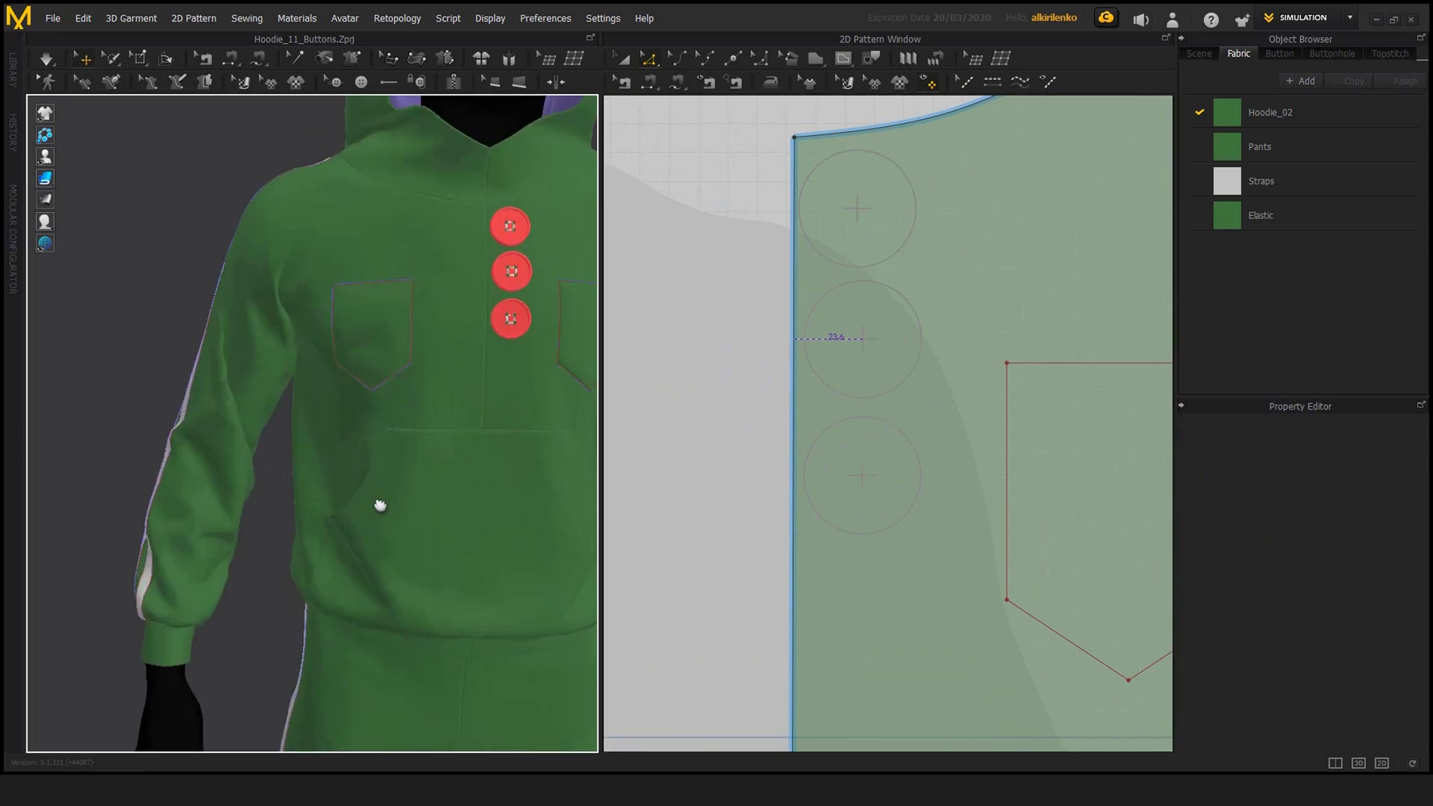
scroll(482, 397, "down", 1)
middle_click_drag(481, 397, 397, 447)
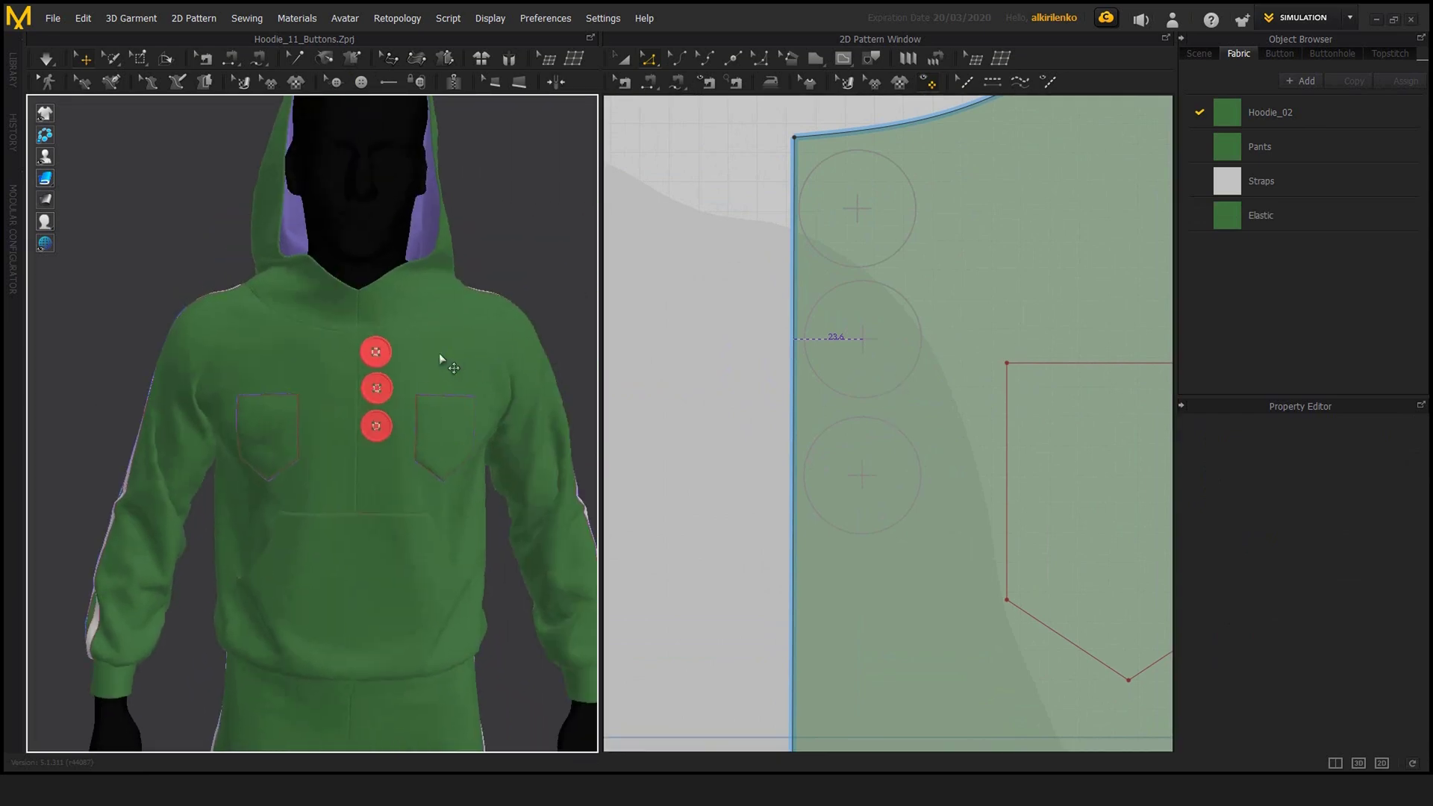
right_click_drag(441, 358, 417, 407)
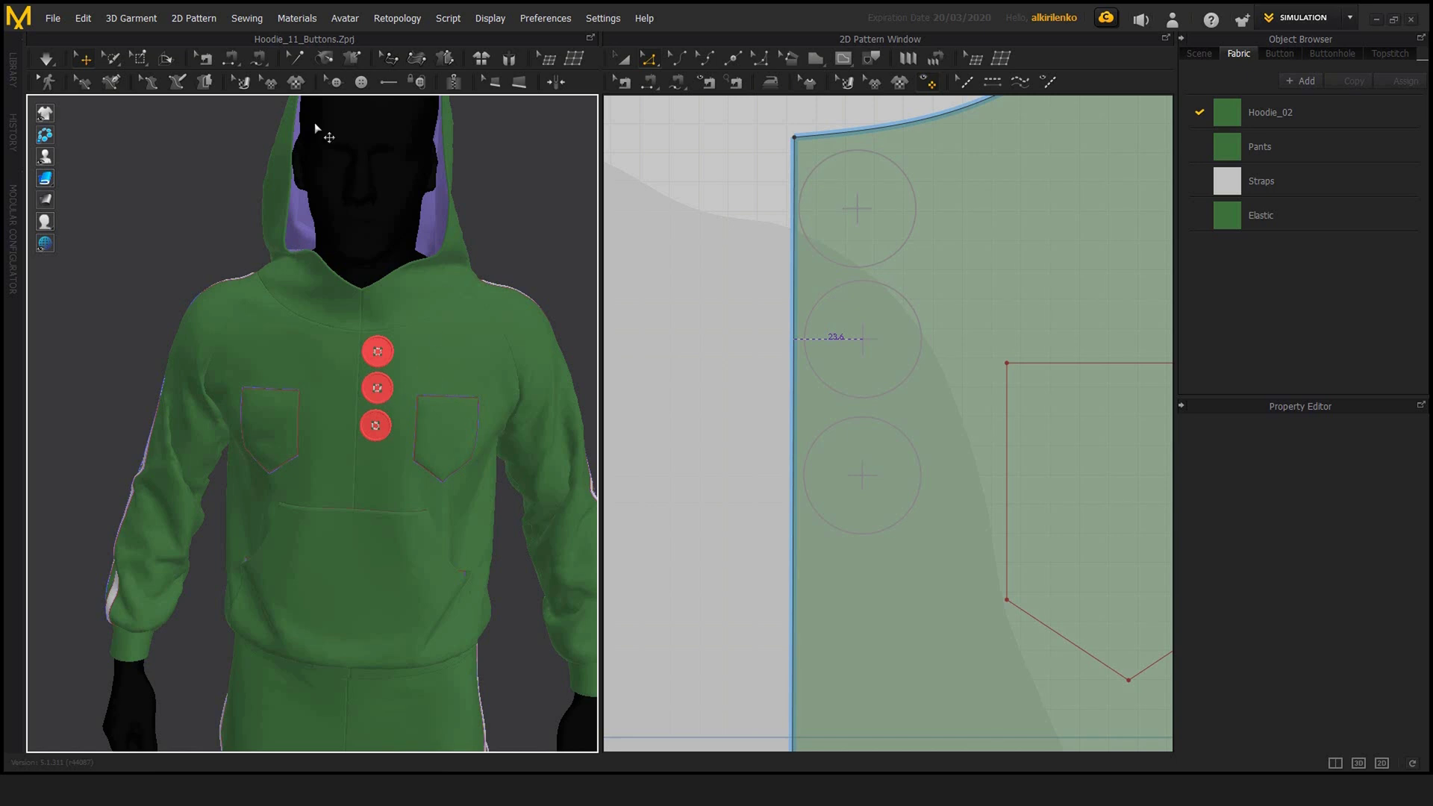
- Delete the two lower buttons from the hoodie's centre front, keeping only the uppermost one
left_click(336, 81)
left_click(376, 429)
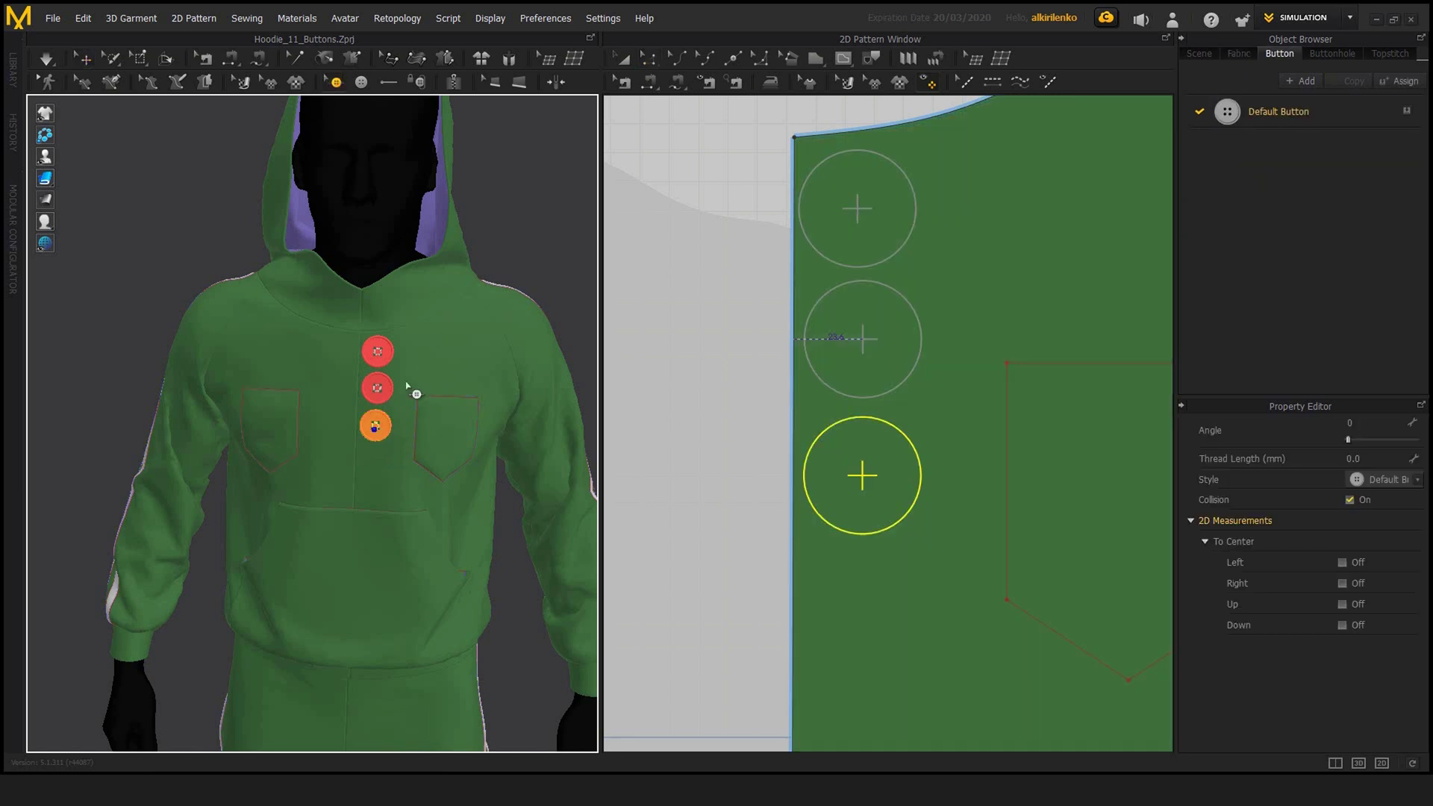
key("Delete")
left_click(381, 389)
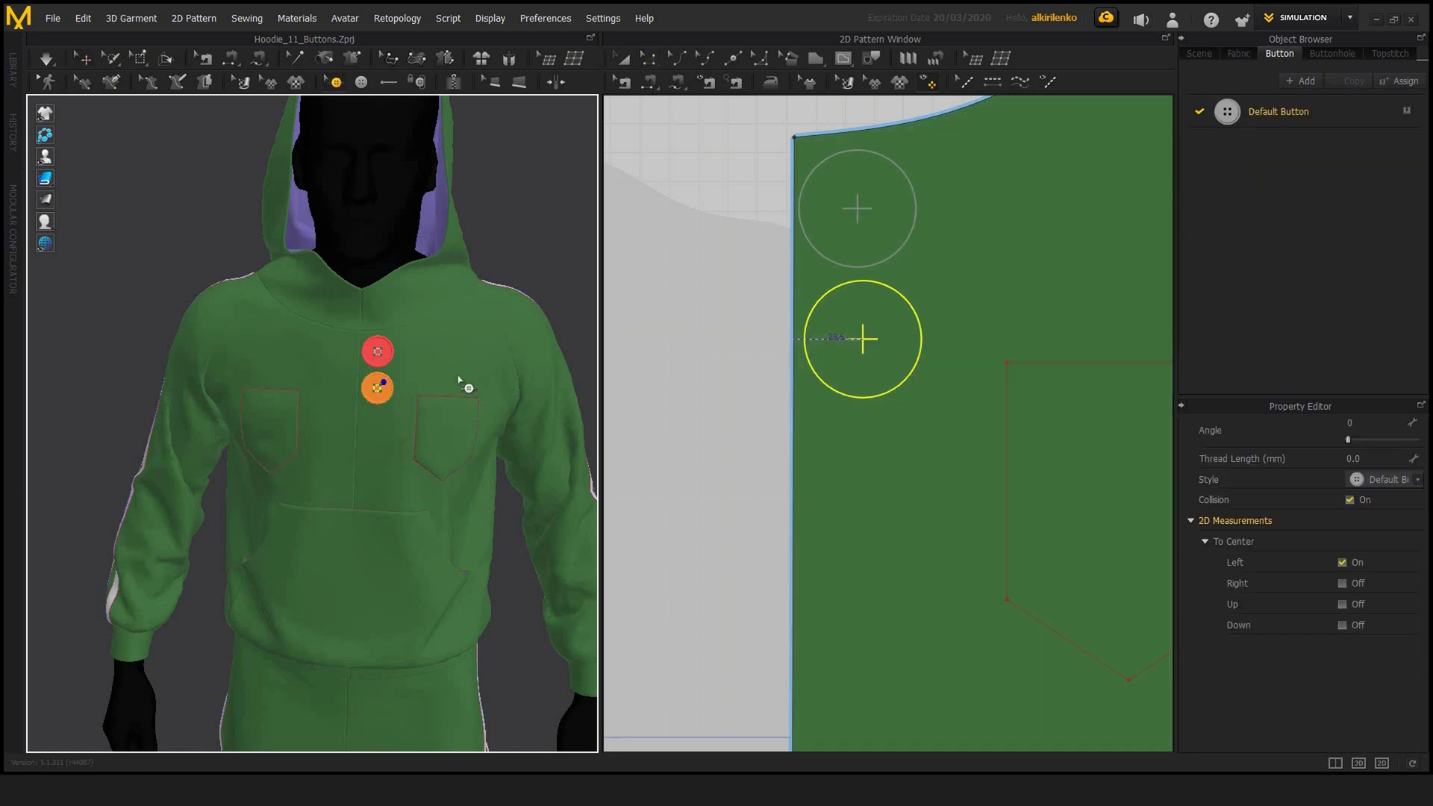
key("Delete")
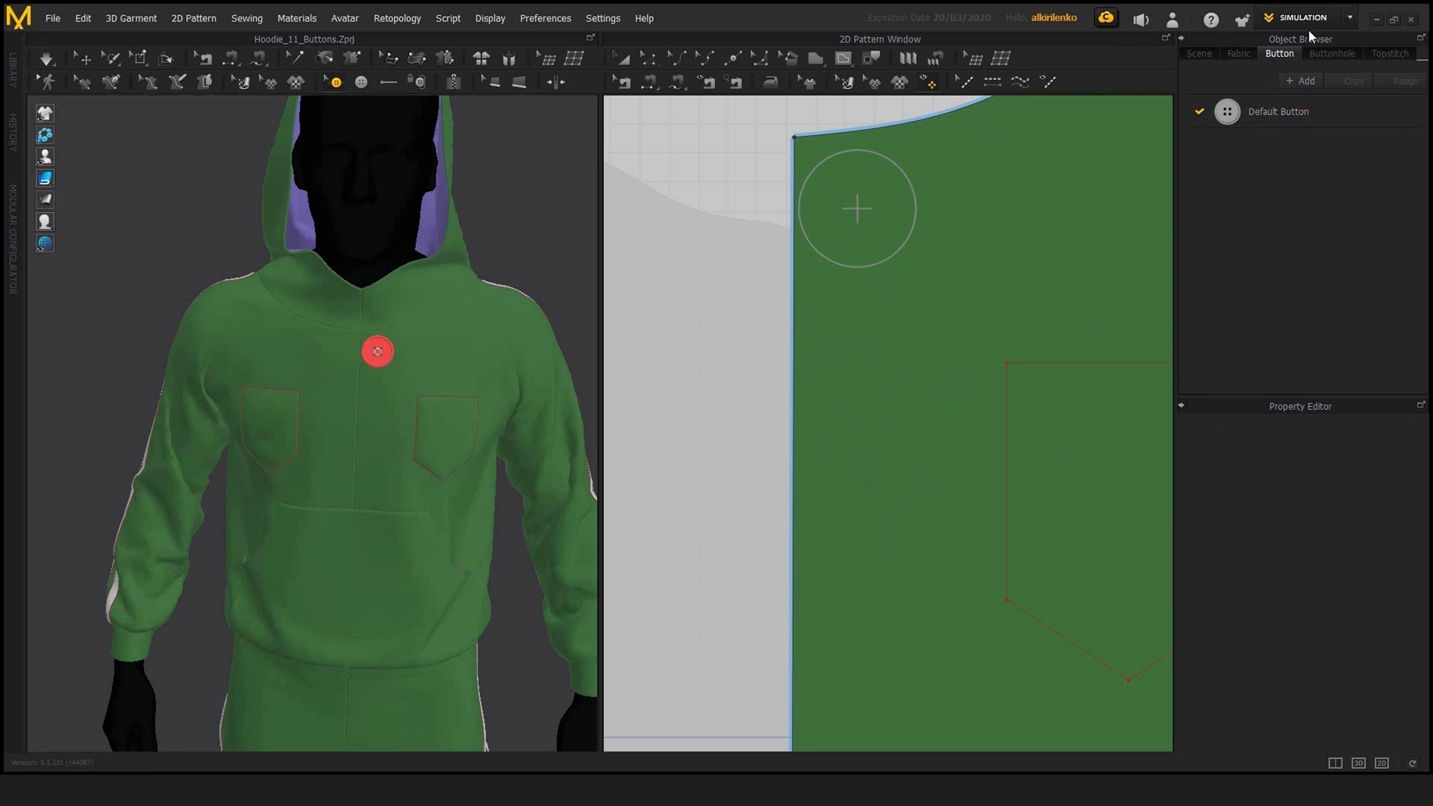
- Set the Default Button style's width to 20 mm and check the button's size on the hoodie
left_click(1257, 113)
right_click_drag(505, 361, 363, 351)
middle_click_drag(430, 297, 475, 220)
left_click(1362, 508)
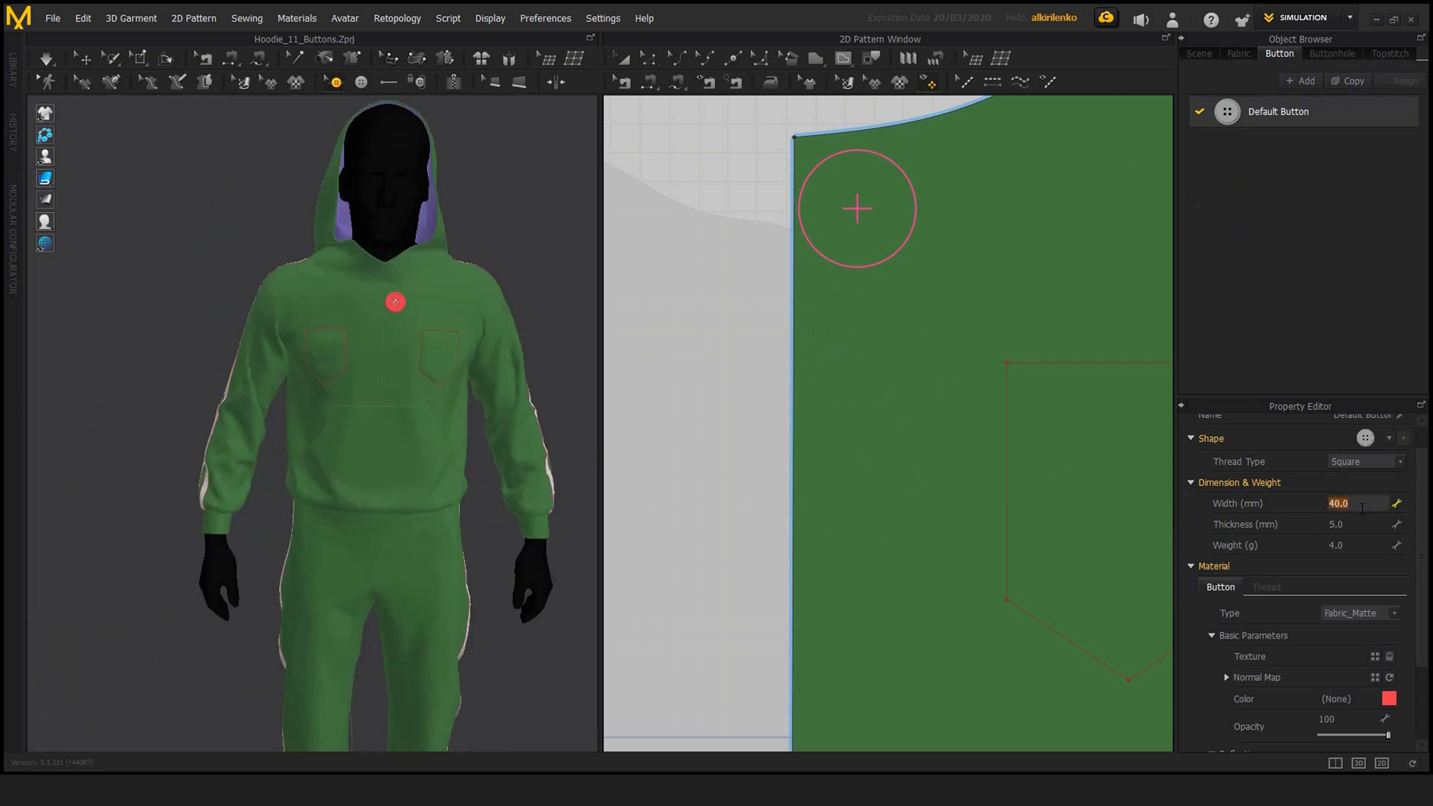
key("Return")
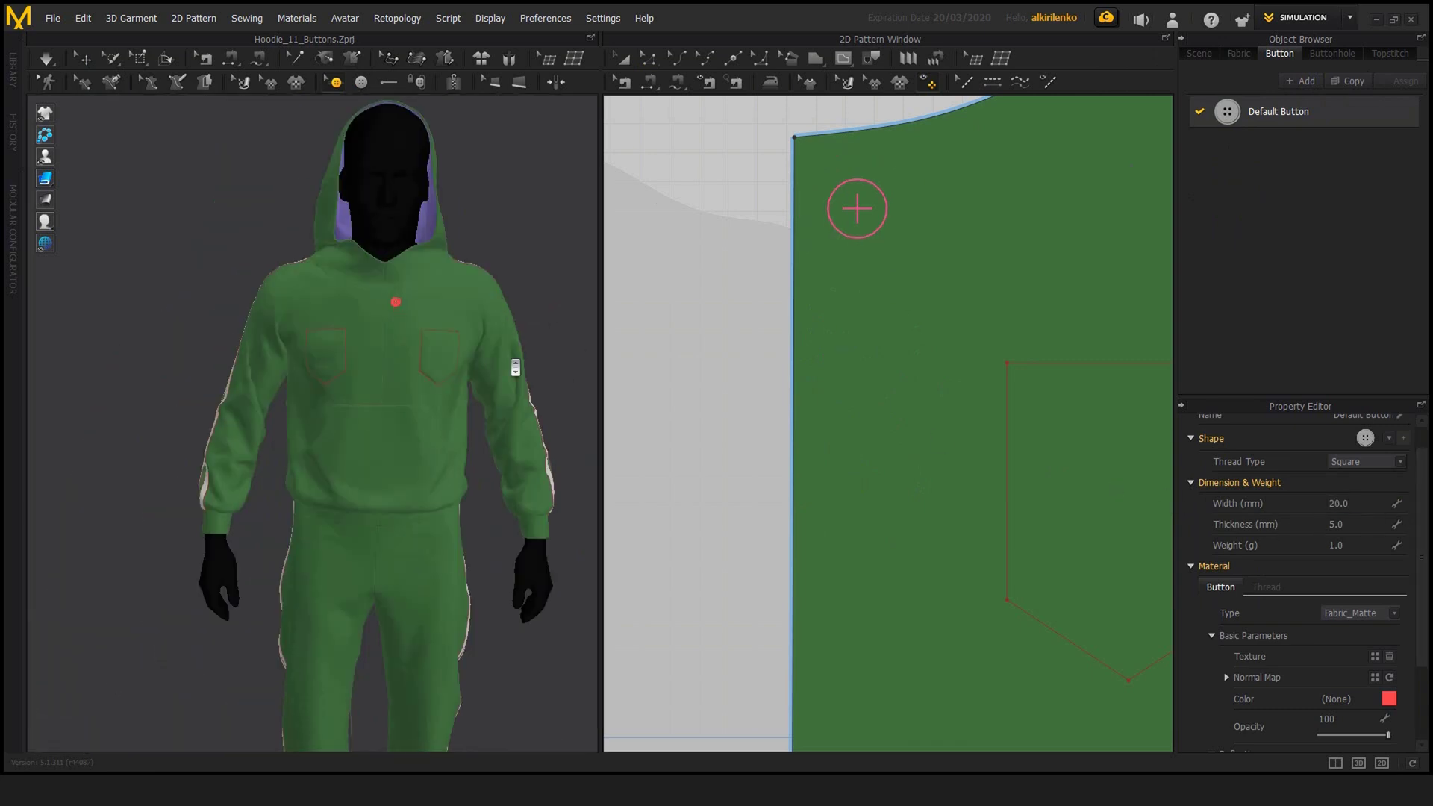
left_click(515, 363)
scroll(522, 372, "up", 5)
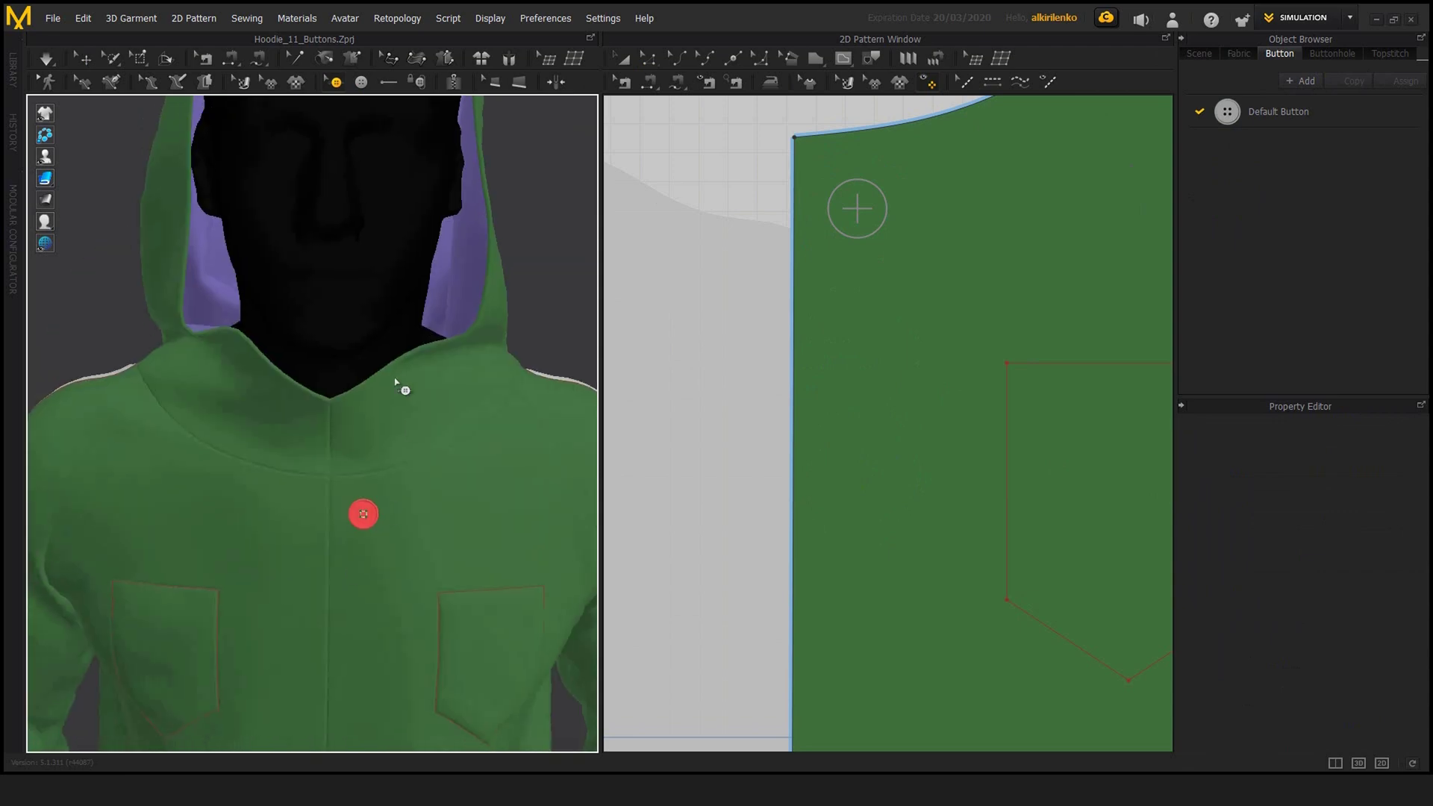
right_click_drag(396, 383, 428, 413)
middle_click_drag(429, 413, 428, 361)
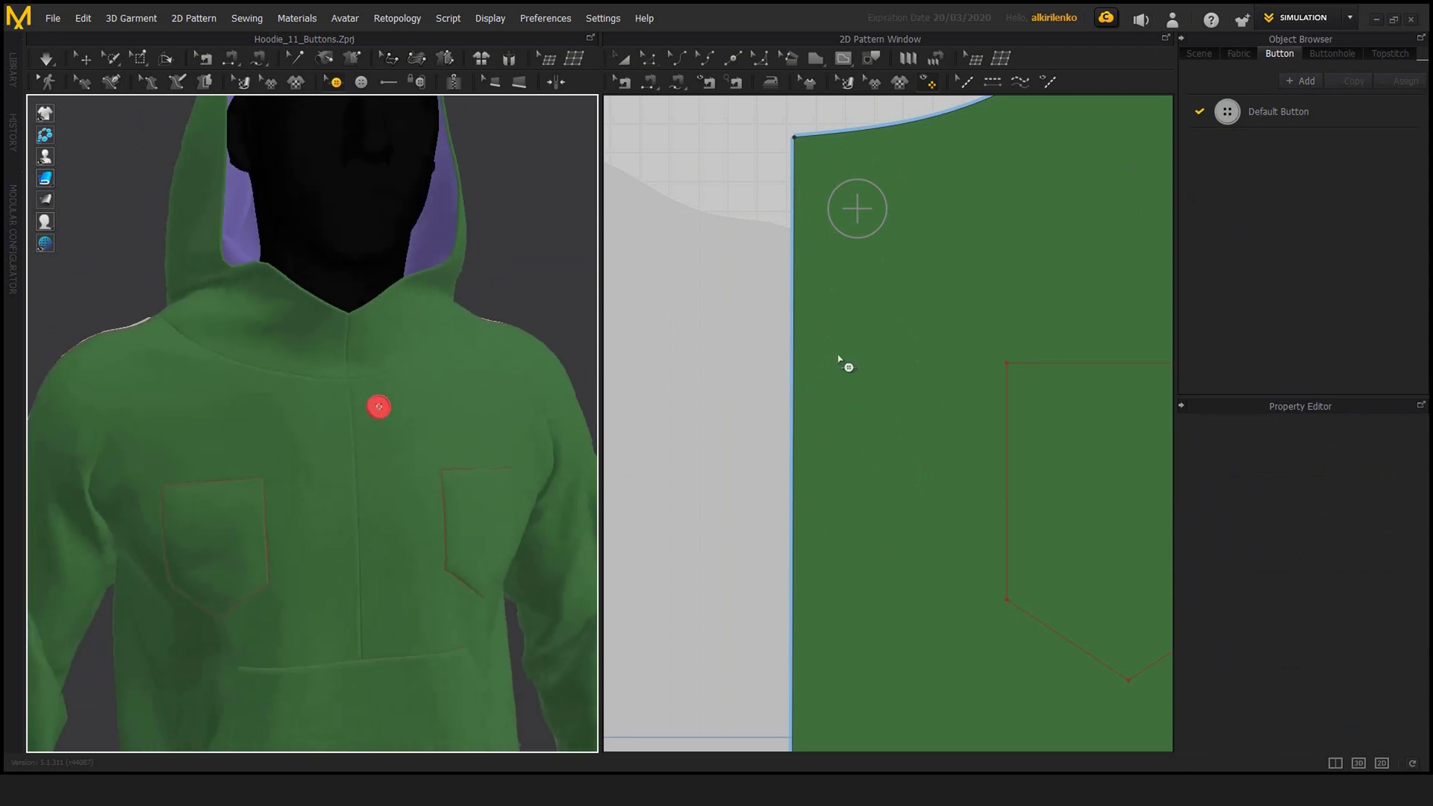
scroll(849, 341, "down", 1)
key("a")
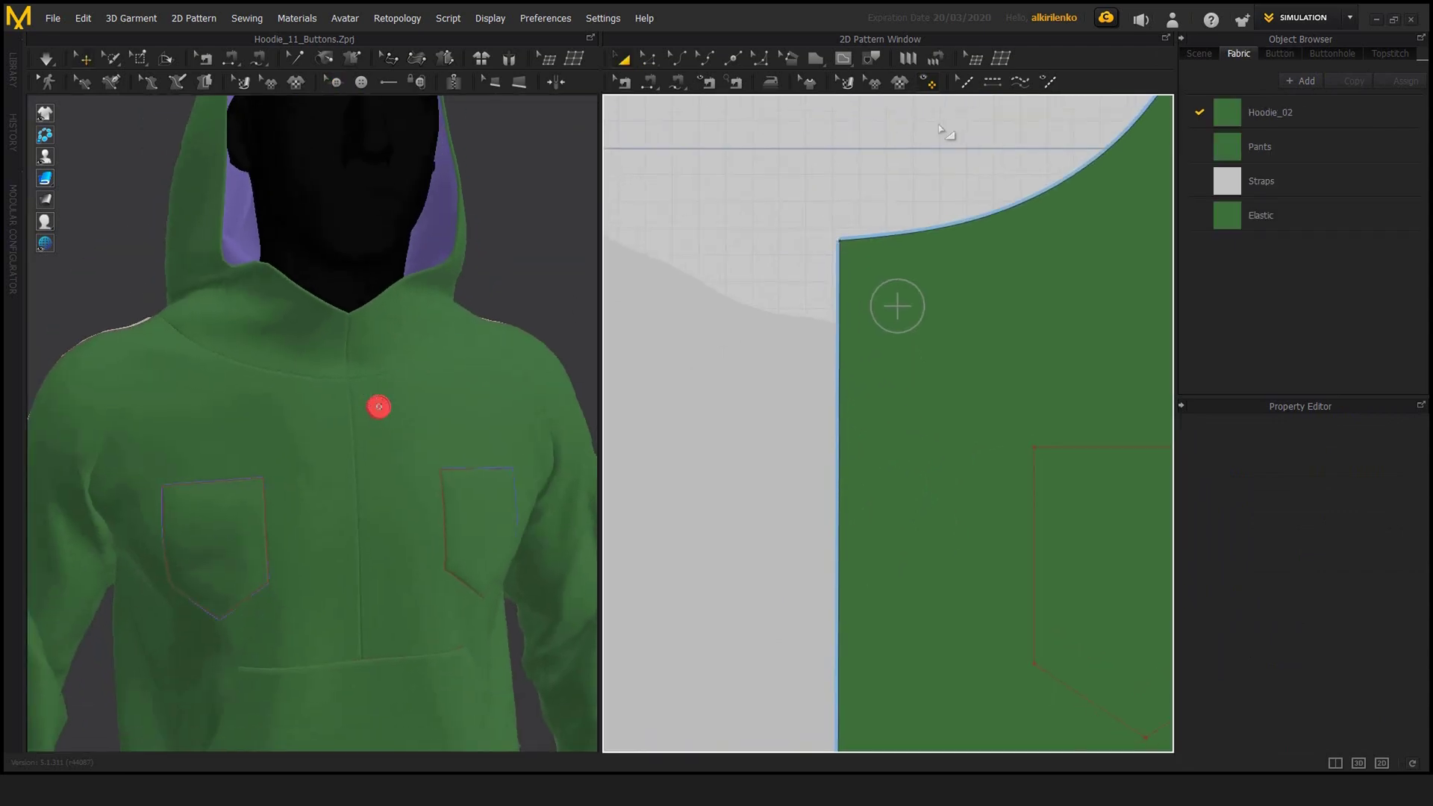
- Try moving the button across the chest toward the pocket with the Select/Move Button tool, and undo the move
left_click(329, 81)
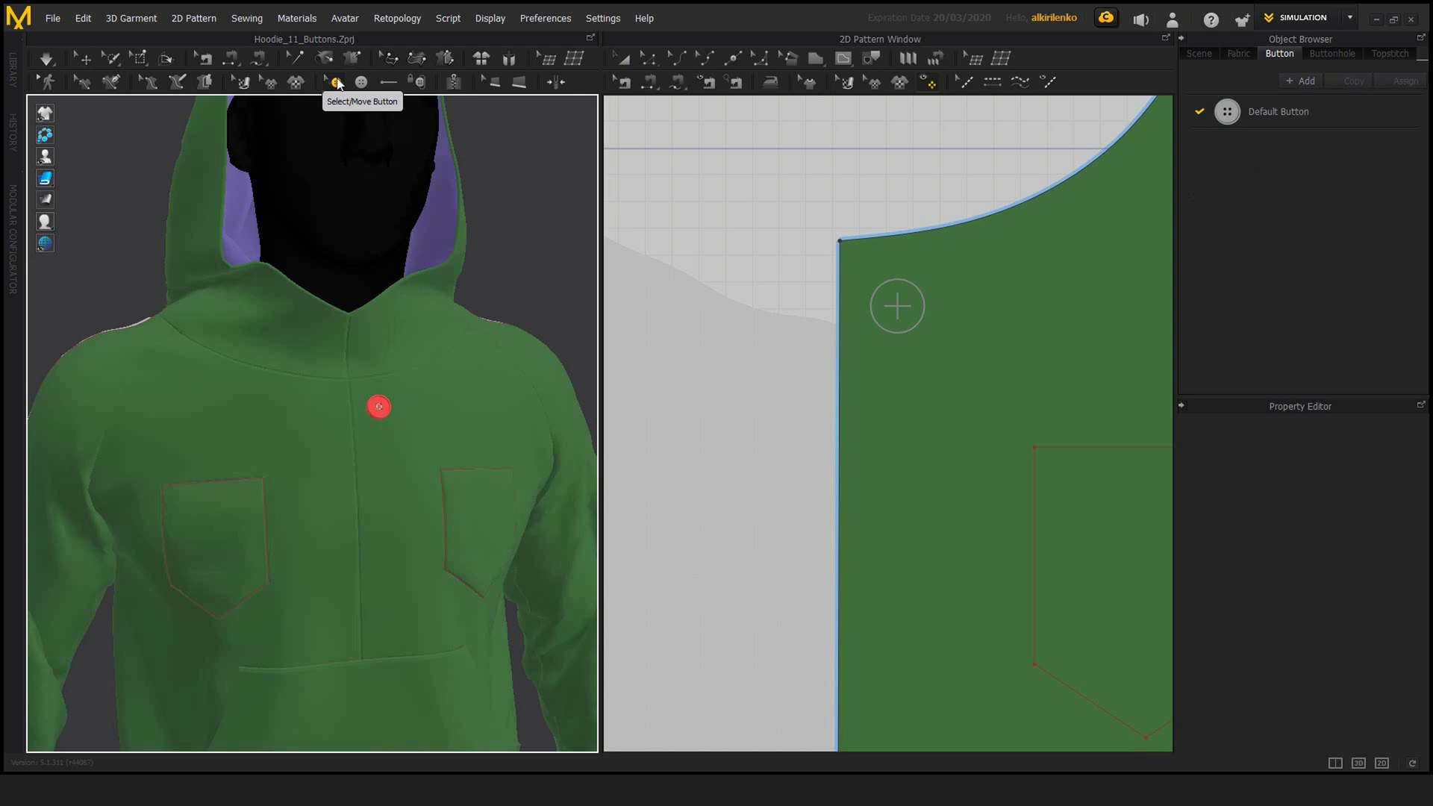
right_click_drag(485, 274, 473, 294)
scroll(473, 294, "down", 2)
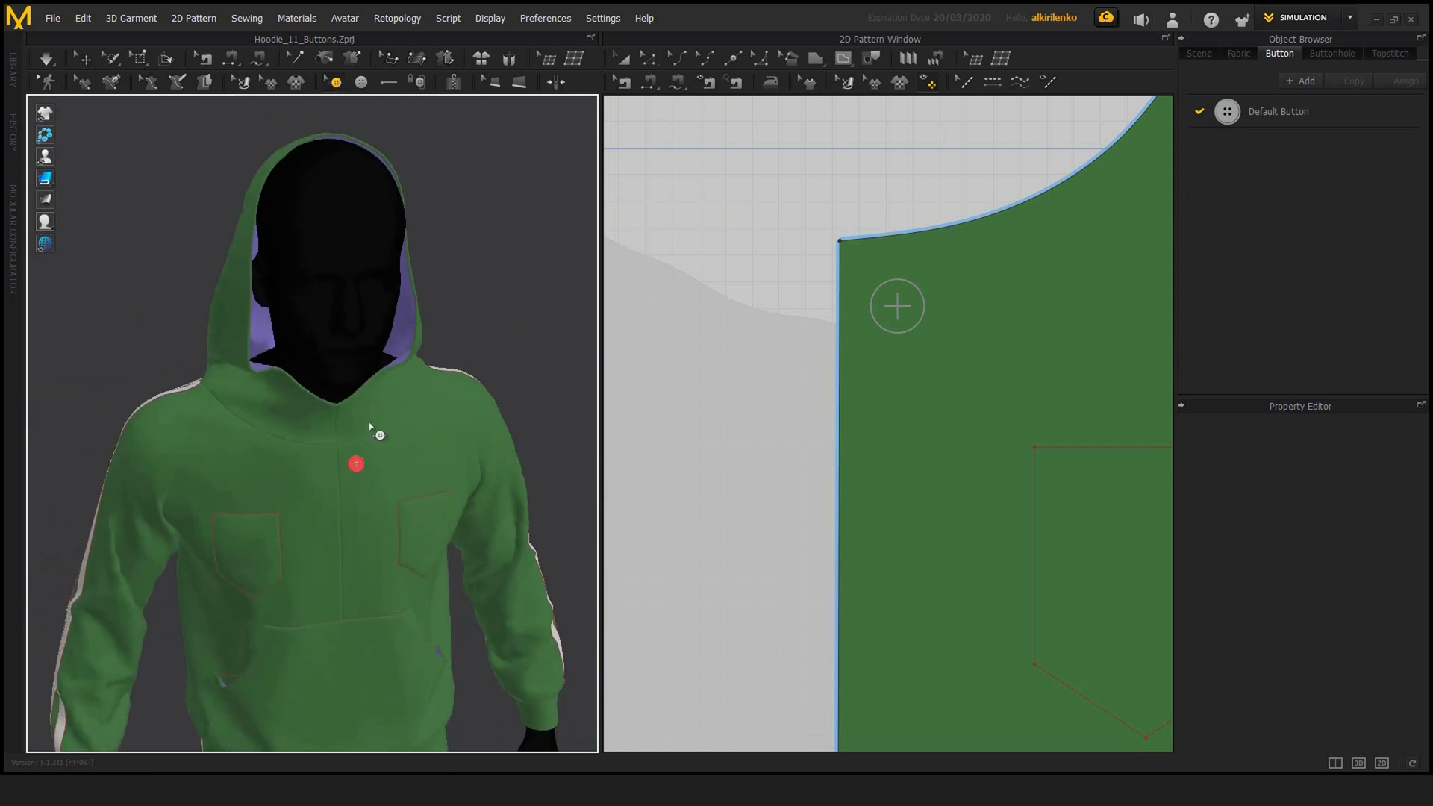
left_click(362, 463)
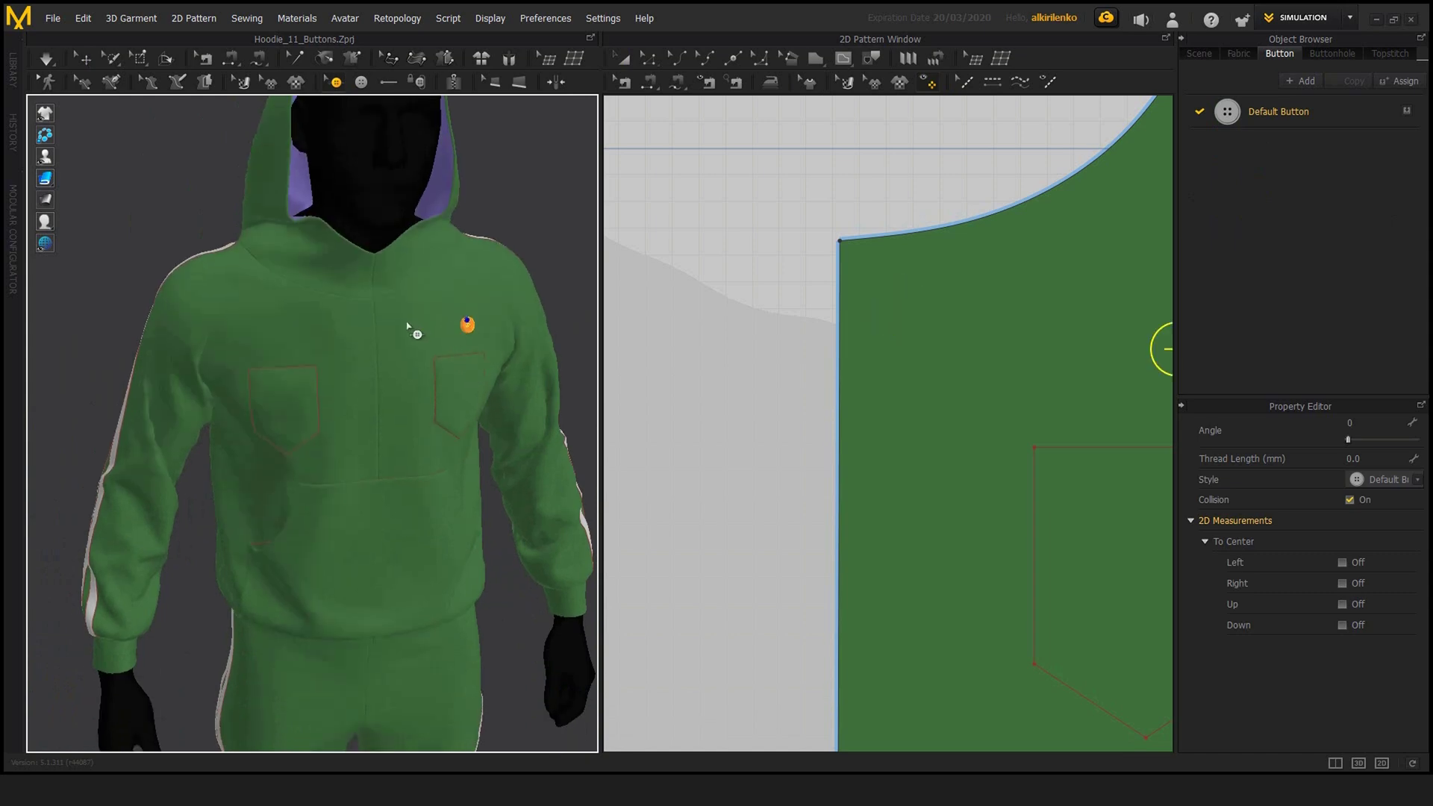
key("ctrl+z")
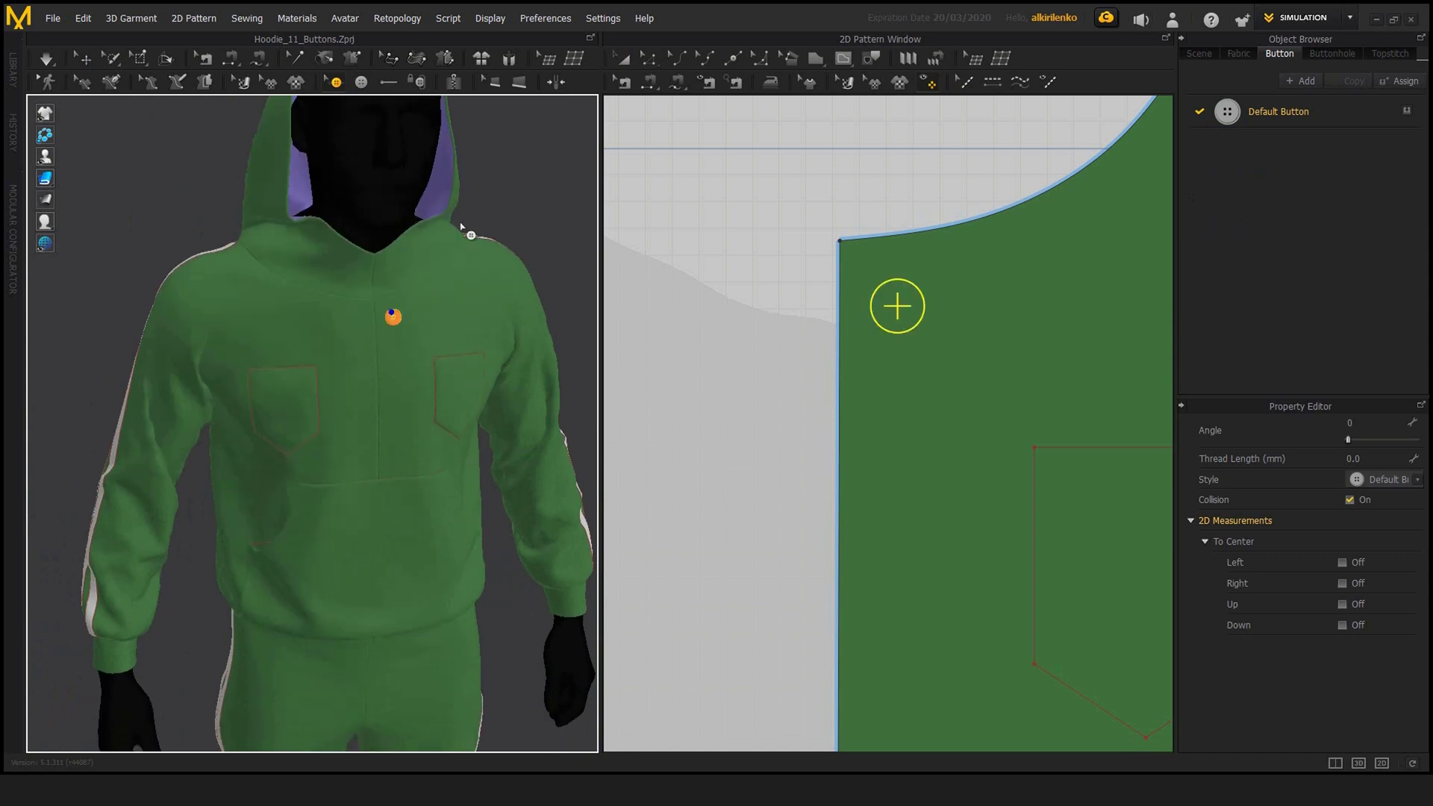
- Copy the button and try a paste position below it, close to the front panel's centre-front edge
scroll(470, 231, "up", 2)
right_click_drag(496, 288, 457, 261)
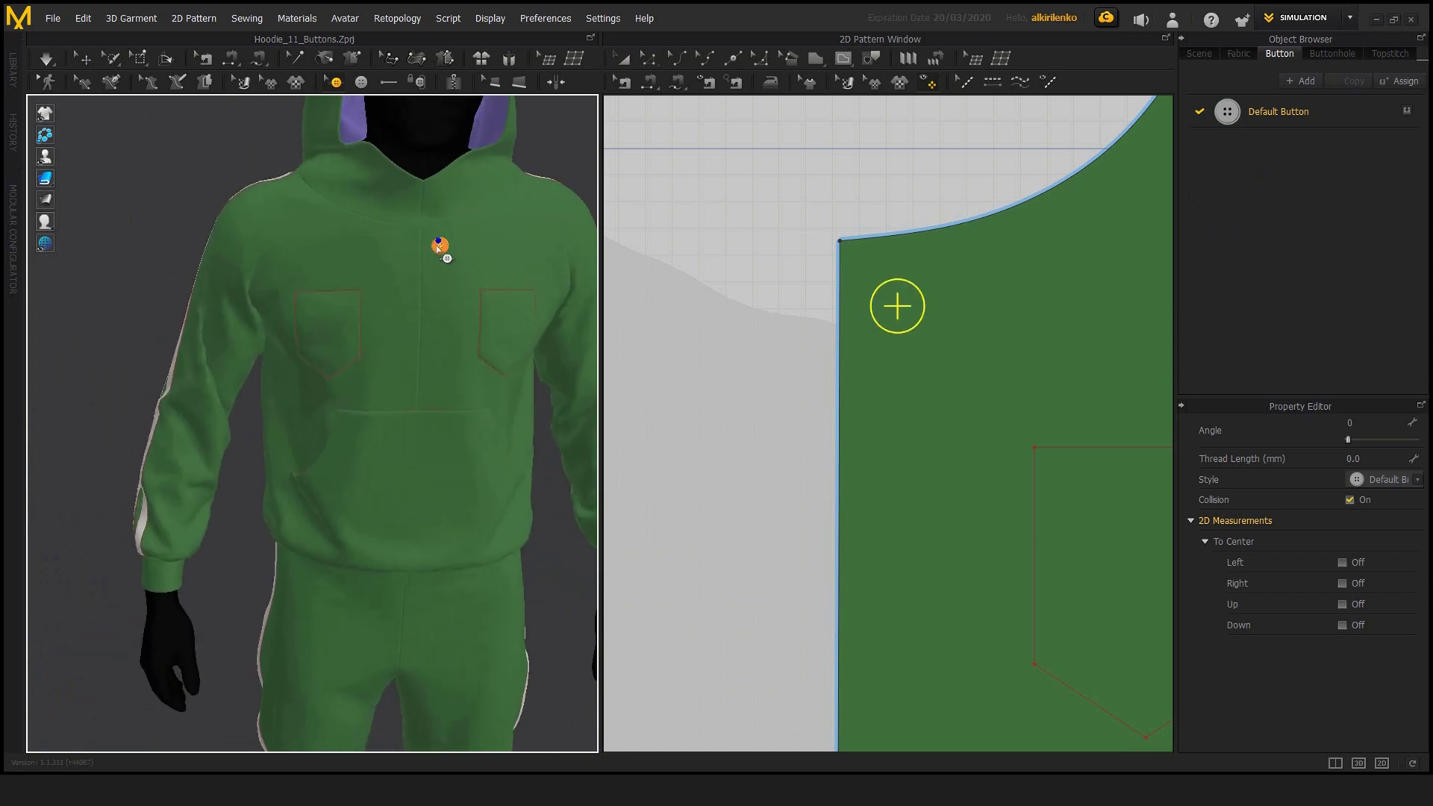
right_click(438, 245)
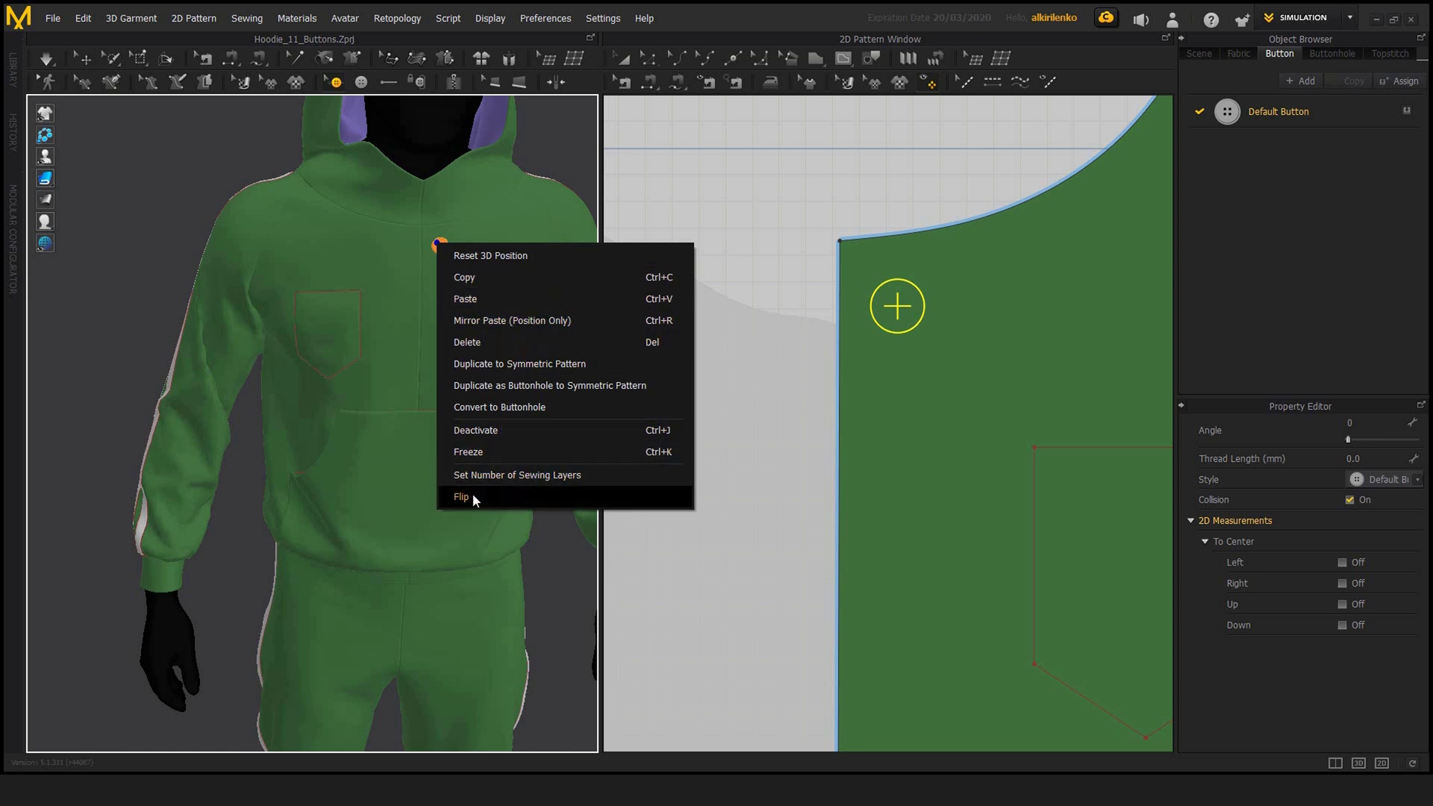
left_click(467, 280)
key("ctrl+v")
scroll(916, 350, "down", 3)
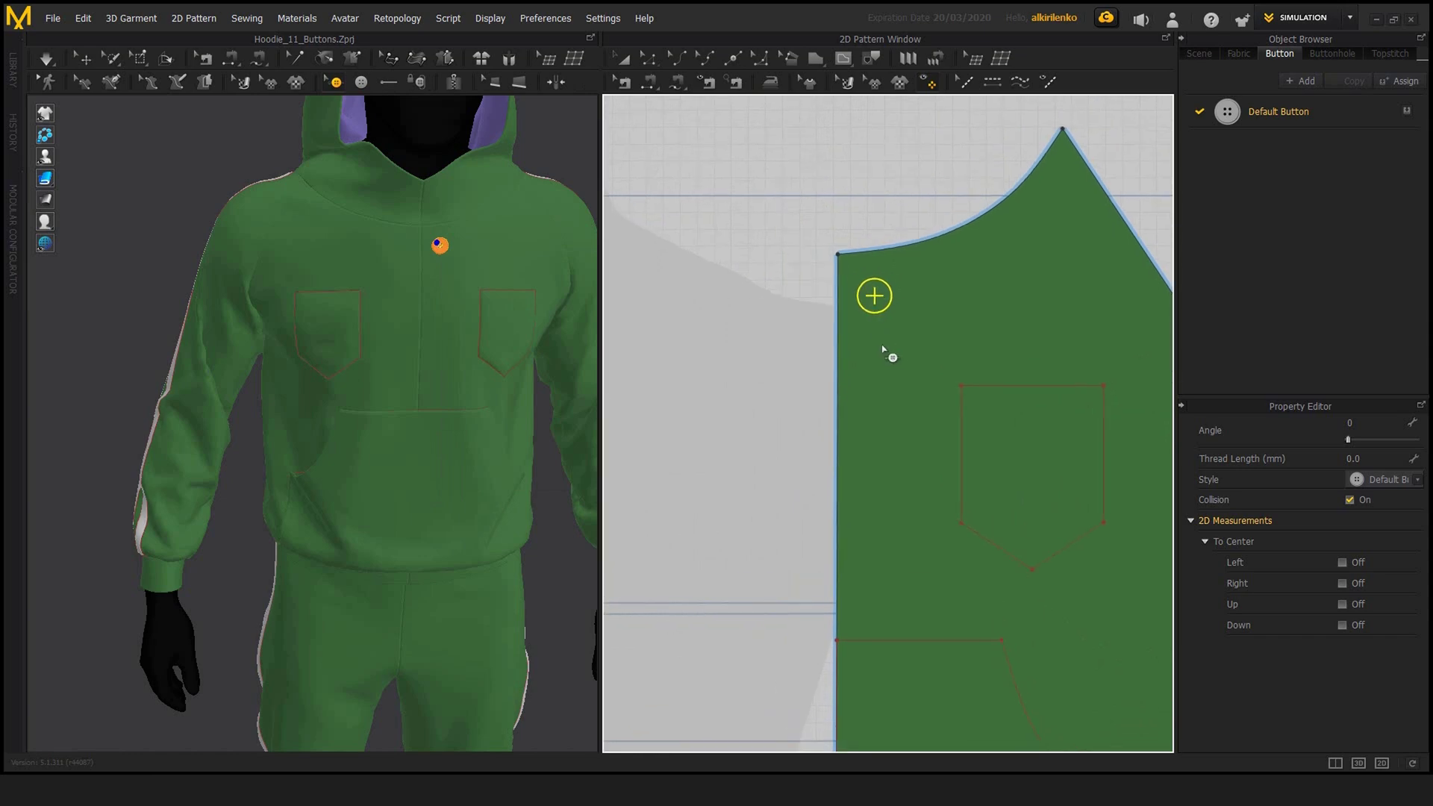
middle_click_drag(866, 384, 885, 315)
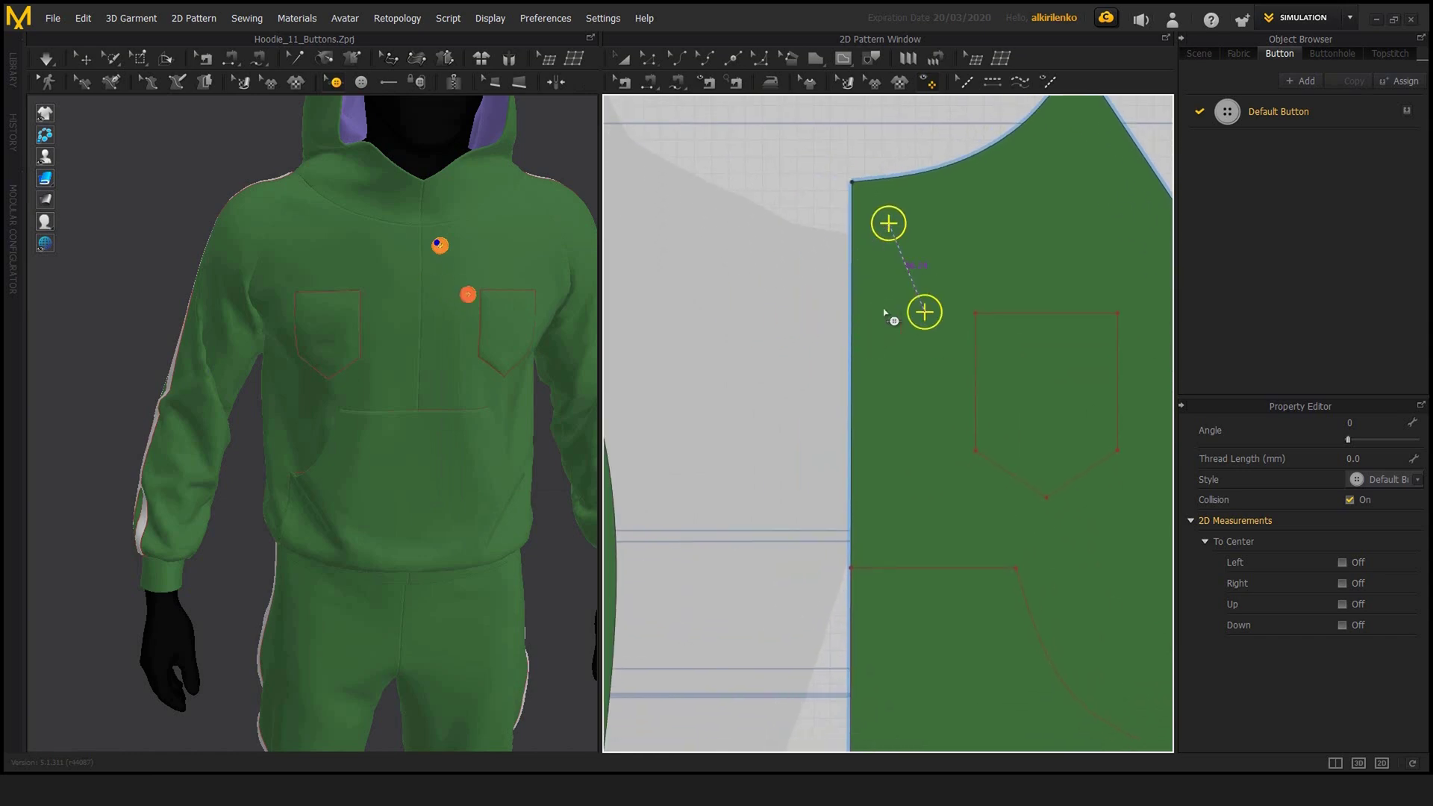
scroll(831, 313, "up", 1)
left_click(792, 356)
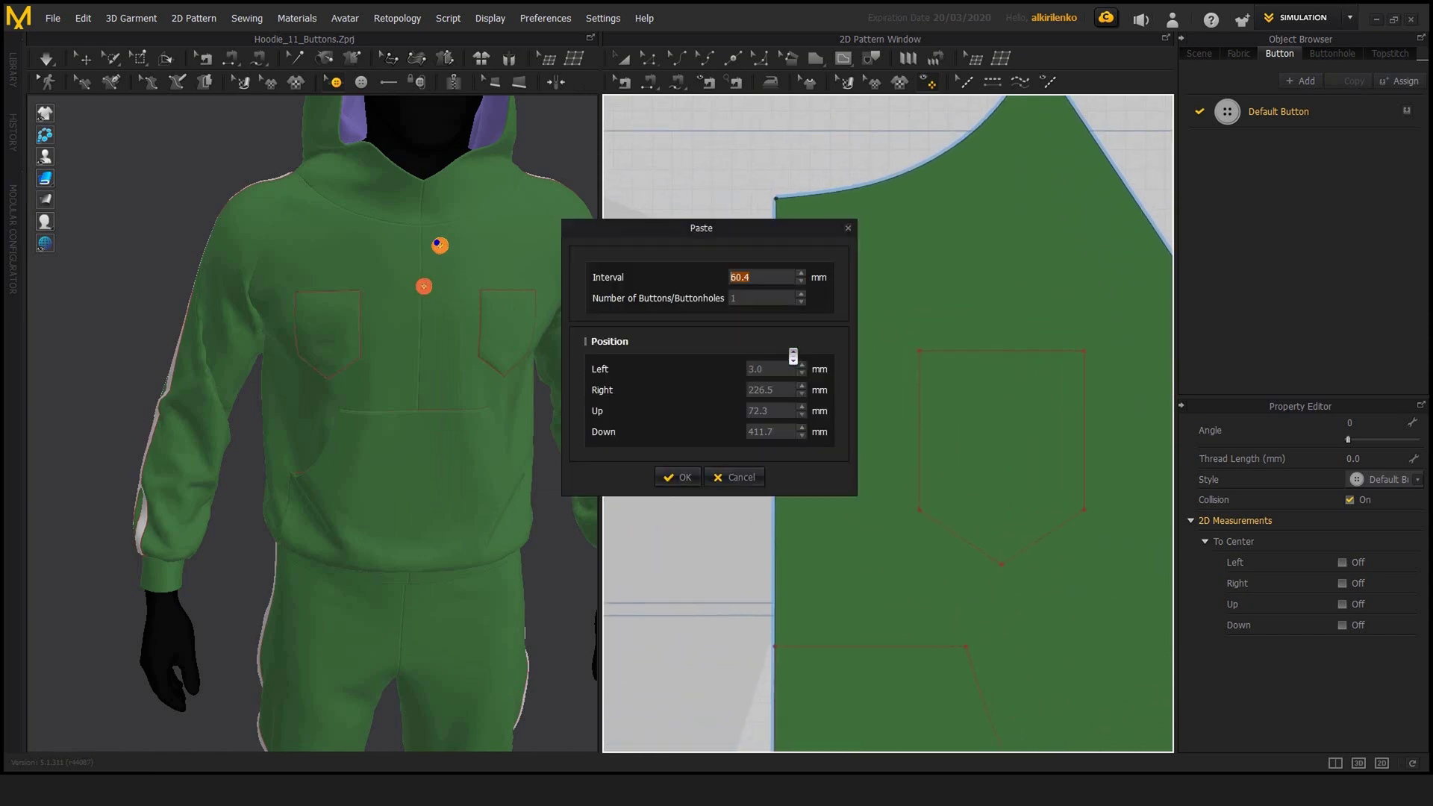
left_click(848, 228)
- Try a paste position for the copied button outside the front panel, beside its centre-front edge
scroll(782, 361, "down", 3)
left_click(755, 328)
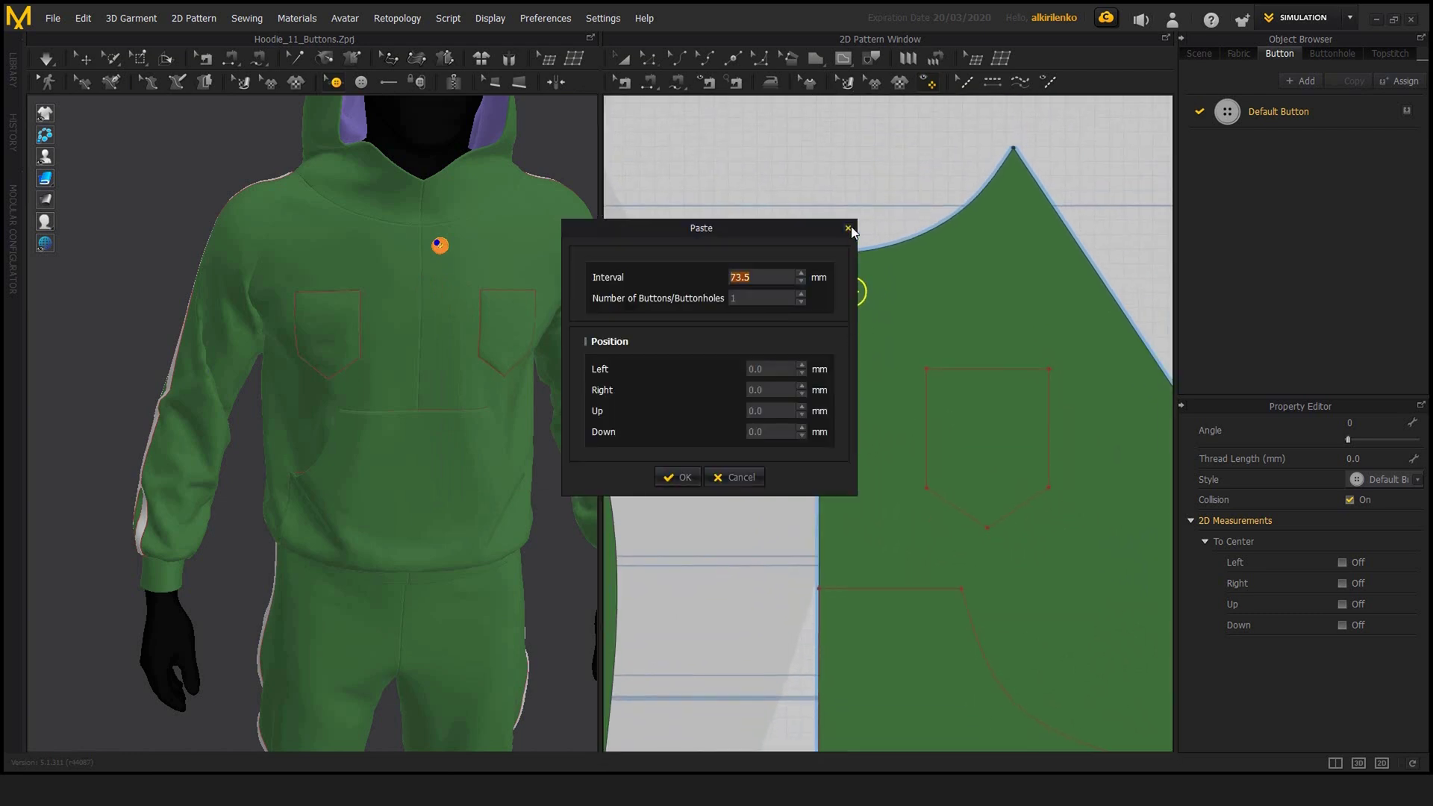
left_click(848, 229)
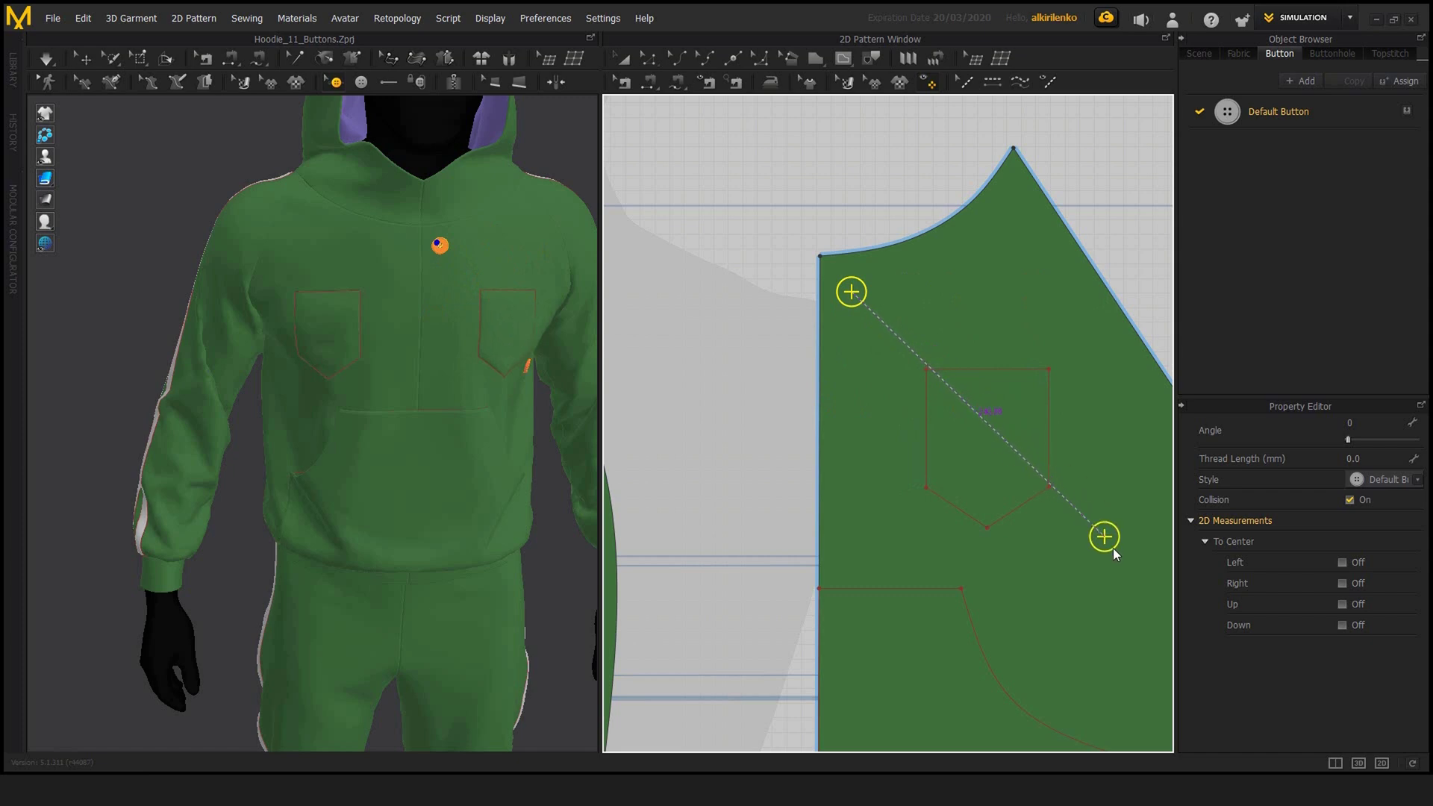
- Try pasting four copies of the button in a diagonal row across the front panel, reducing their interval to 46.9 mm
left_click(912, 347)
left_click_drag(785, 226, 625, 194)
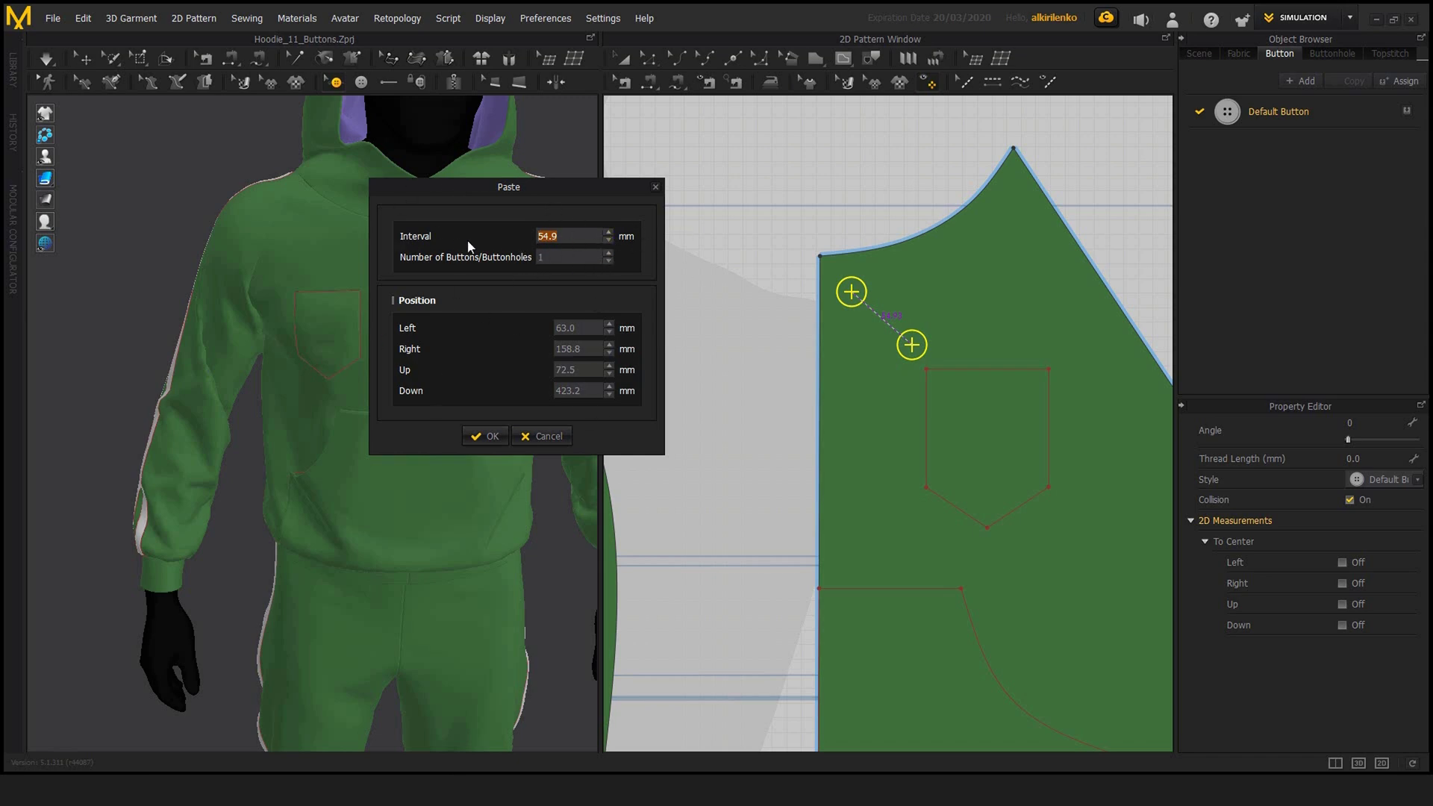
left_click(608, 254)
left_click(609, 254)
left_click(609, 254)
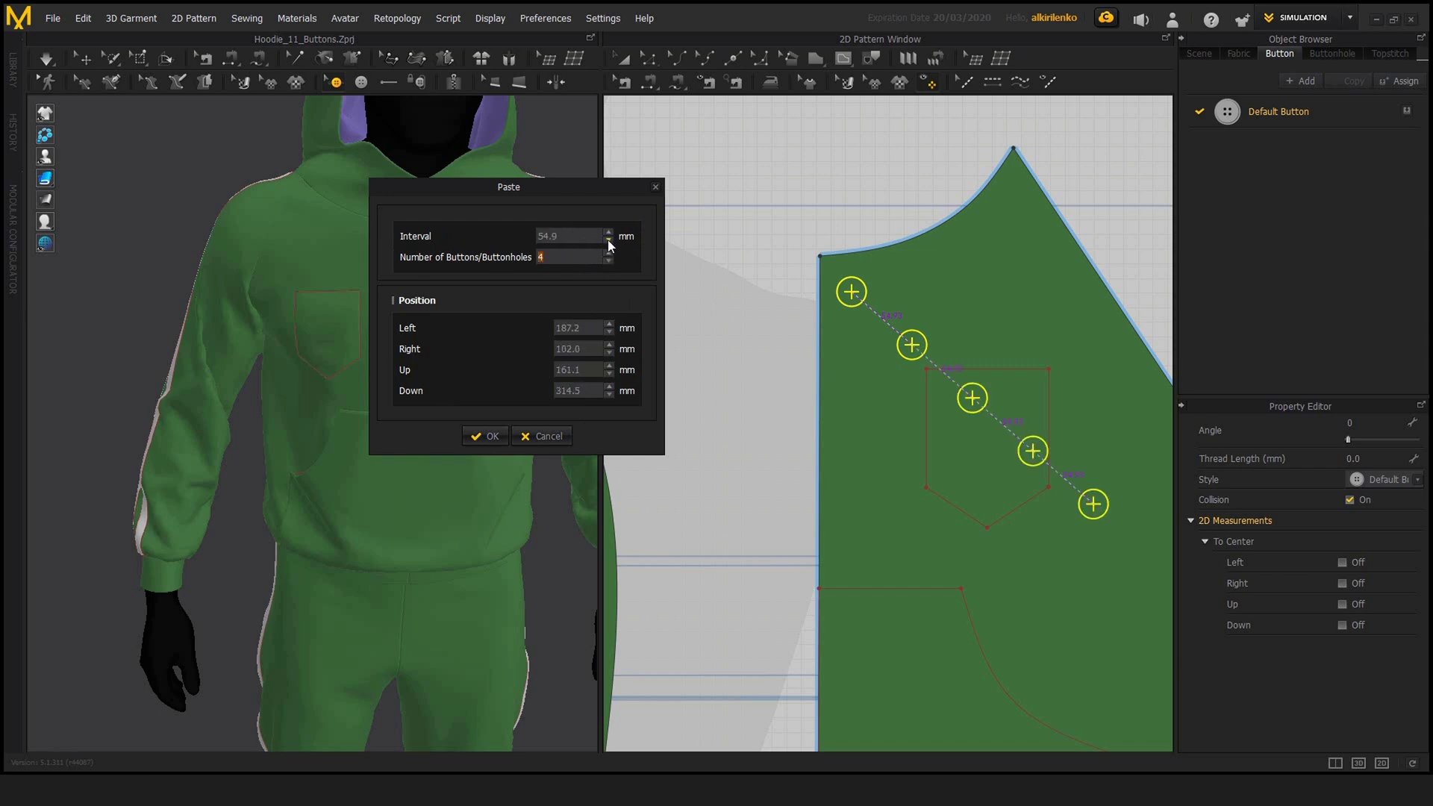
left_click(607, 240)
left_click(607, 239)
left_click(606, 239)
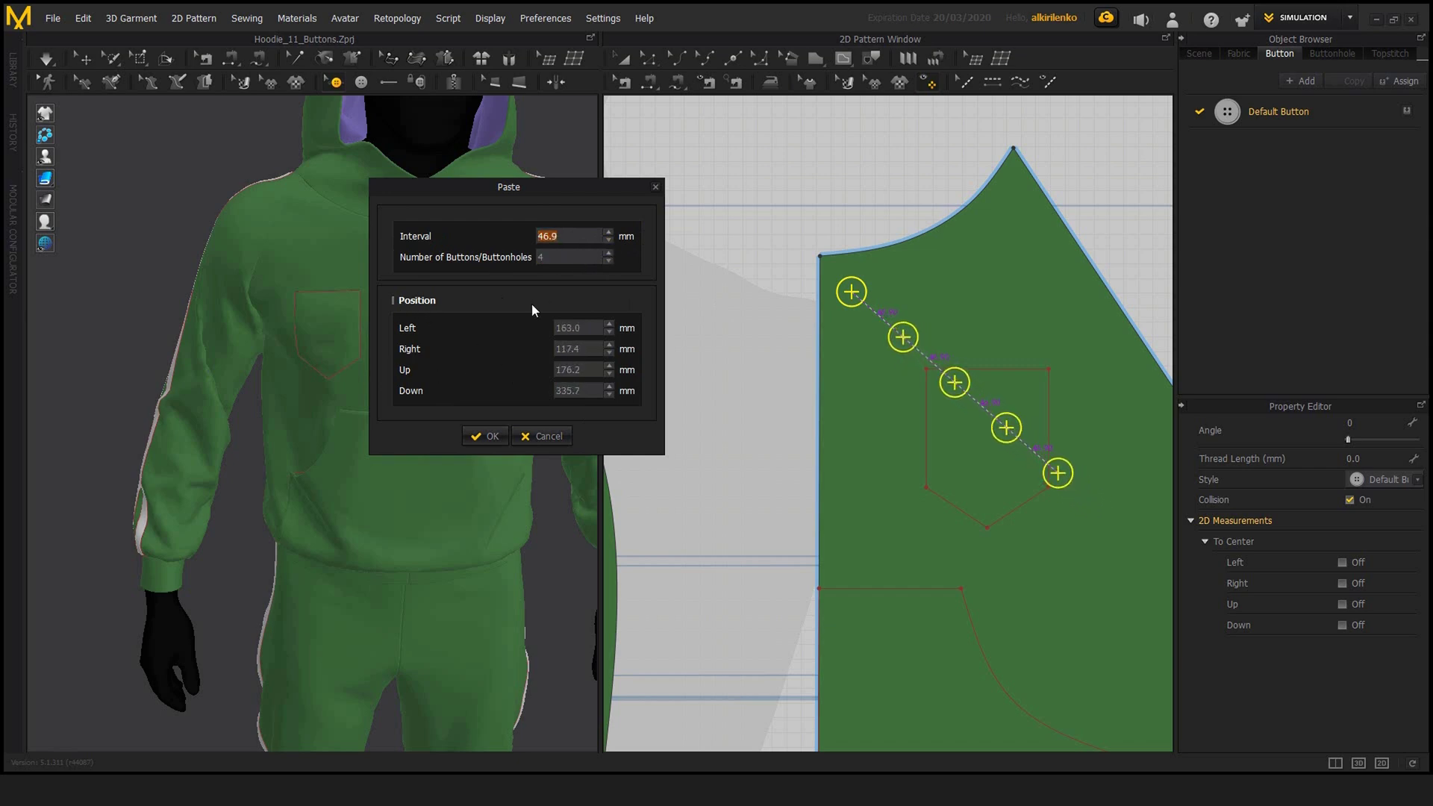
left_click_drag(562, 329, 437, 326)
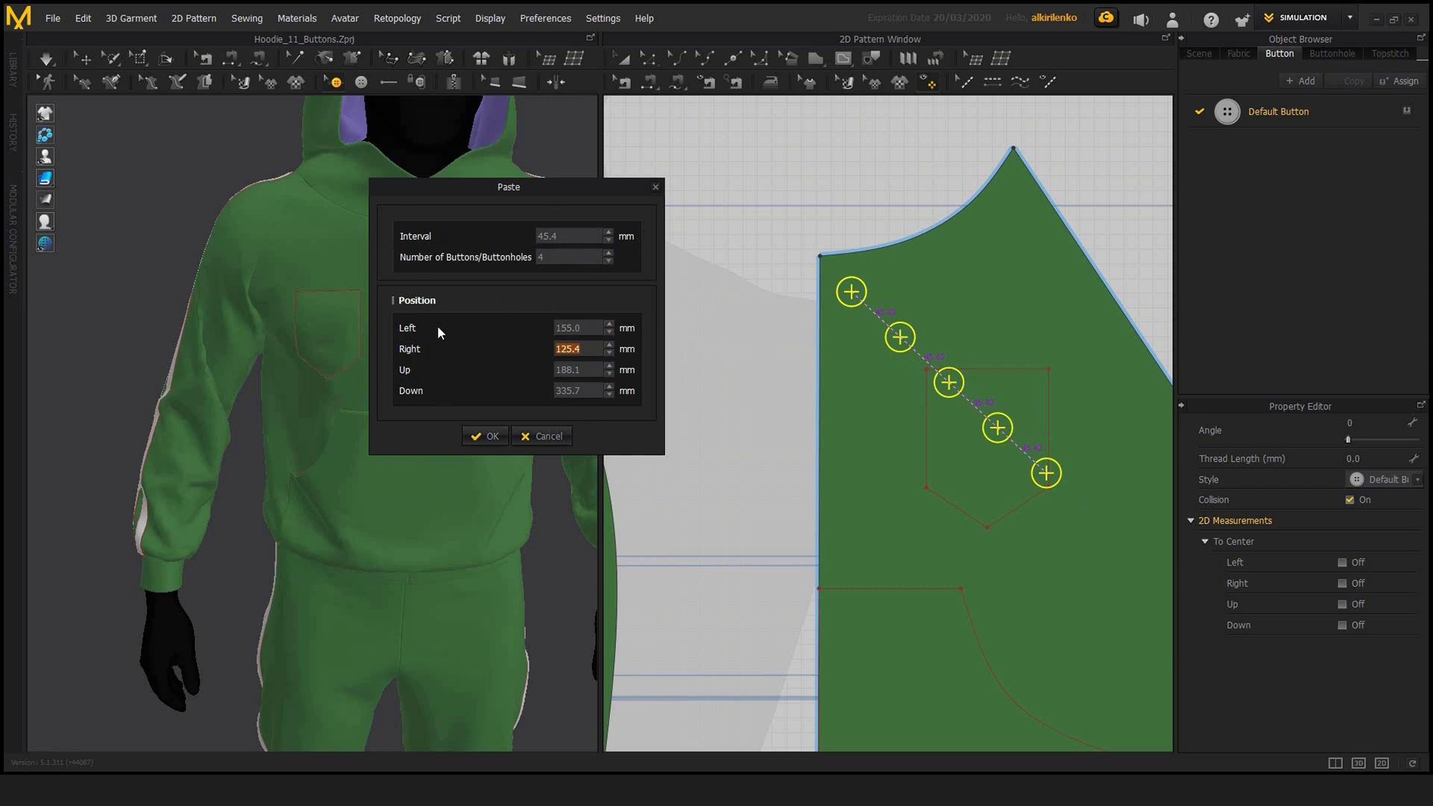
left_click(655, 187)
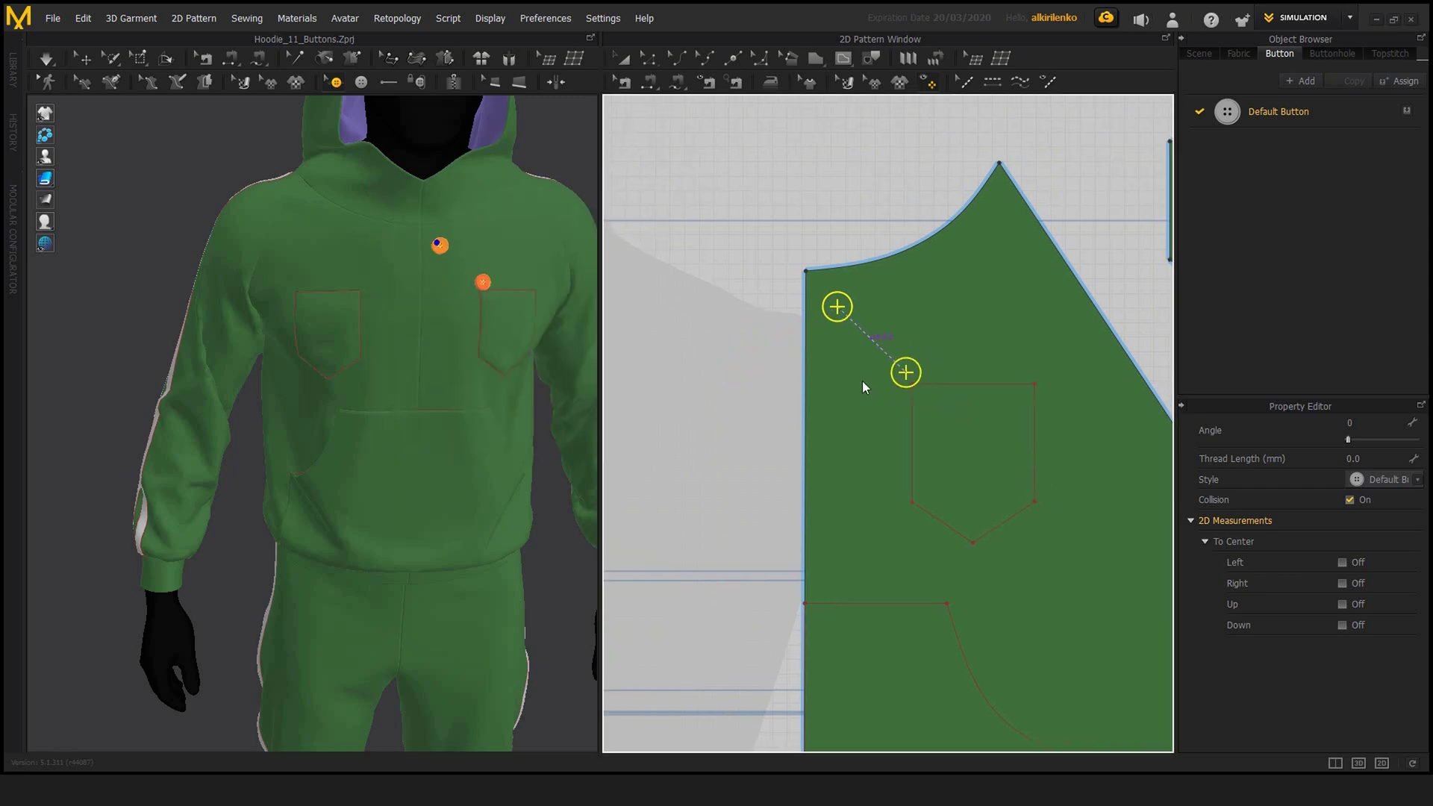
- Place a pasted copy of the button vertically below the original and set the paste Interval to 70 mm
mouse_move(881, 349)
left_mouse_down()
mouse_move(953, 419)
mouse_move(865, 397)
mouse_move(894, 304)
mouse_move(870, 409)
mouse_move(834, 379)
mouse_move(856, 340)
mouse_move(830, 407)
mouse_move(827, 348)
mouse_move(831, 378)
left_mouse_up()
key("ctrl+c")
key("ctrl+v")
right_click(868, 415)
left_click_drag(631, 225, 247, 225)
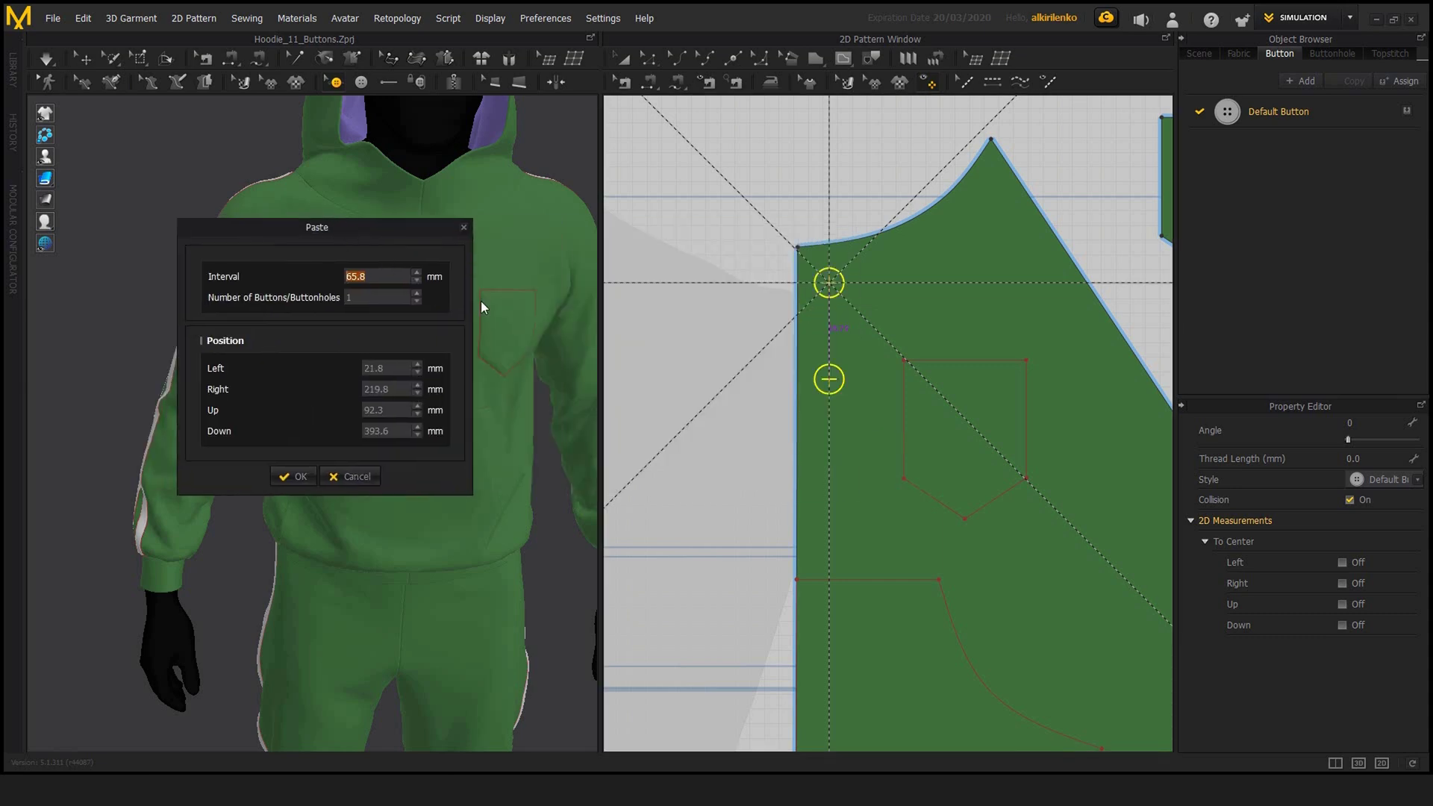
left_click_drag(427, 246, 905, 329)
type("70")
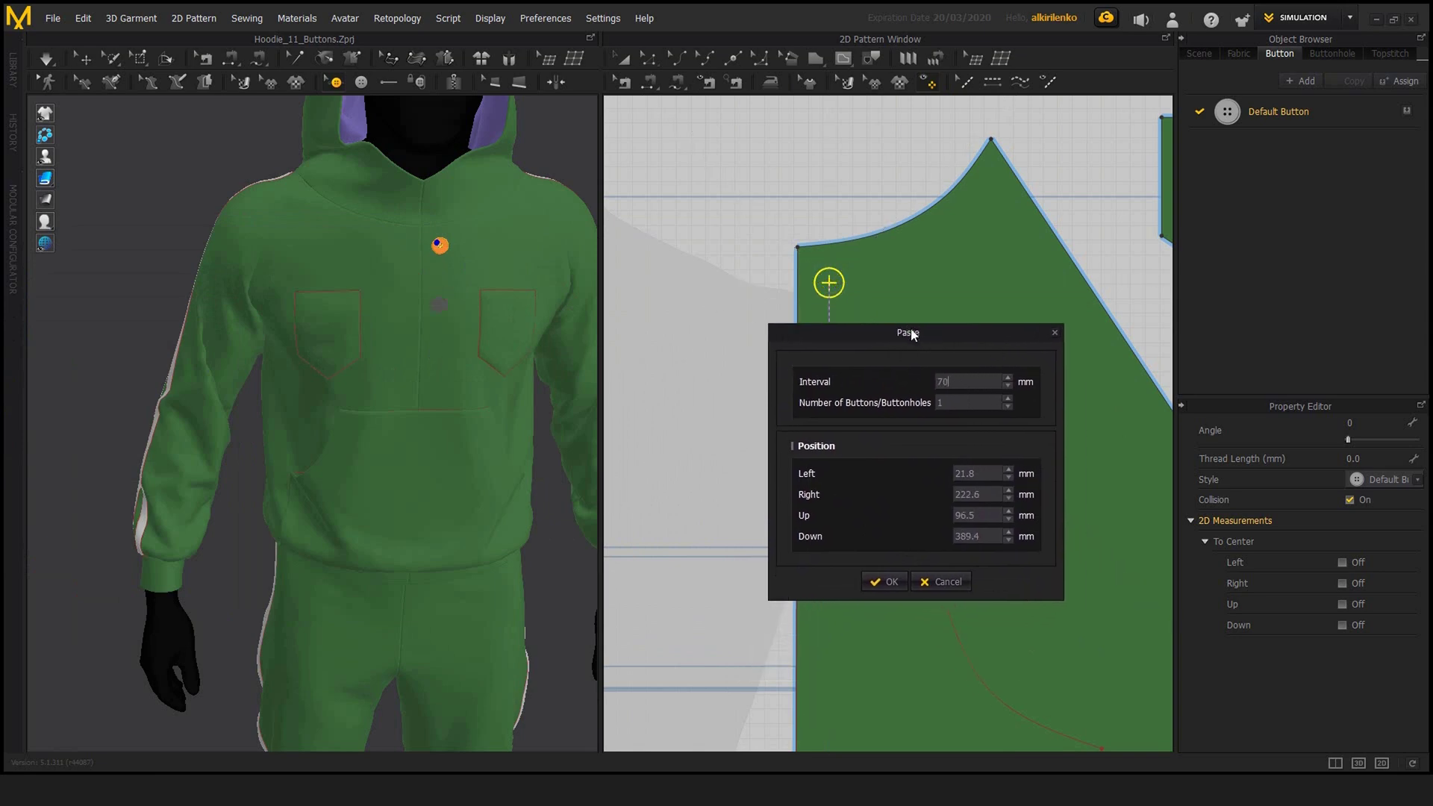
- Set the number of pasted buttons to 6, confirm the paste and check the row down the hoodie's centre front
left_click(1006, 400)
left_click(1005, 396)
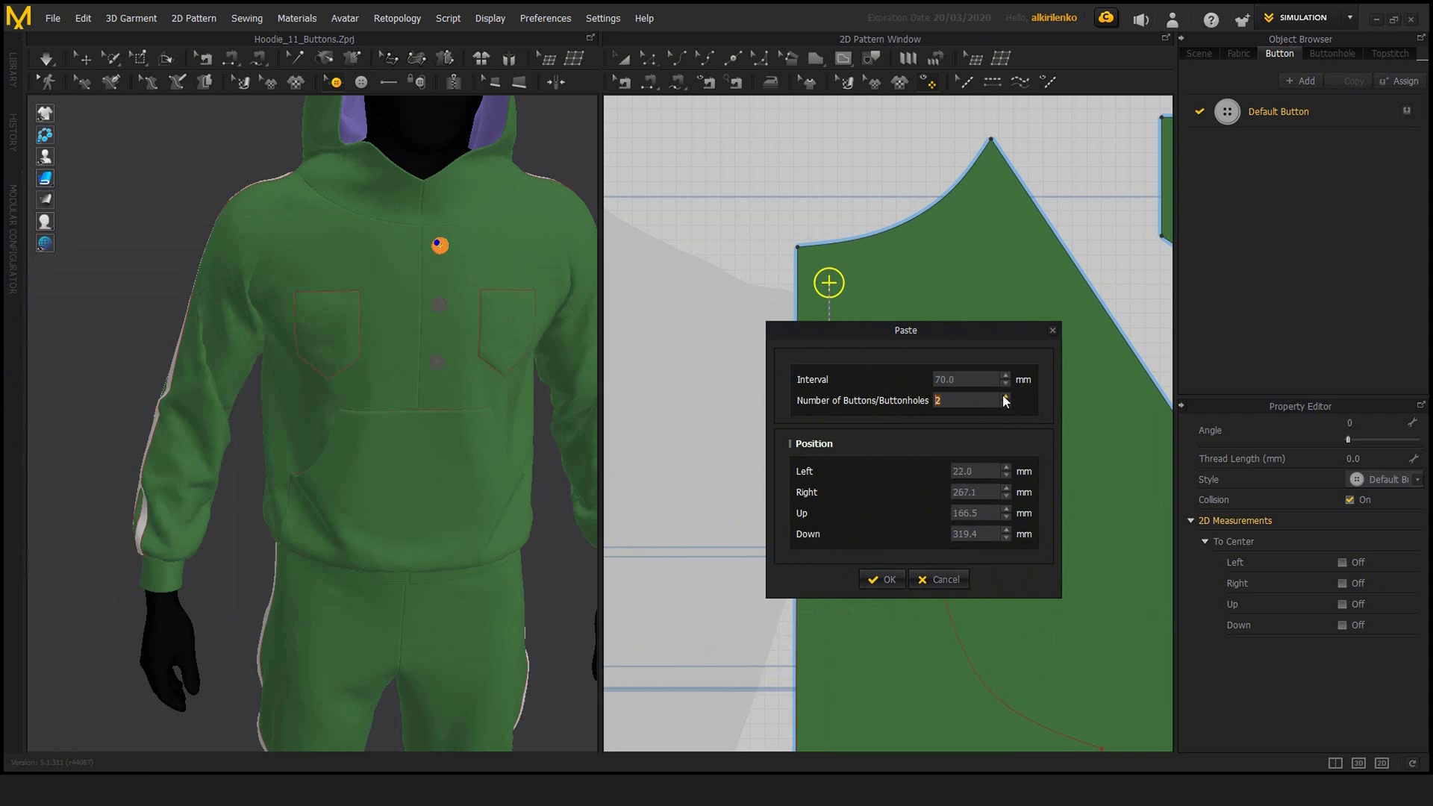
left_click(1003, 395)
left_click(1003, 394)
left_click(1003, 394)
left_click(877, 579)
left_click(711, 358)
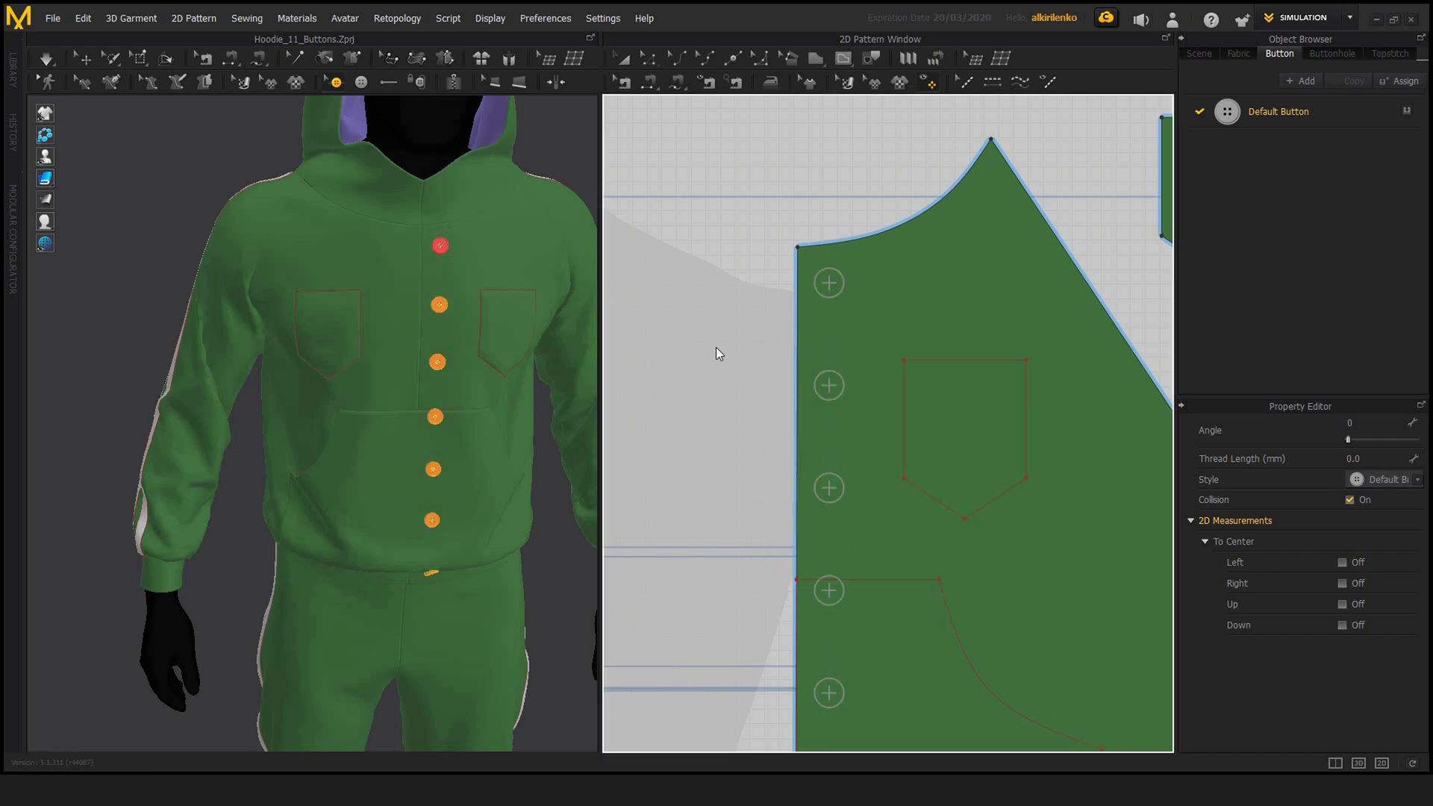
right_click_drag(515, 358, 410, 338)
scroll(358, 321, "down", 3)
right_click_drag(804, 411, 906, 315)
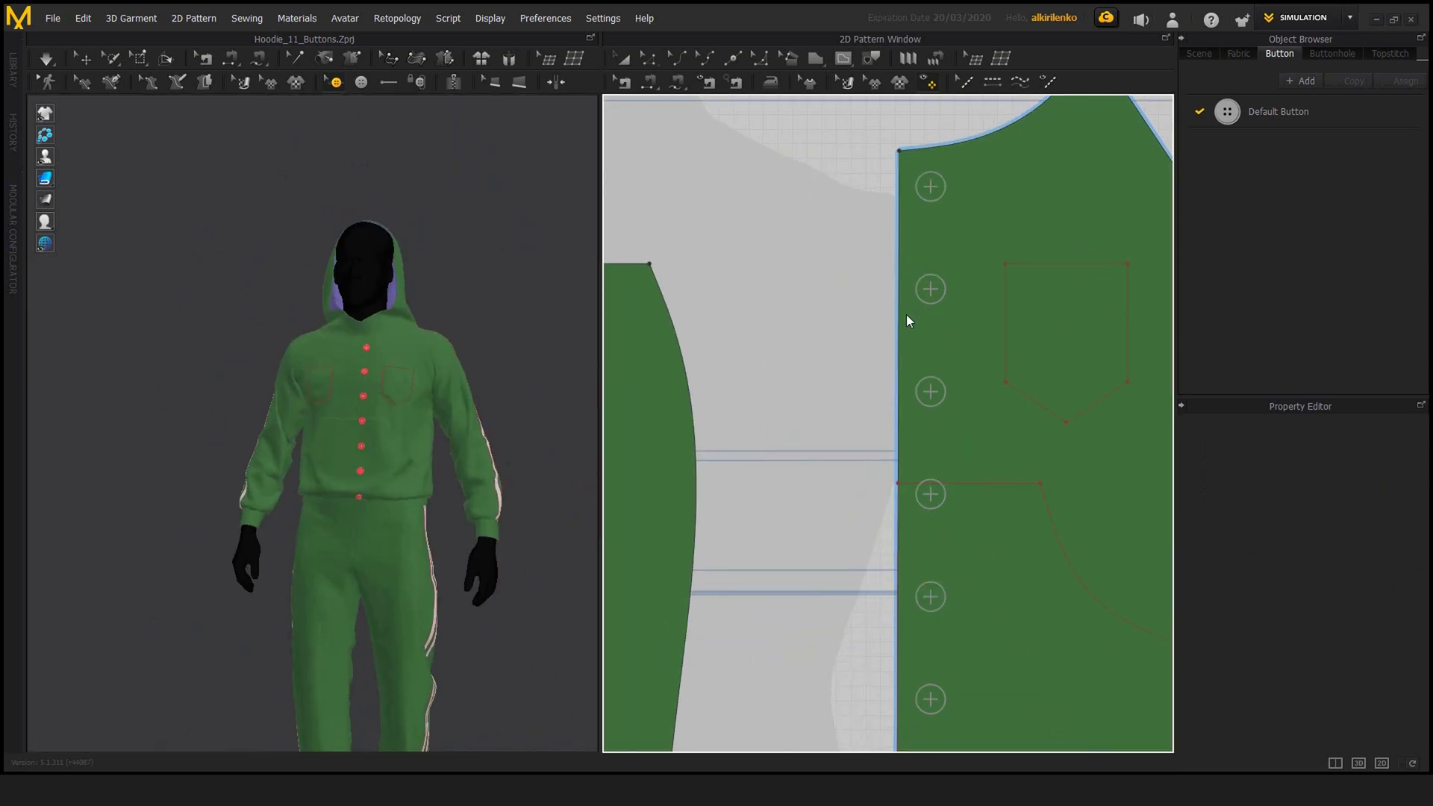
- Select all seven buttons in the vertical row along the hoodie's centre-front edge
scroll(868, 393, "down", 3)
right_click_drag(396, 366, 396, 379)
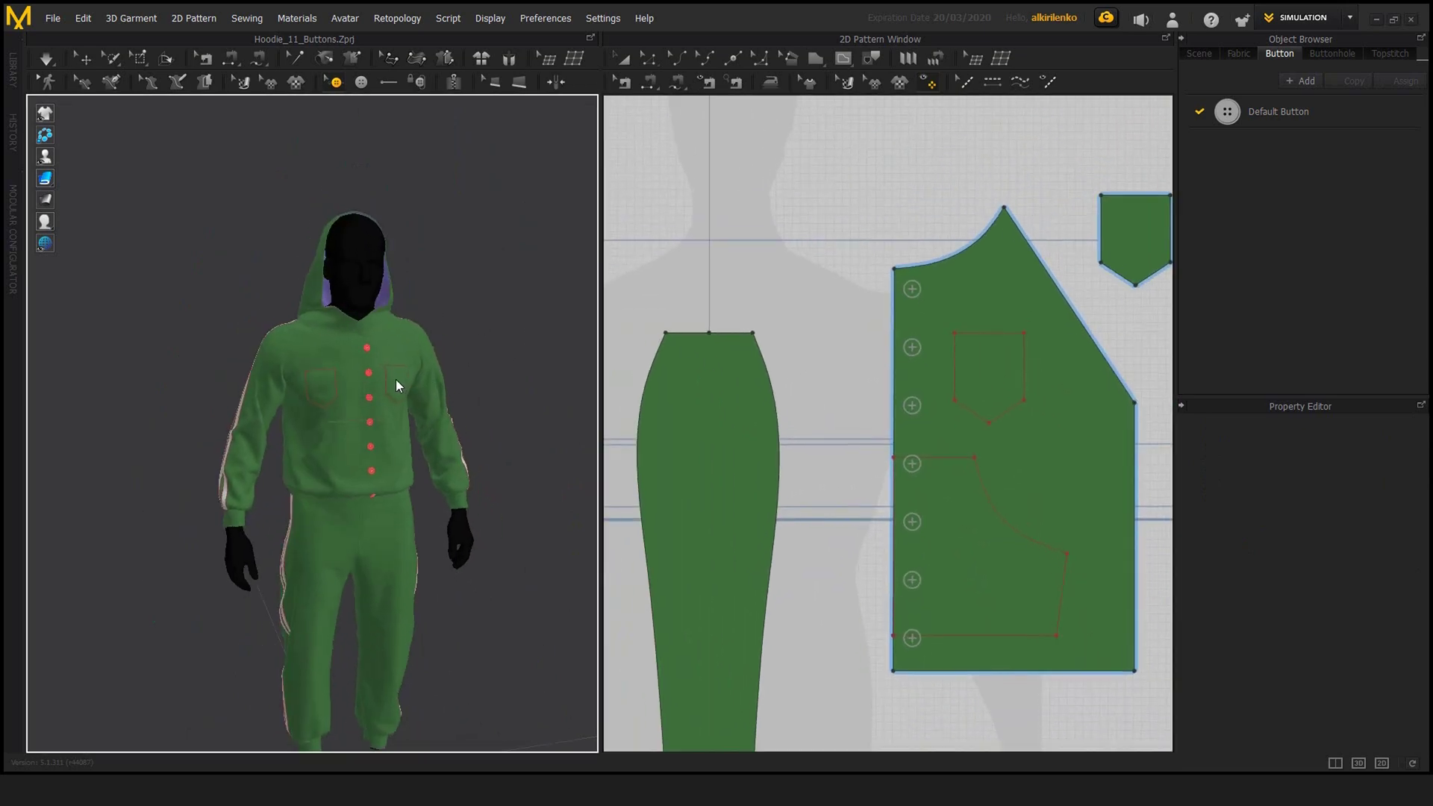
scroll(436, 249, "up", 2)
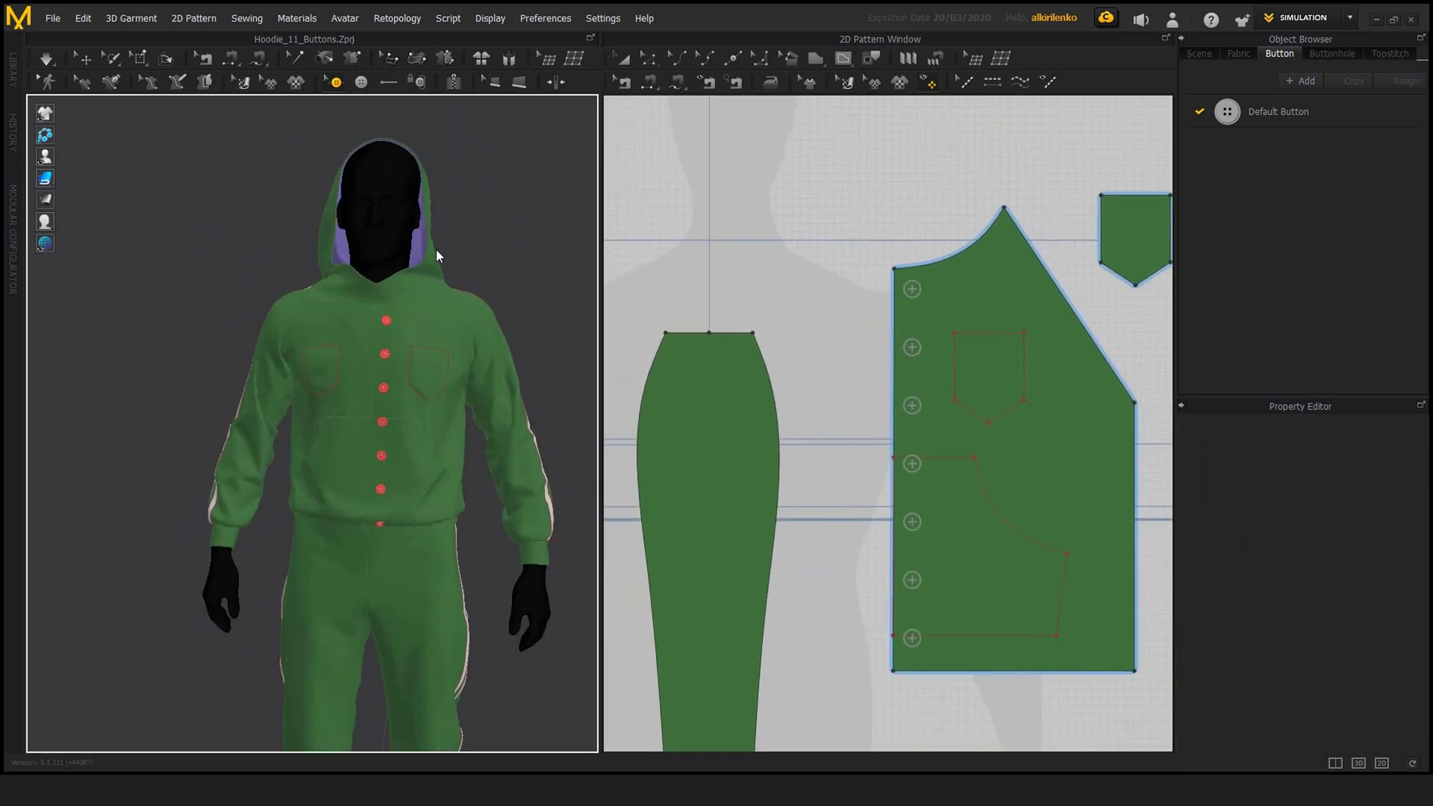
left_click(385, 326)
left_click_drag(934, 330, 924, 528)
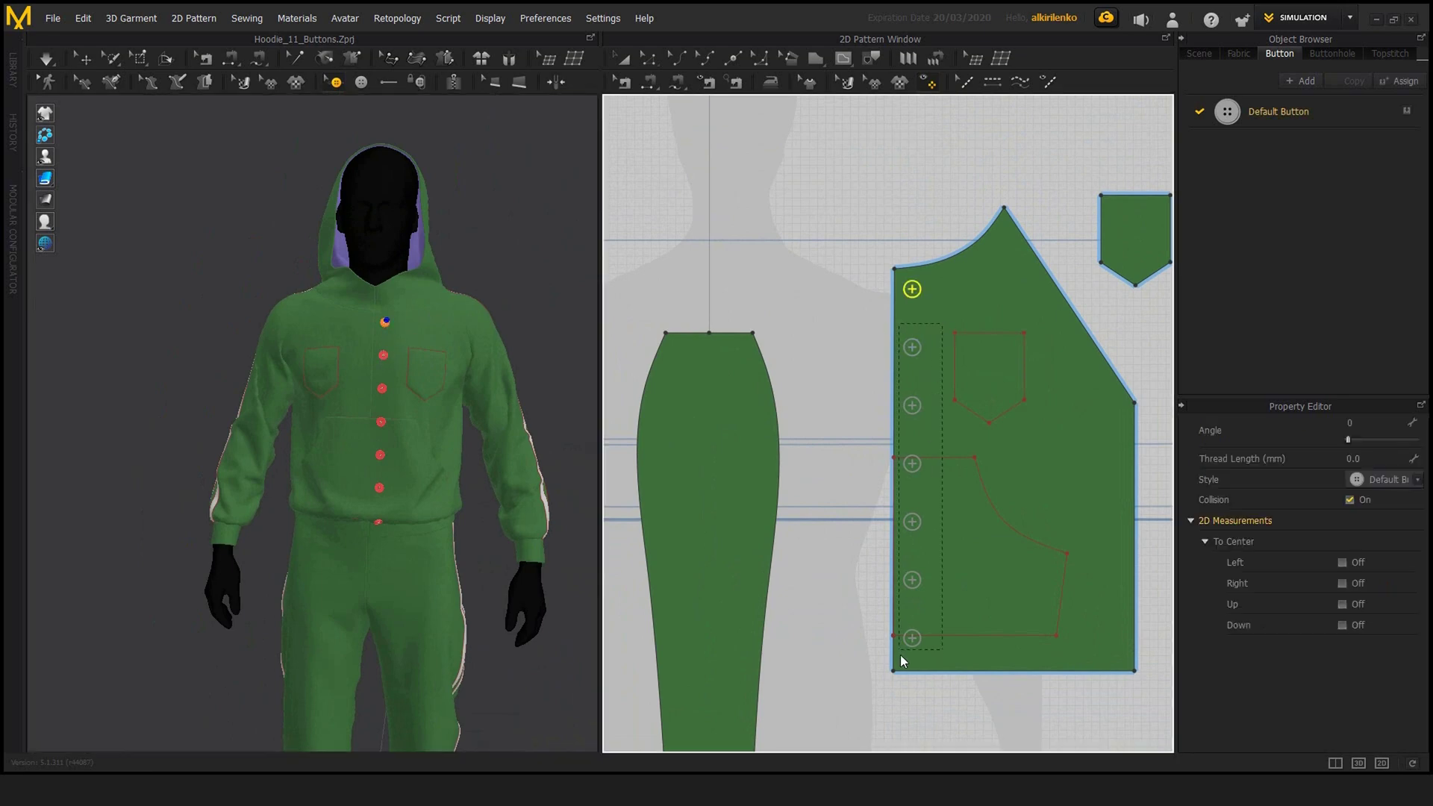
left_click_drag(901, 655, 902, 657)
scroll(461, 338, "up", 5)
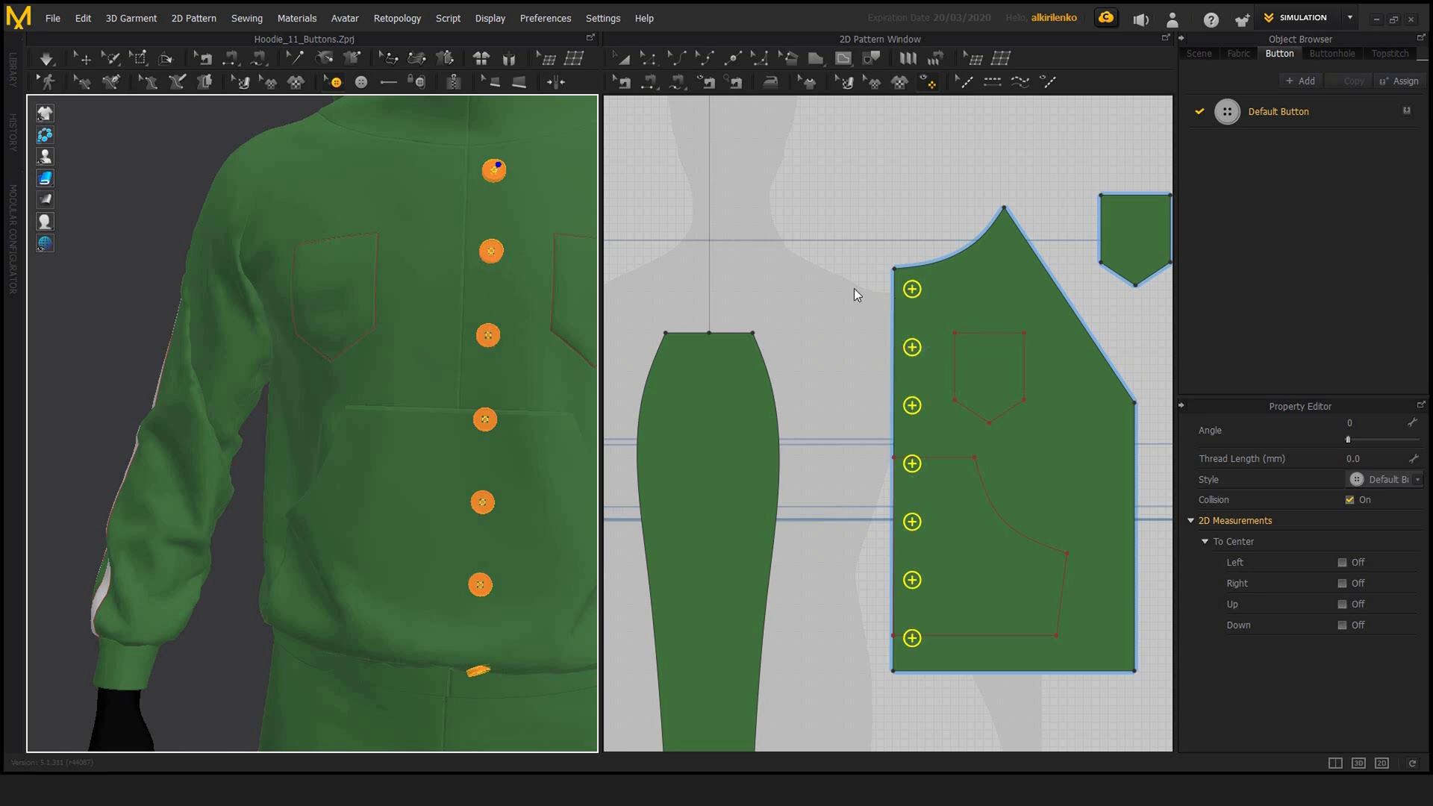
left_click(515, 253)
right_click(494, 256)
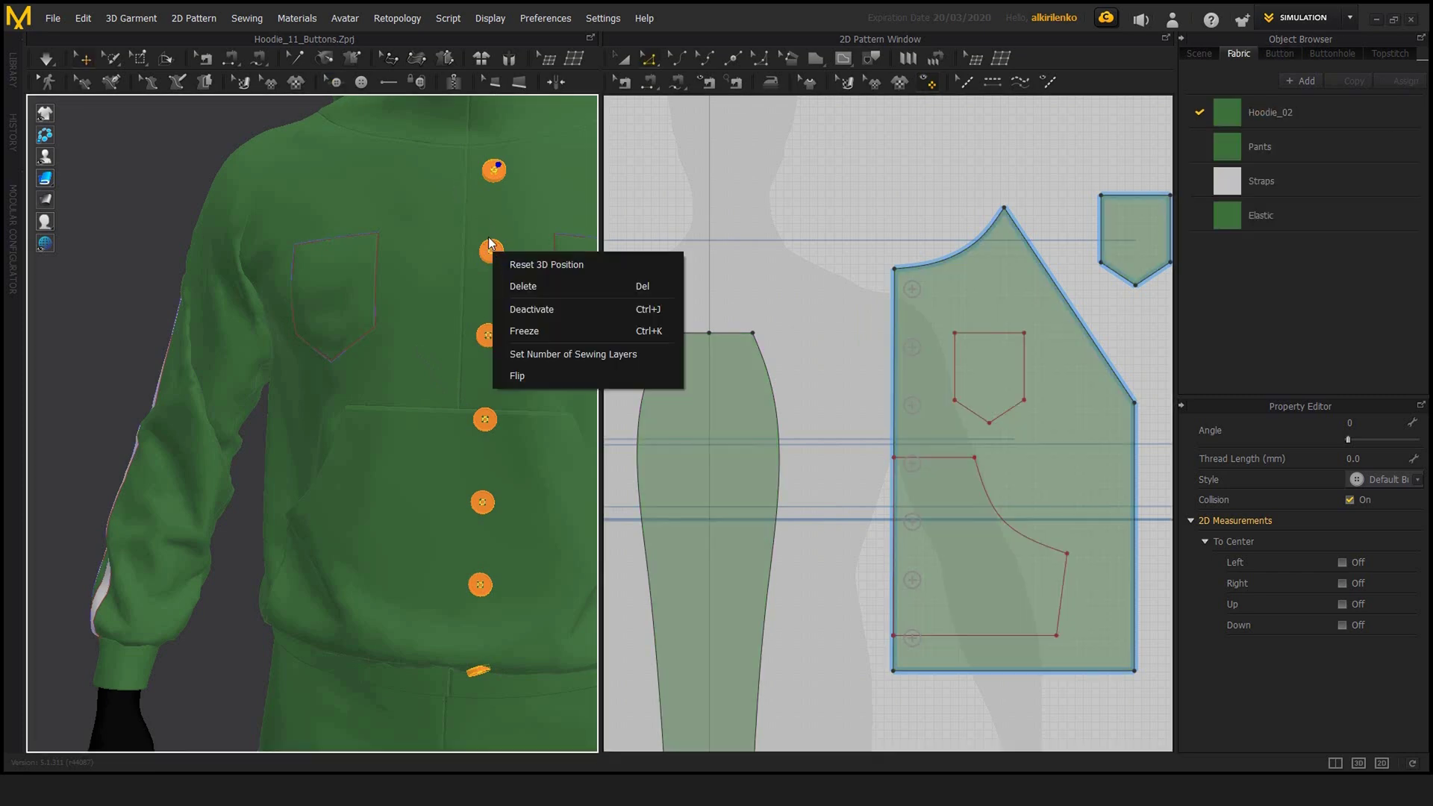
left_click(436, 224)
key("space")
- Duplicate the selected row of buttons to the symmetric pattern on the other side of the centre front
left_click(335, 84)
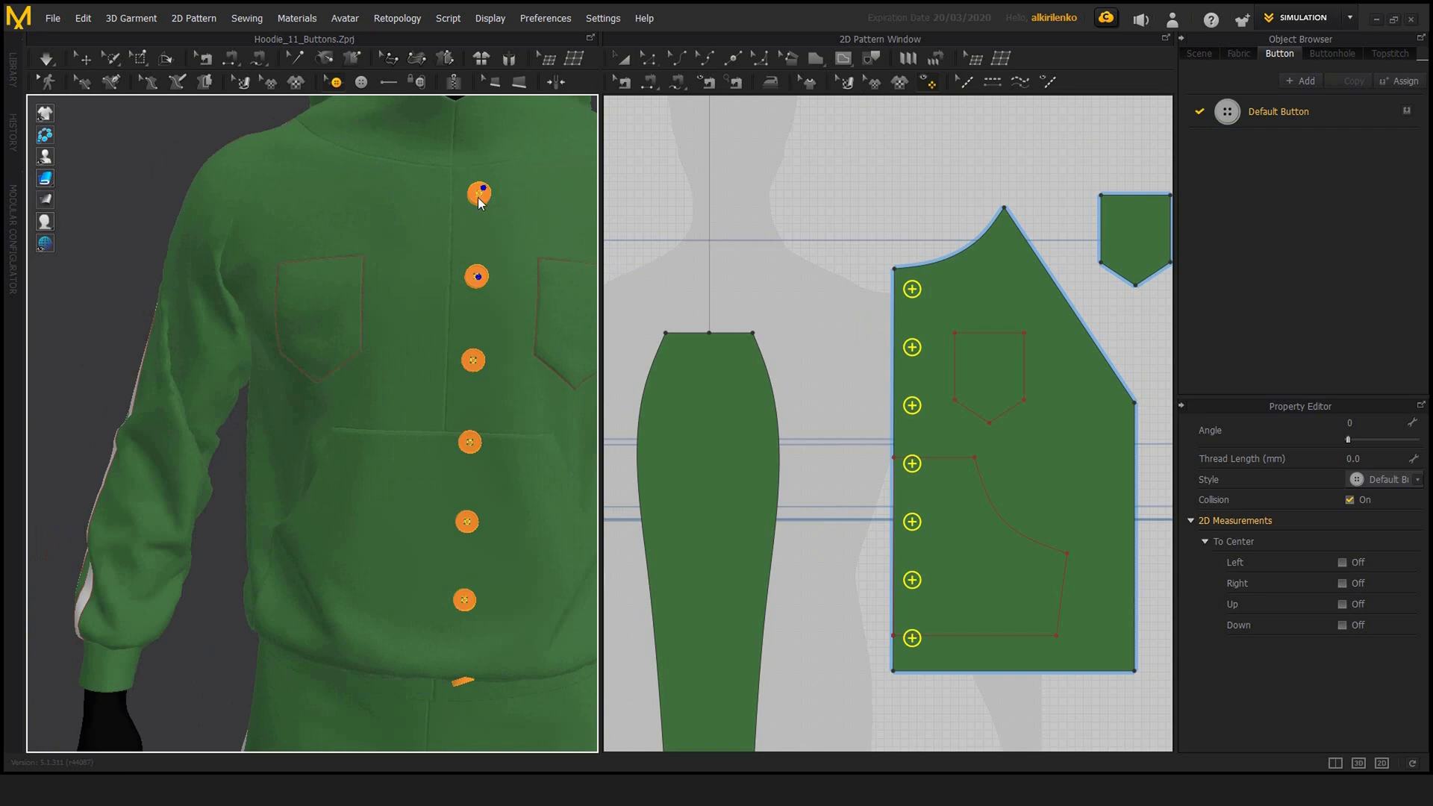
right_click(480, 200)
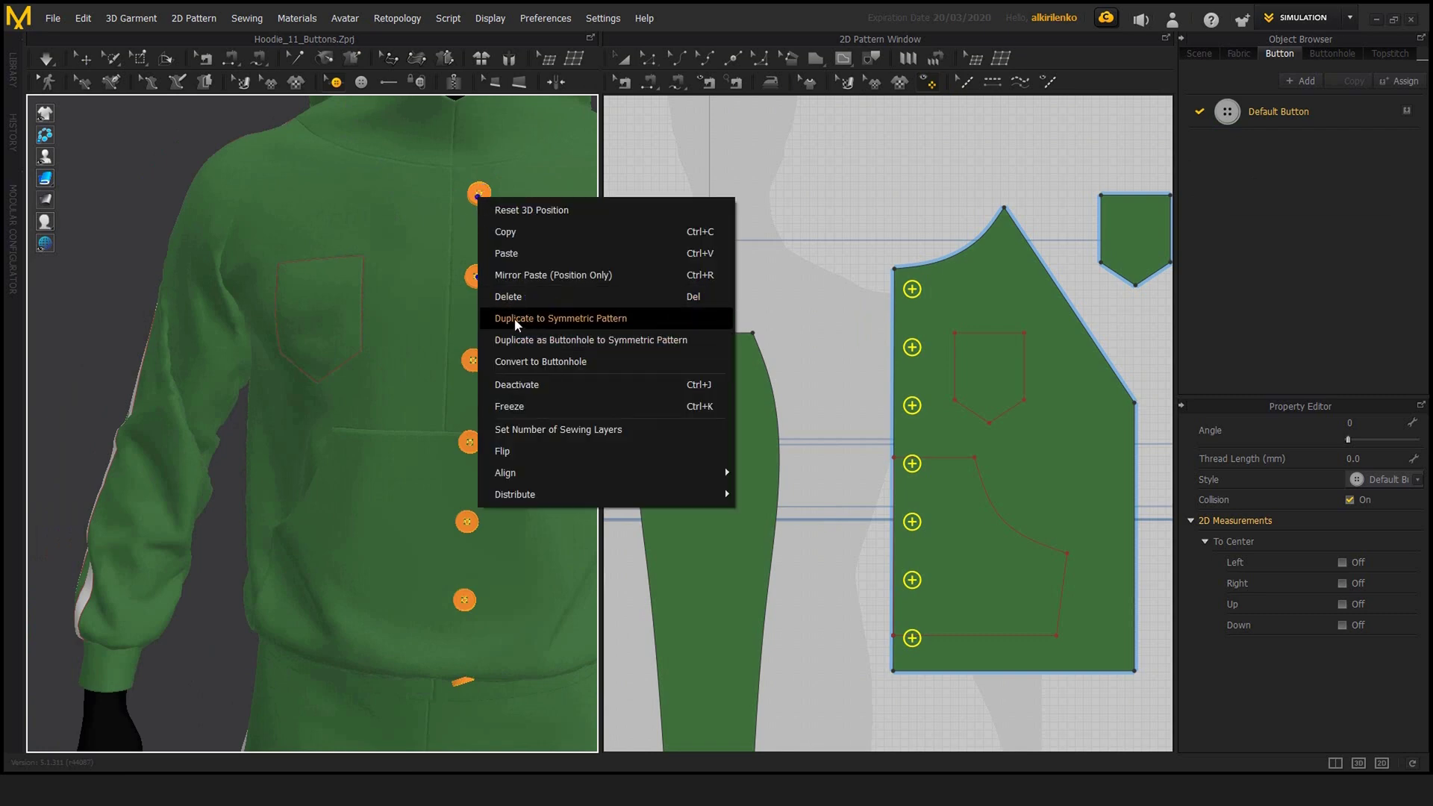
left_click(572, 322)
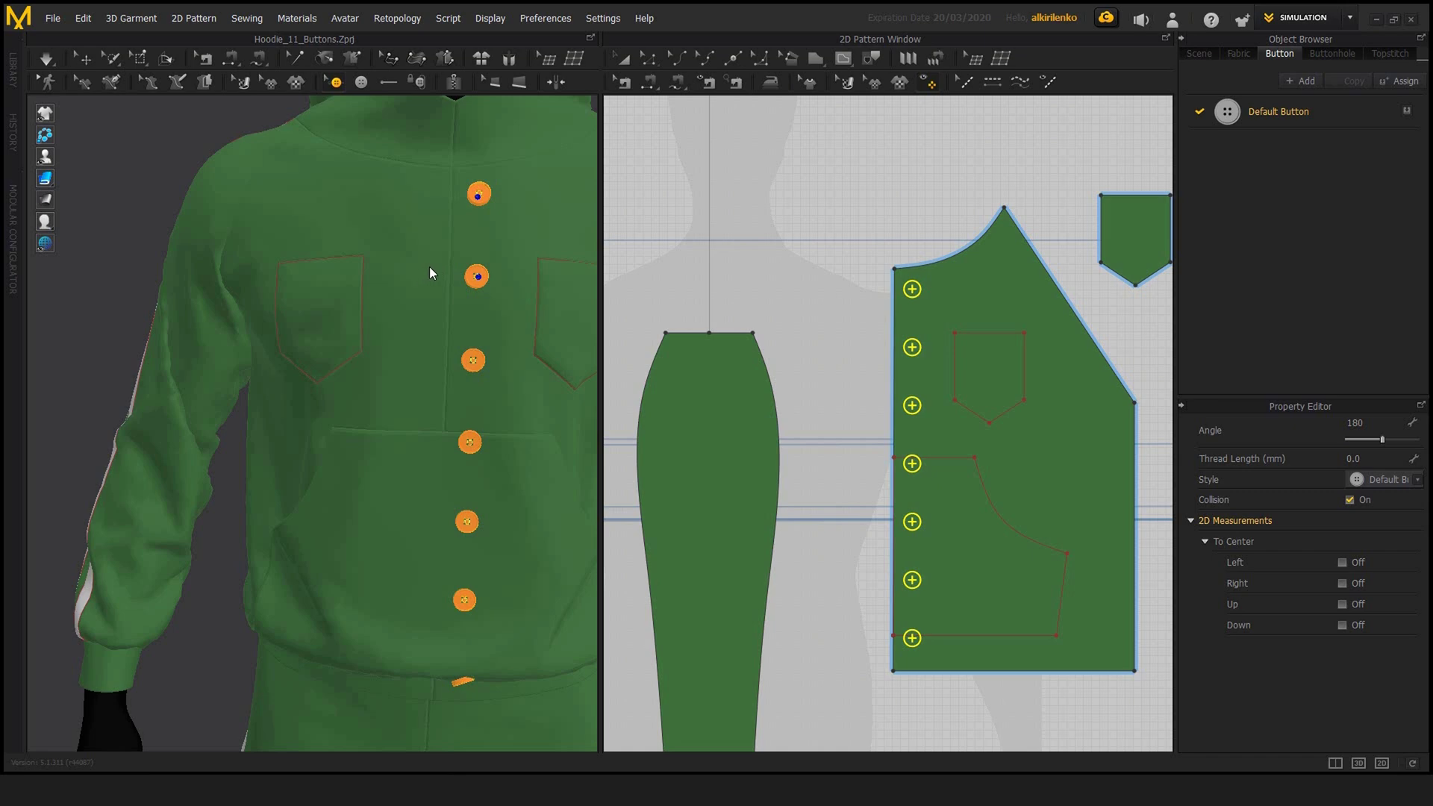
left_click(413, 247)
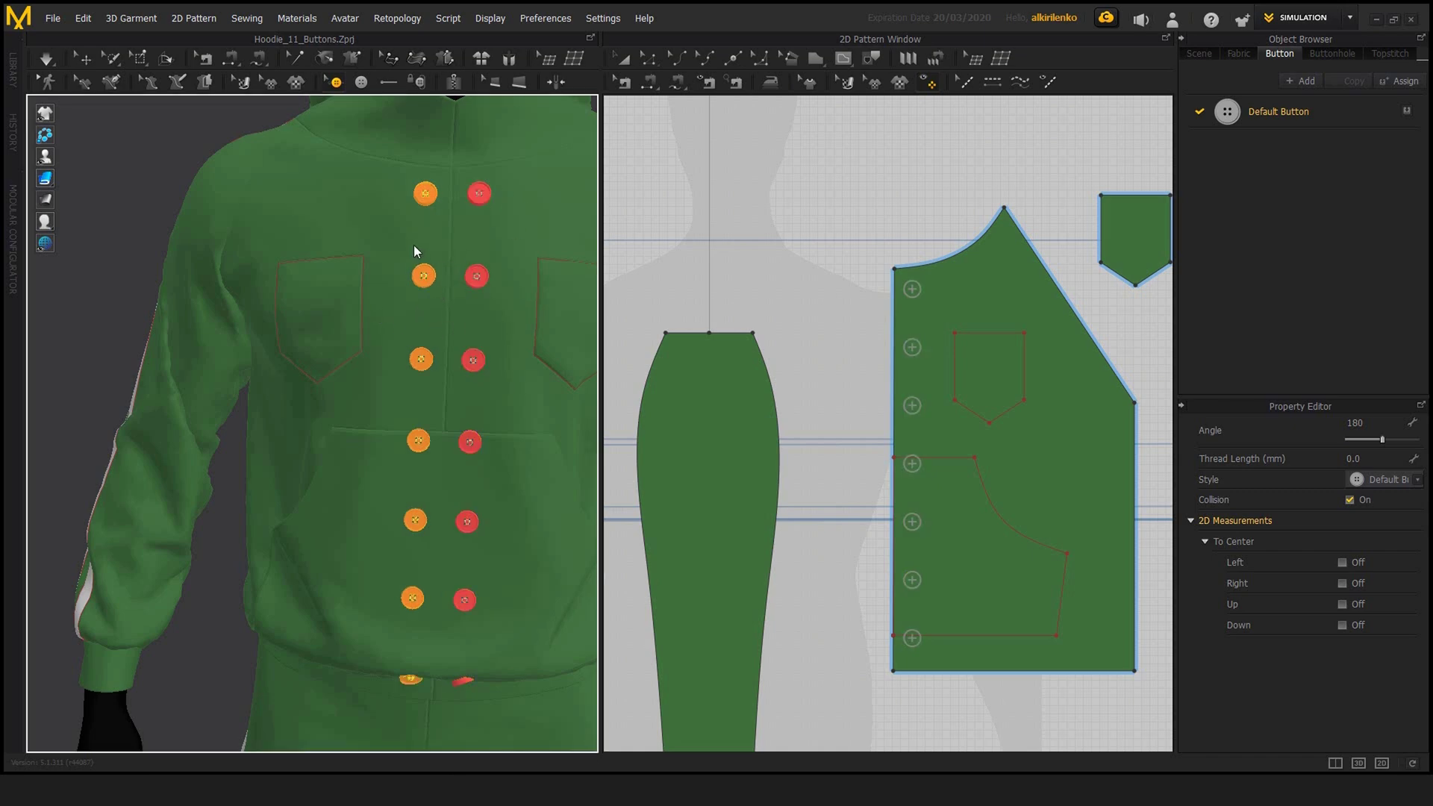
scroll(518, 242, "down", 5)
left_click(518, 195)
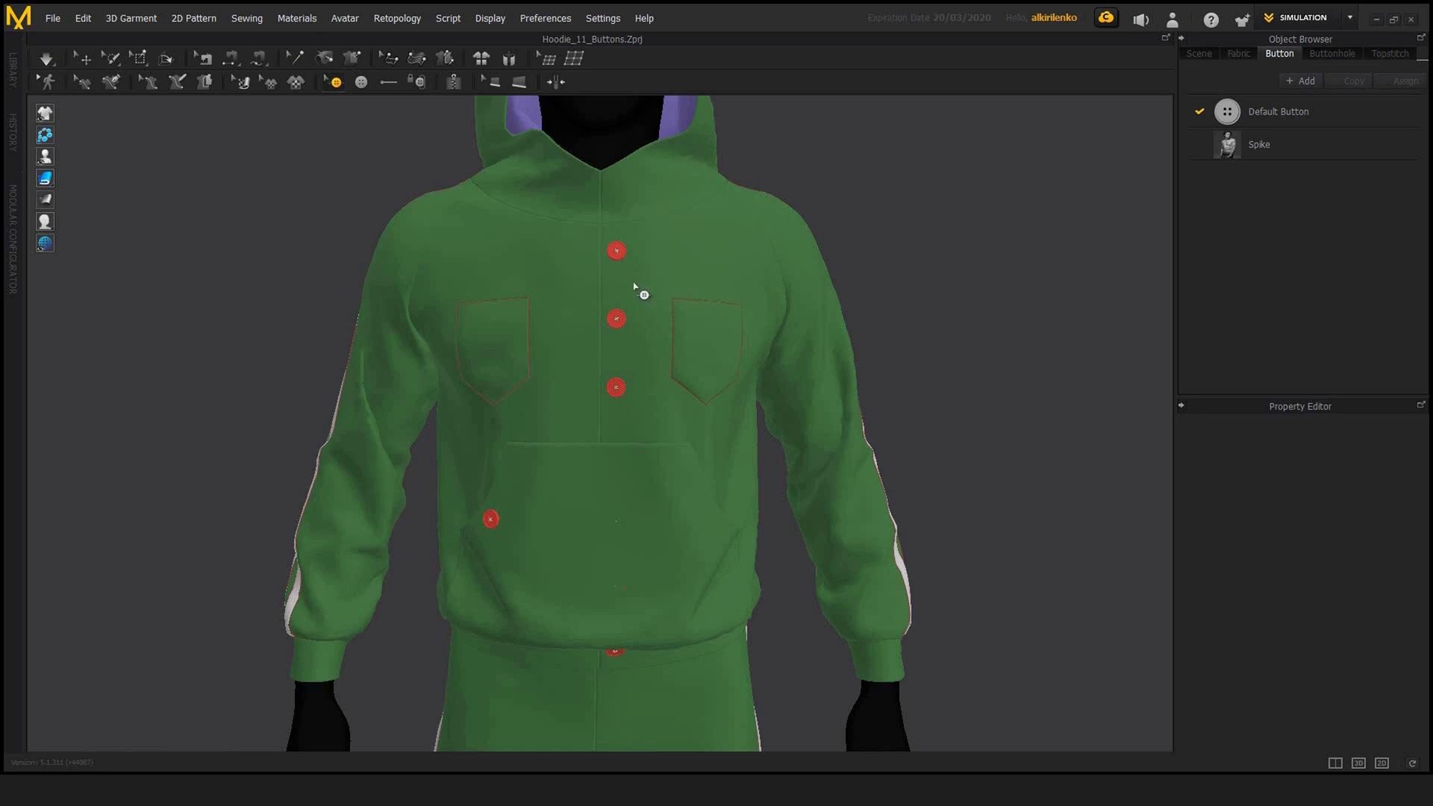
- Duplicate the top three centre-front buttons as buttonholes to the symmetric pattern on the opposite side
left_click(617, 251)
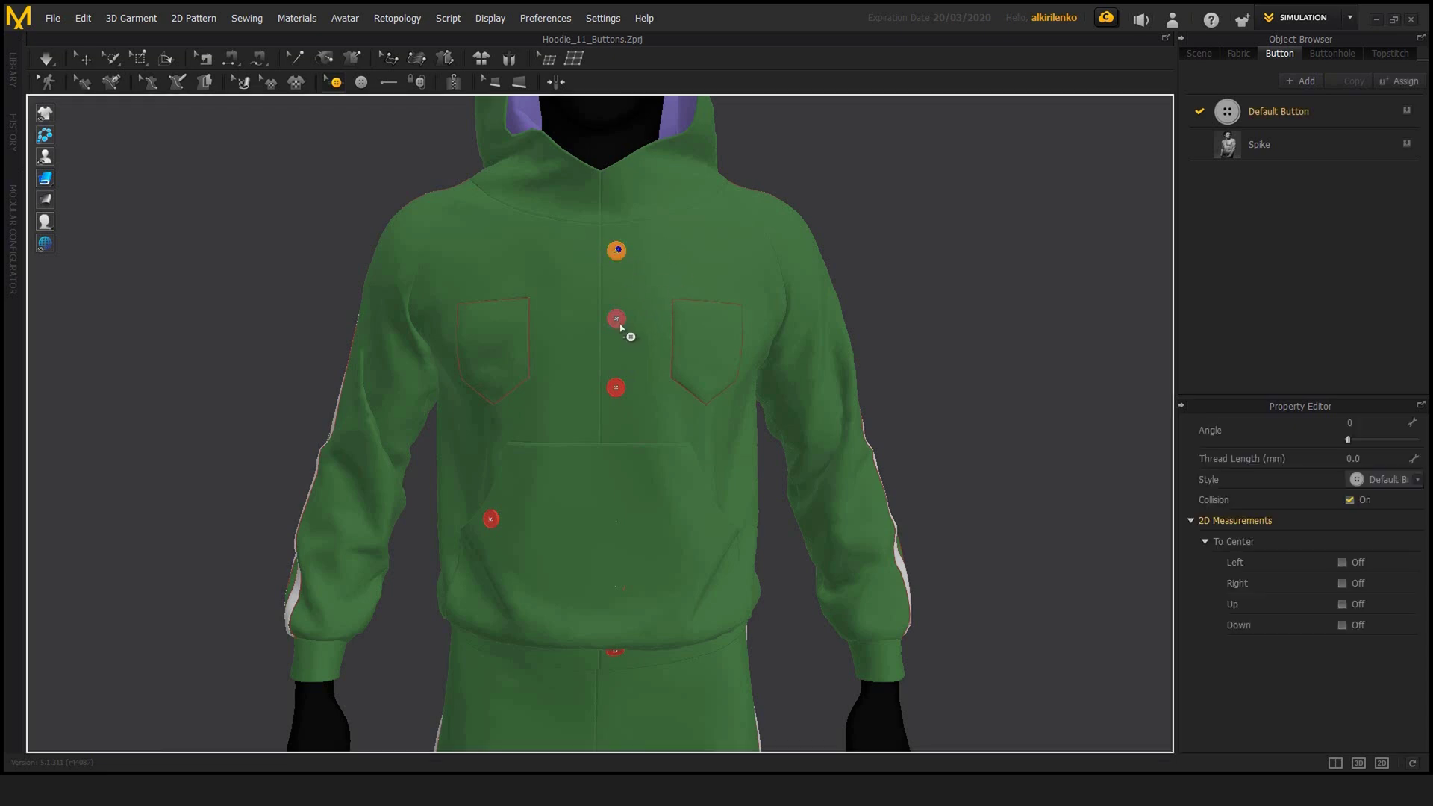
middle_click_drag(918, 246, 943, 234)
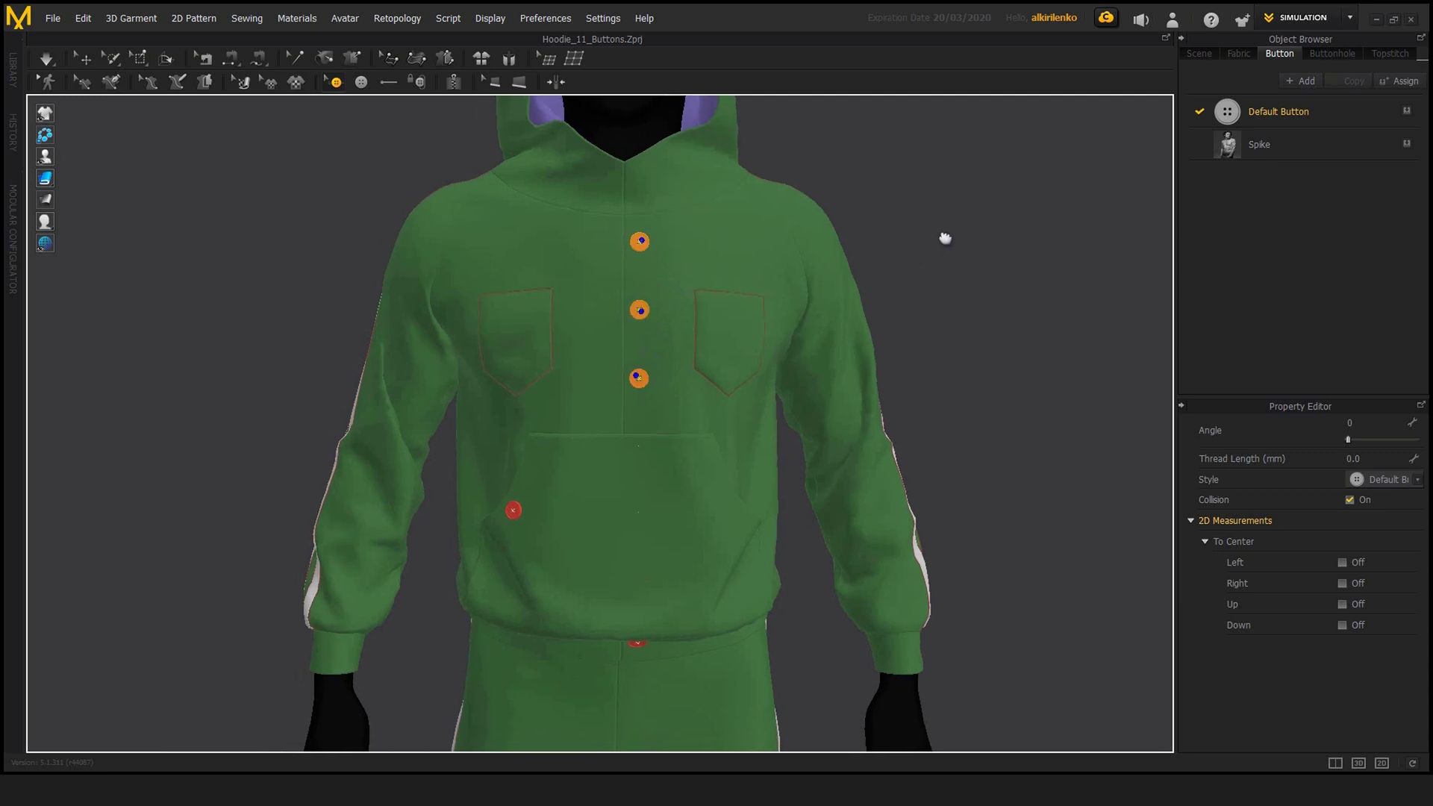
right_click(640, 314)
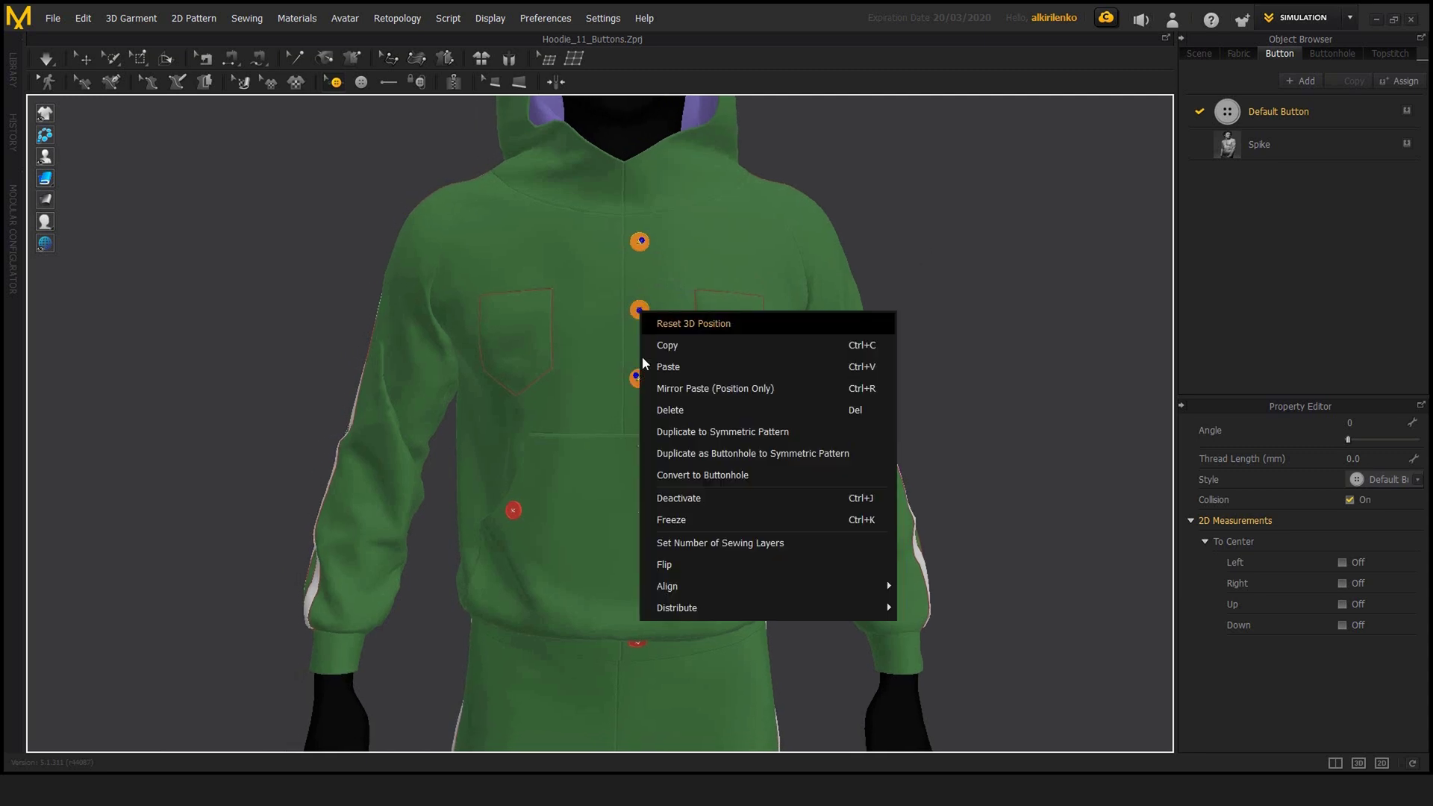
left_click(715, 454)
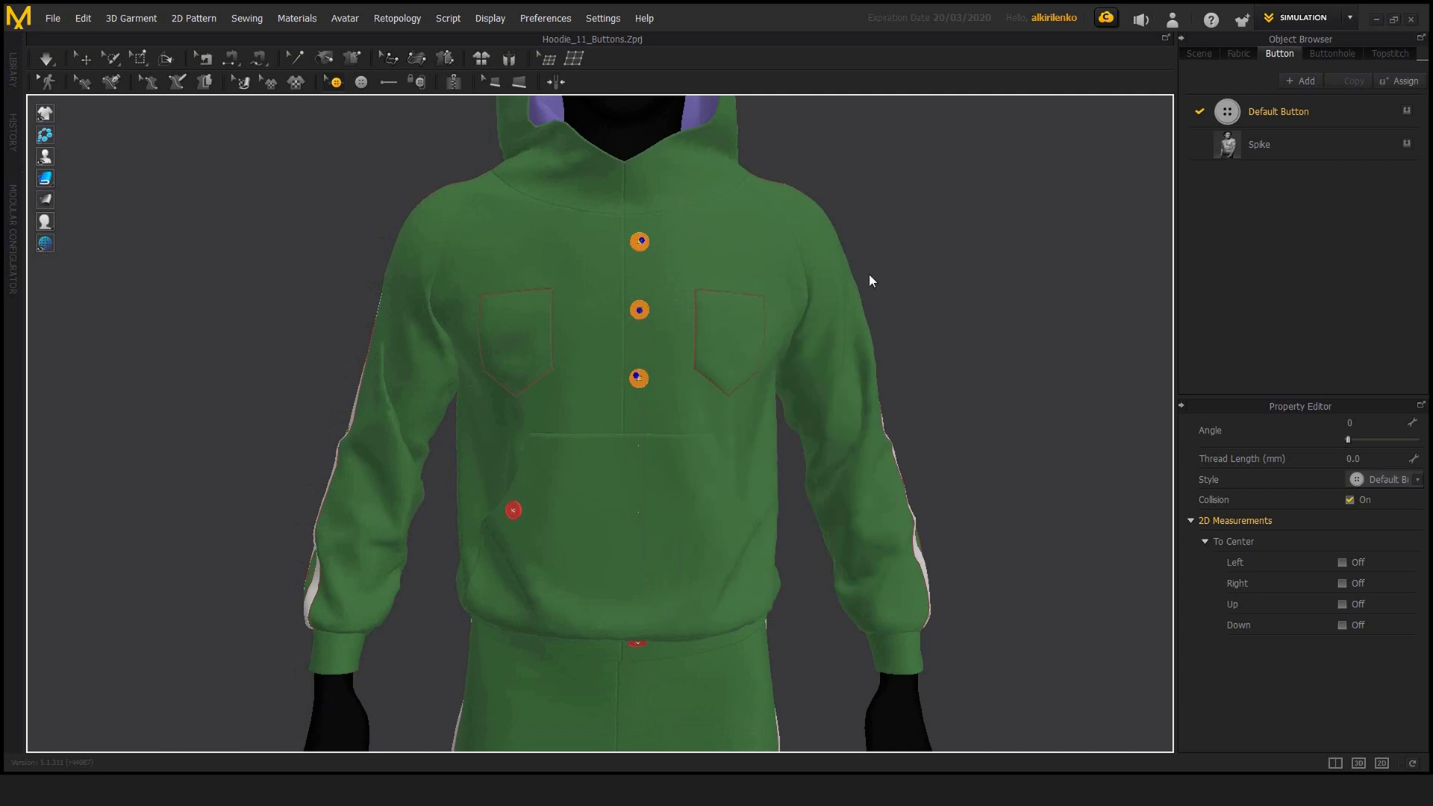
right_click_drag(649, 345, 617, 291)
scroll(637, 342, "up", 5)
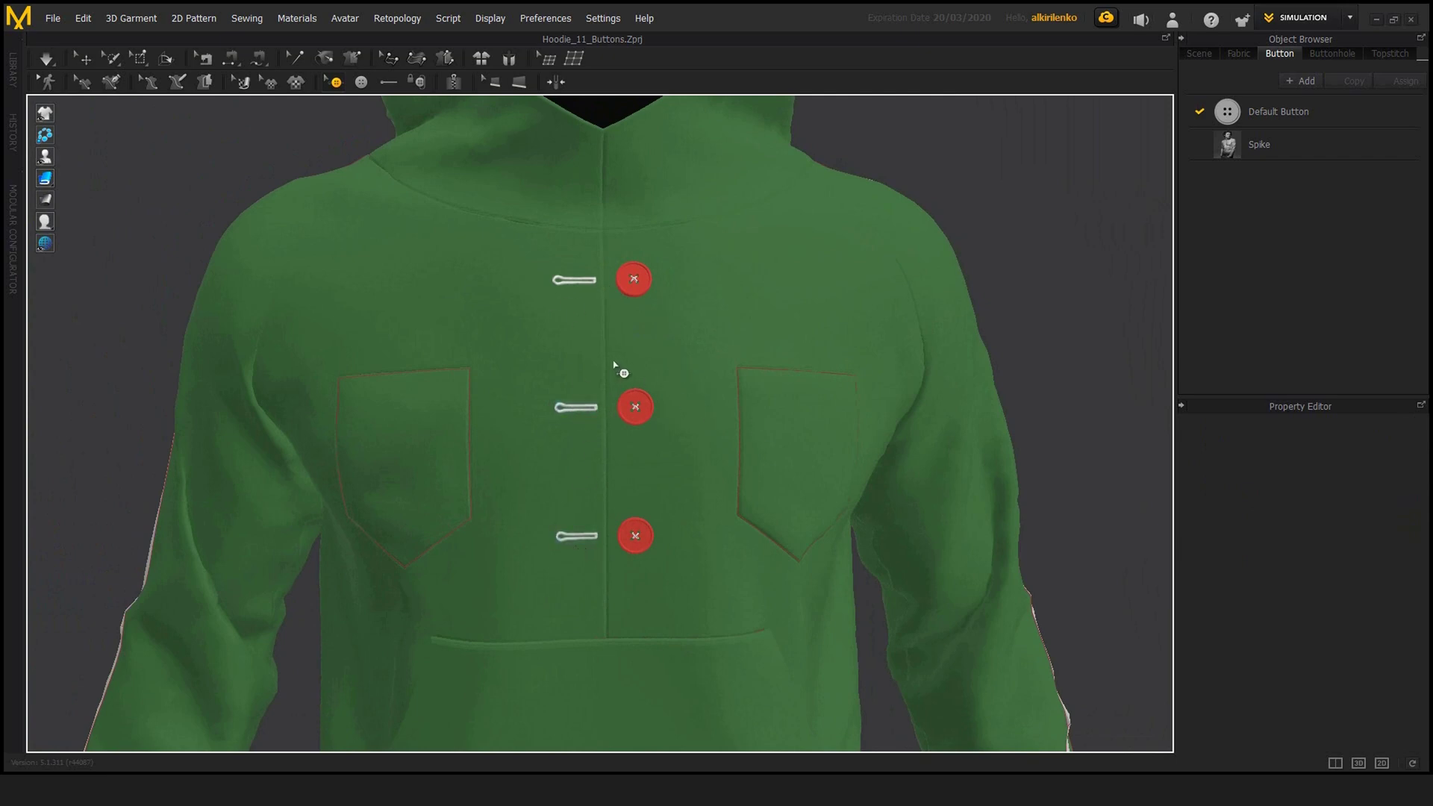
- Select the topmost buttonhole and its matching button, and review the button's available editing options
left_click(574, 281)
left_click(635, 280)
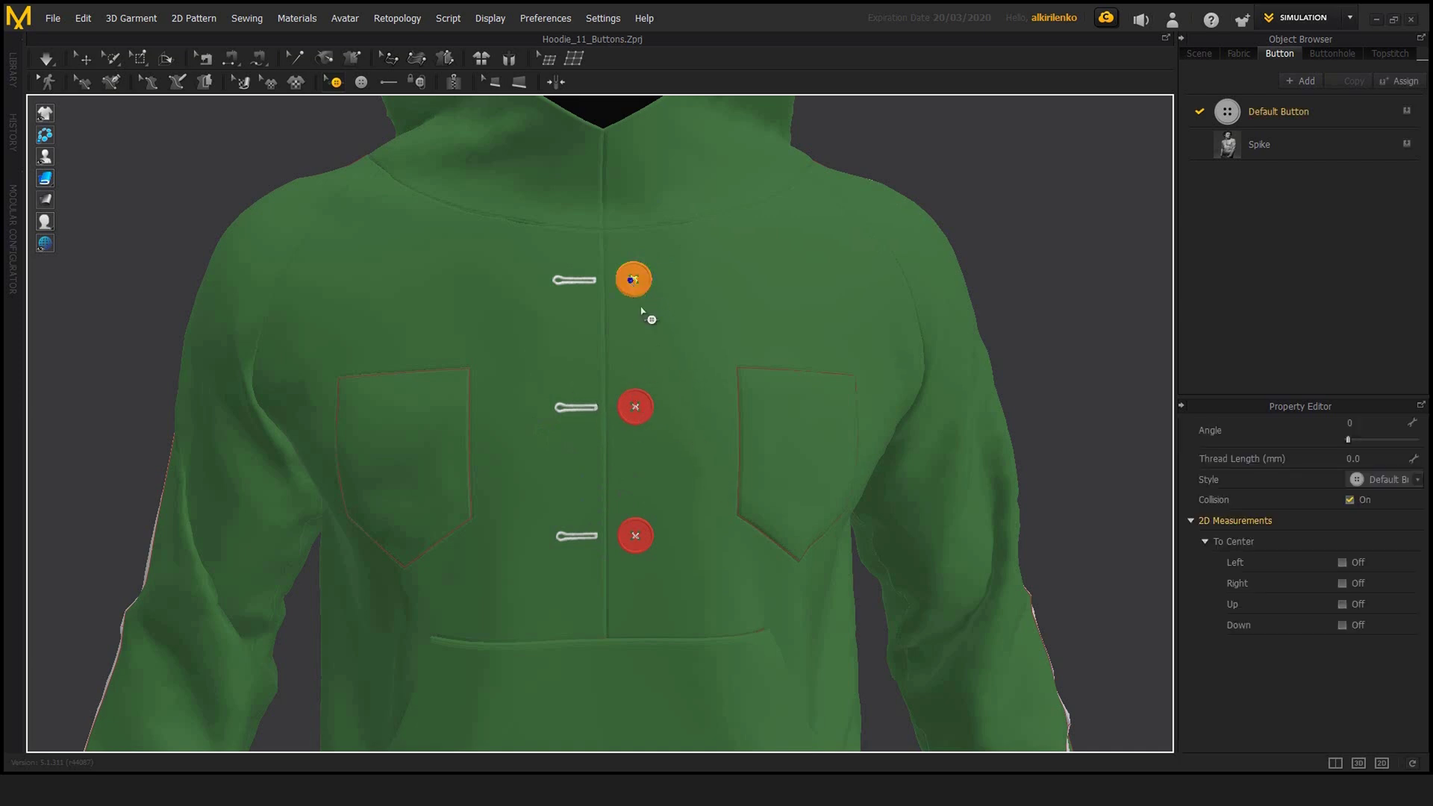
right_click(639, 281)
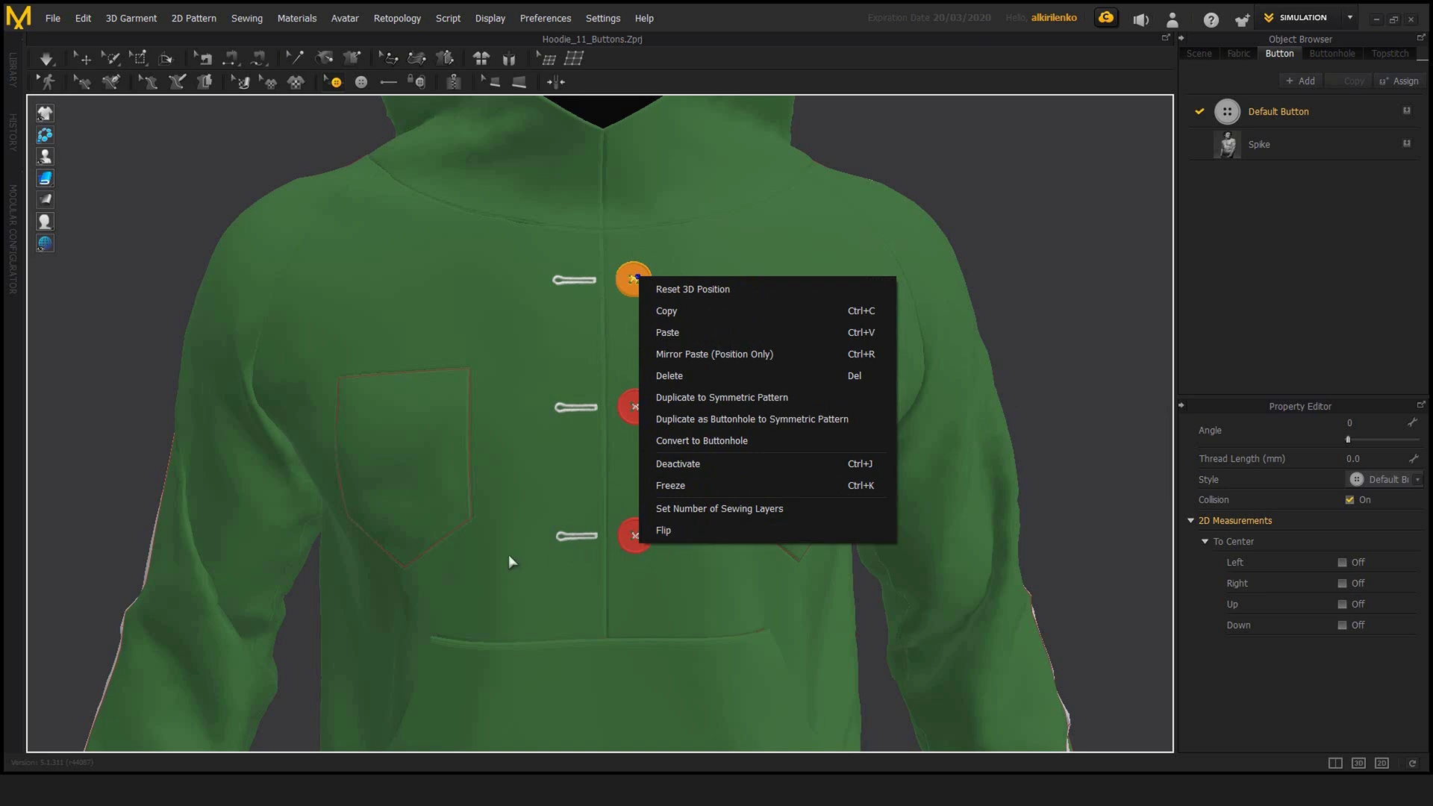
key("Escape")
- Undo the placement of the stray button near the upper edge of the front pocket
middle_click_drag(640, 367, 639, 361)
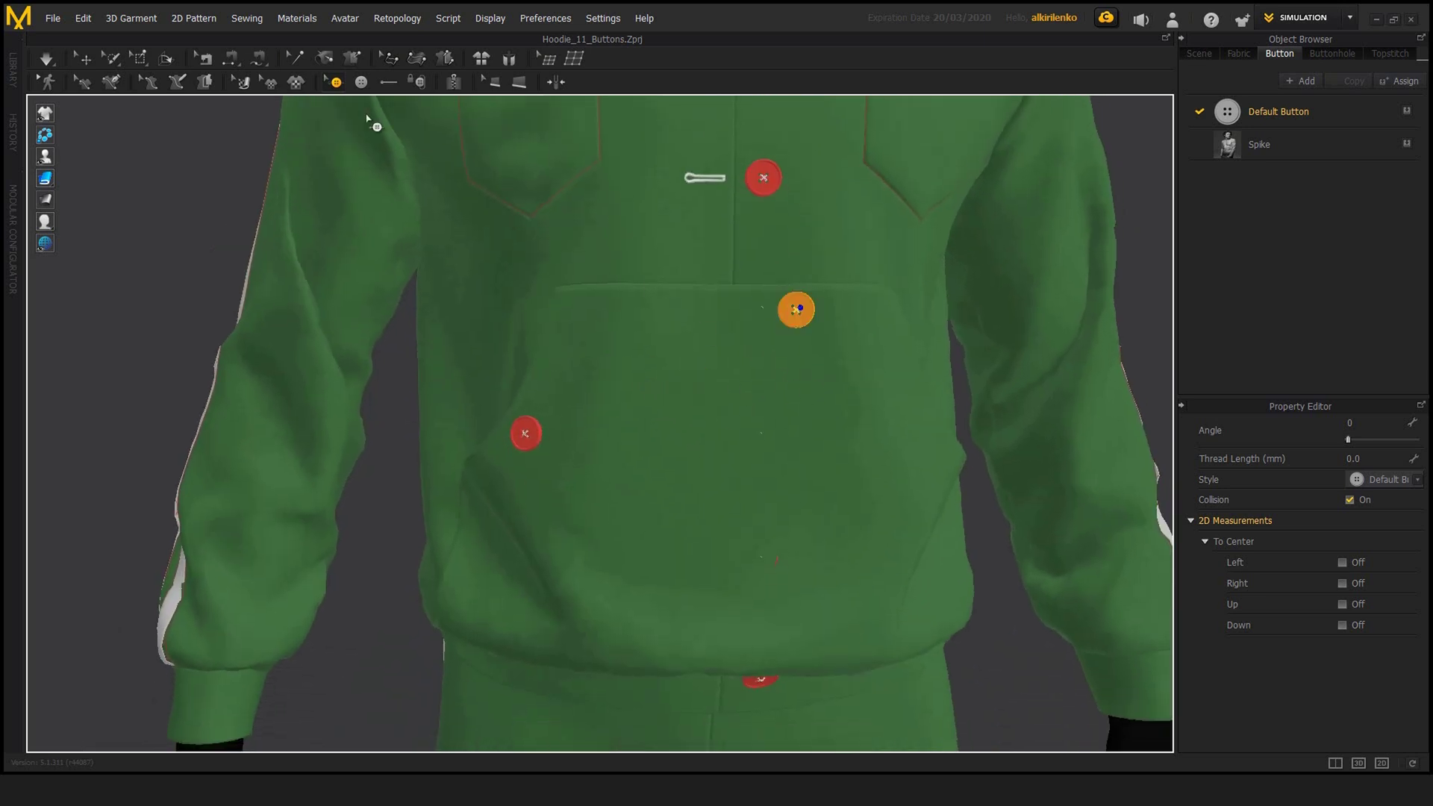
key("q")
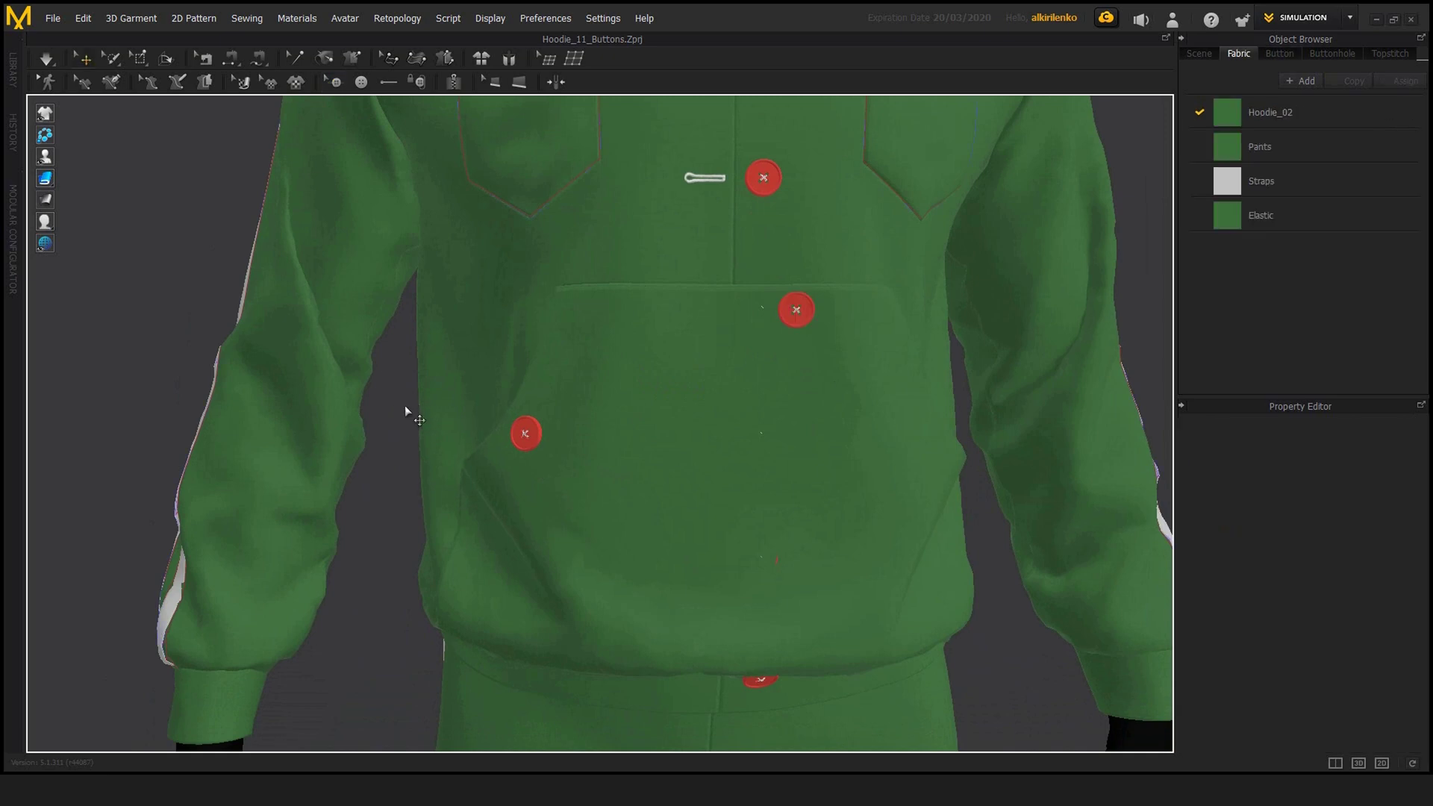
key("ctrl+z")
key("ctrl+z")
- Flip the single button beside the front pocket's curved opening and check its orientation on the fabric
left_click(525, 435)
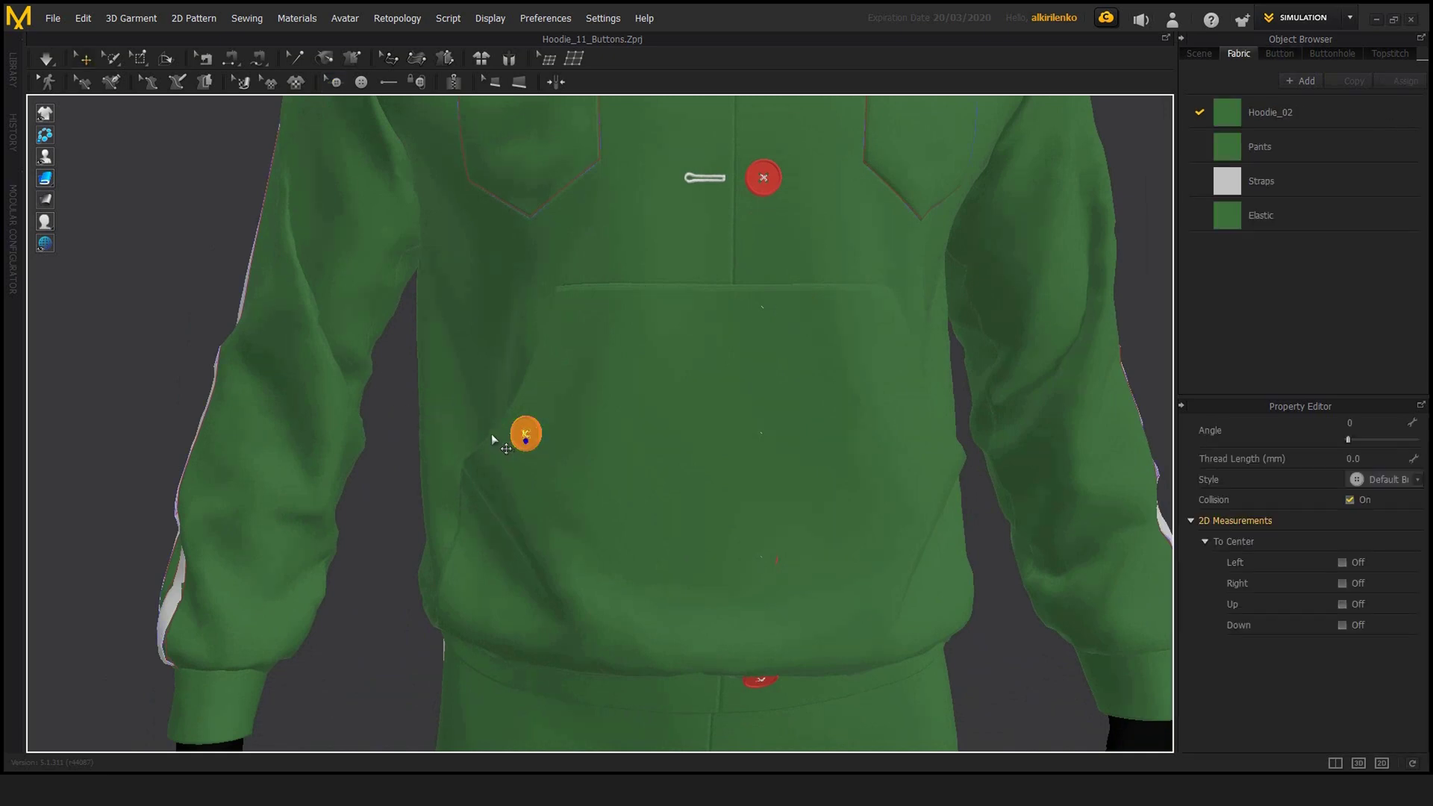
middle_click_drag(491, 432, 504, 372)
right_click_drag(504, 372, 569, 392)
scroll(560, 385, "up", 5)
scroll(601, 423, "up", 3)
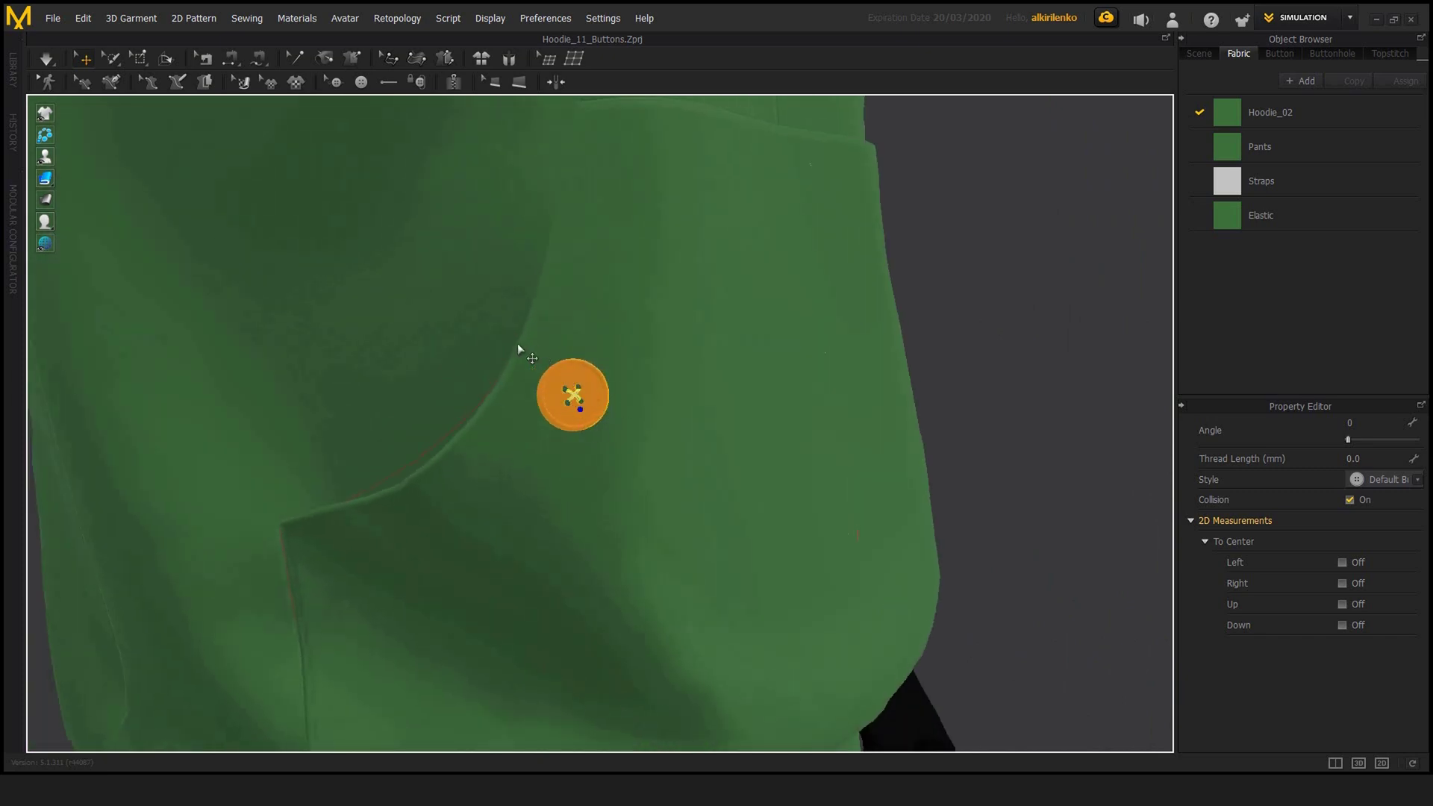
mouse_move(588, 404)
right_mouse_down()
mouse_move(527, 435)
mouse_move(567, 444)
mouse_move(585, 398)
right_mouse_up()
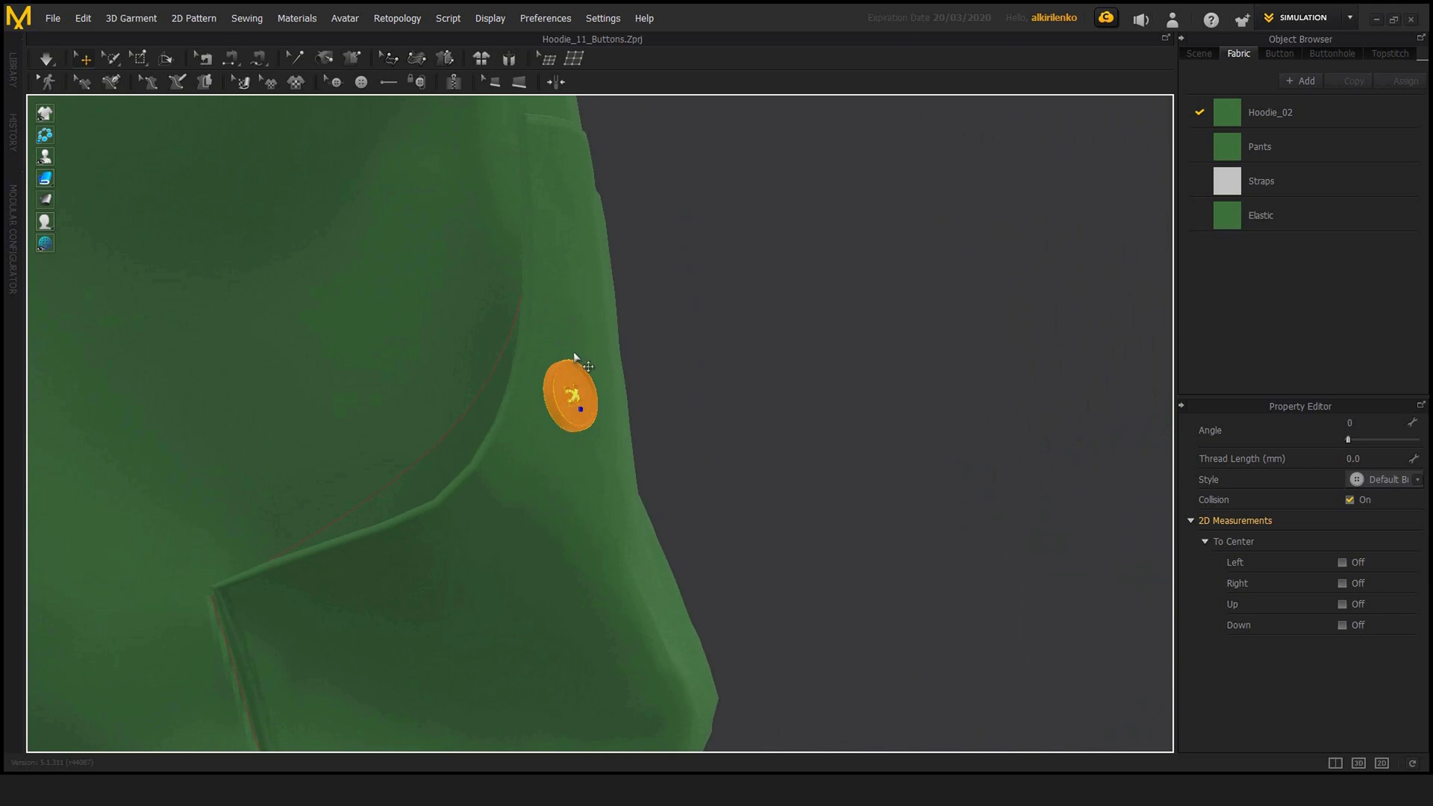
right_click(571, 403)
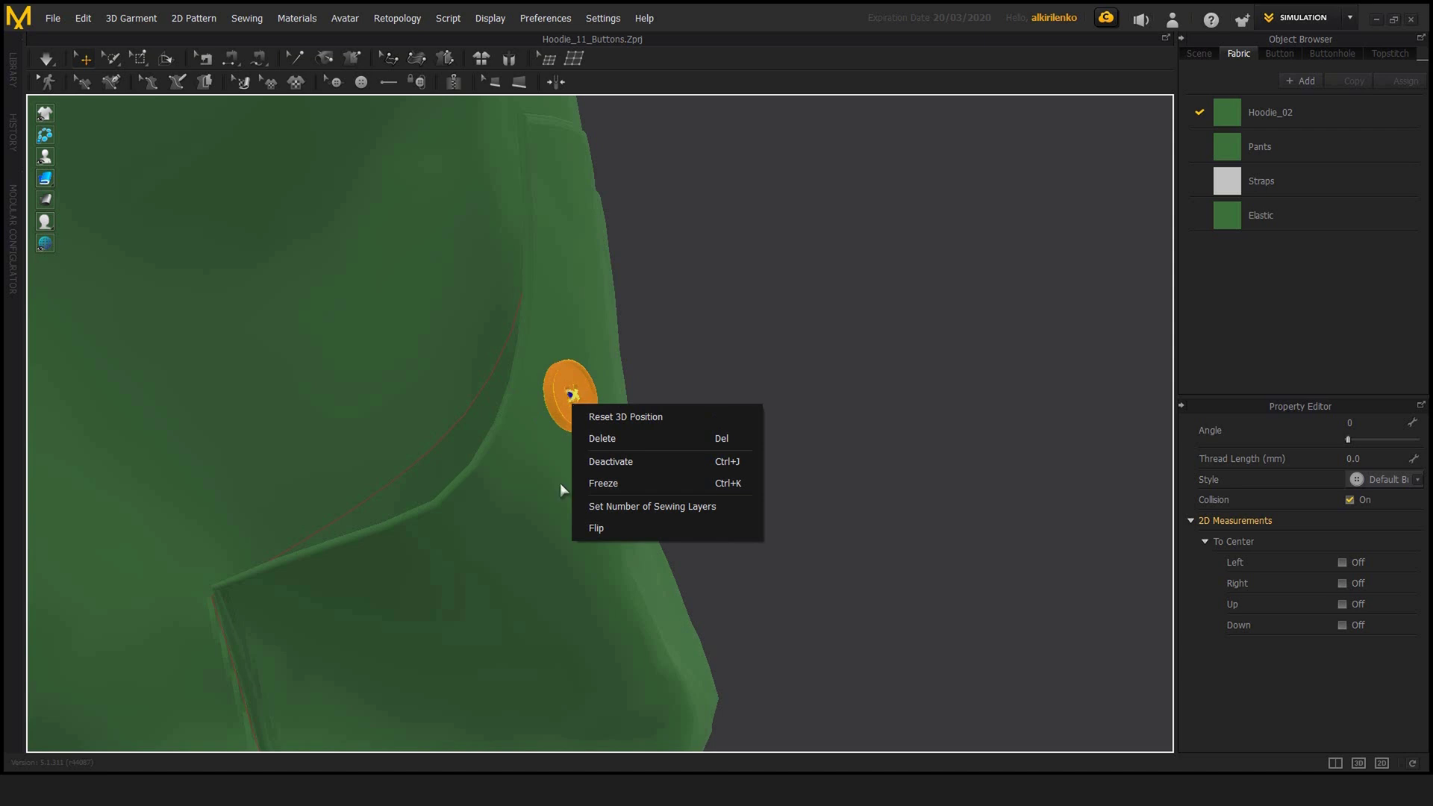
left_click(594, 530)
right_click_drag(594, 530, 553, 373)
left_click_drag(613, 391, 622, 391)
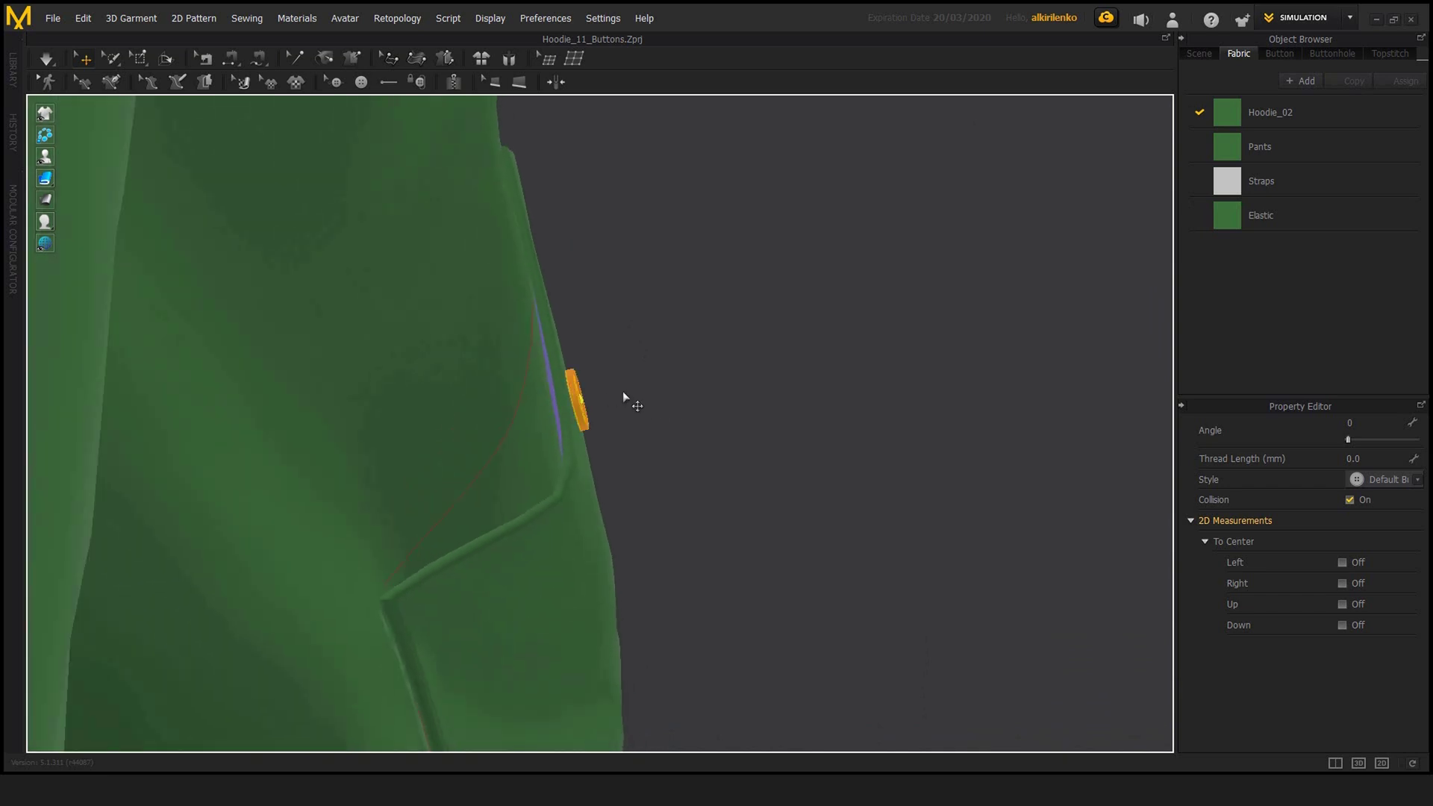
right_click_drag(688, 386, 578, 395)
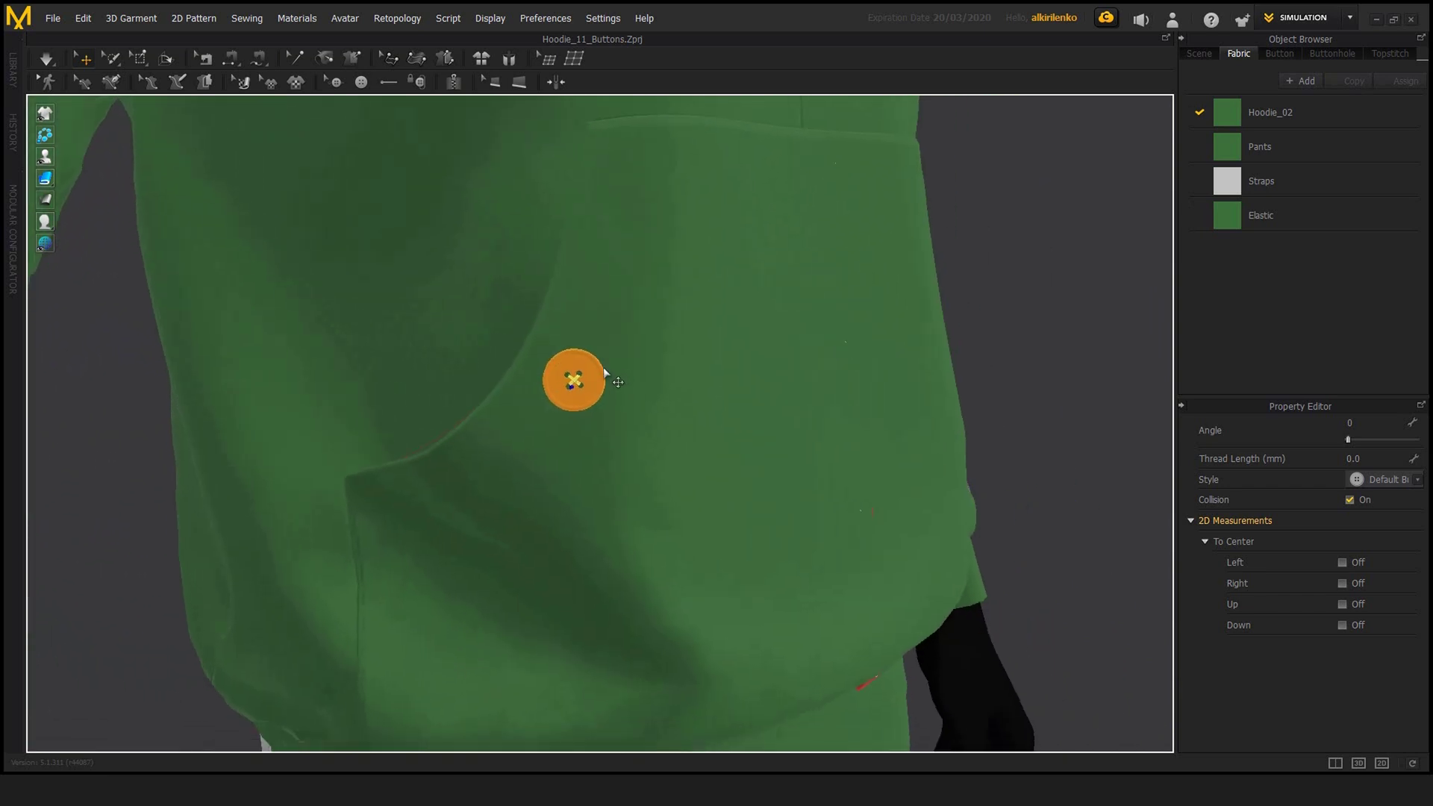
right_click_drag(669, 388, 572, 380)
right_click(574, 382)
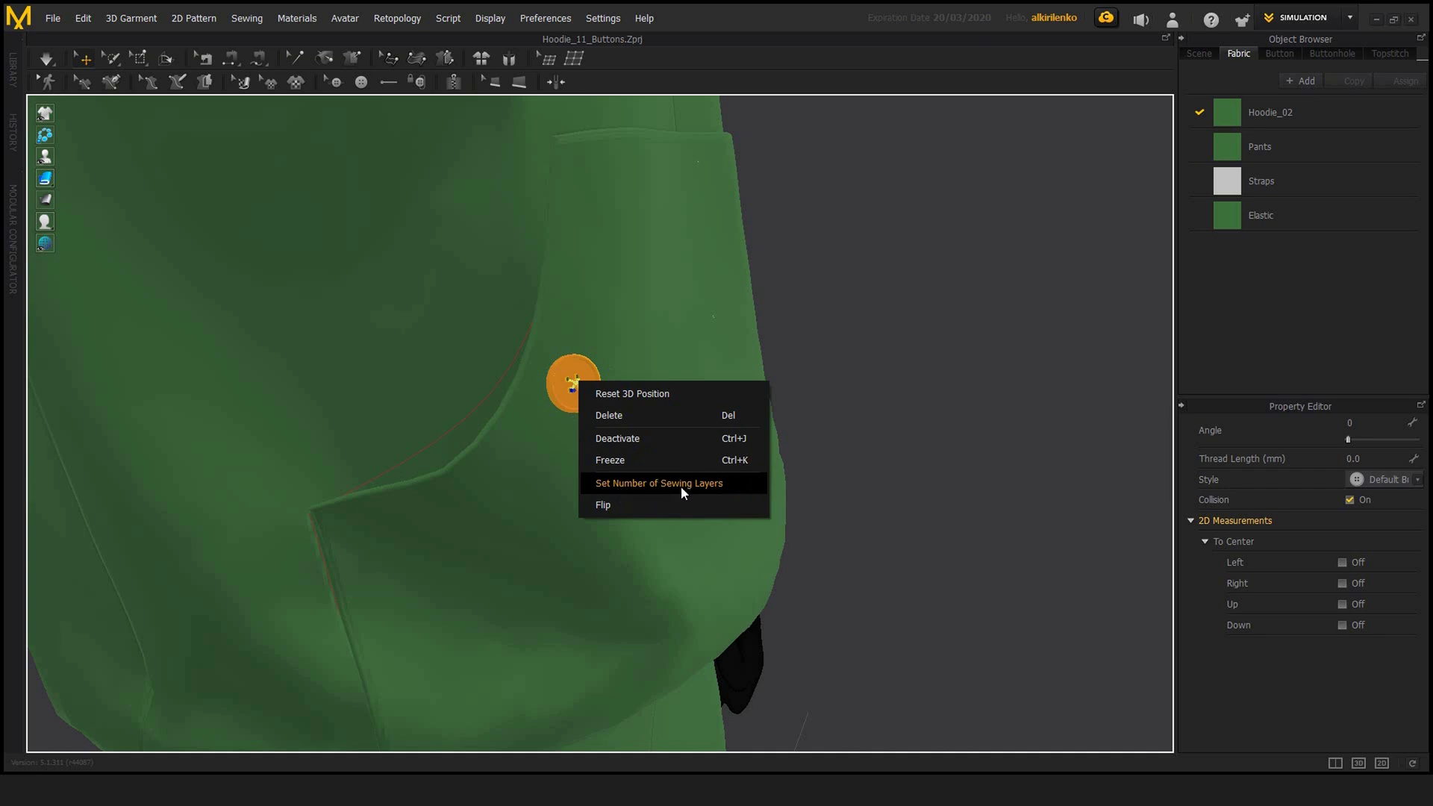
left_click(826, 400)
right_click_drag(825, 401, 616, 409)
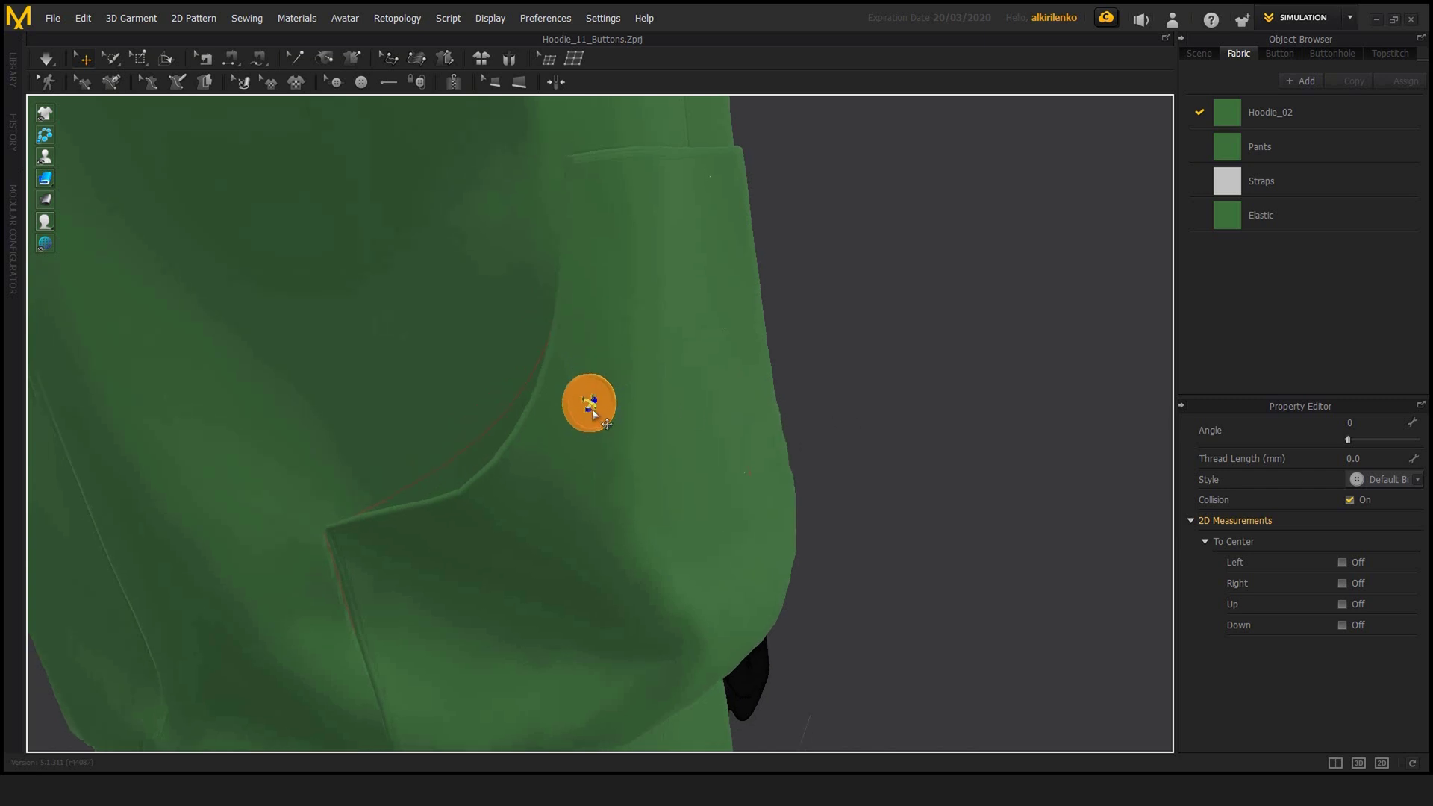
right_click(592, 417)
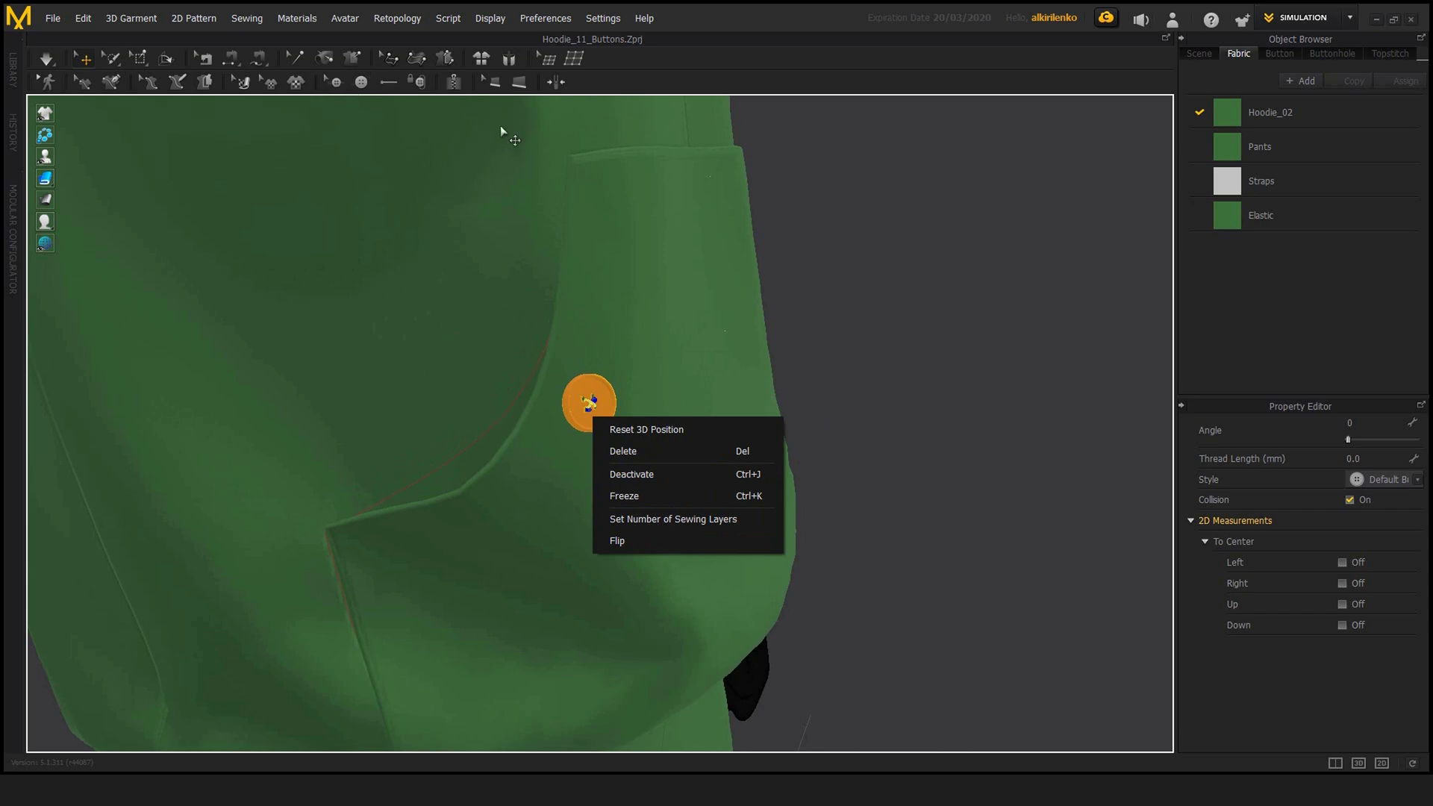
left_click(87, 69)
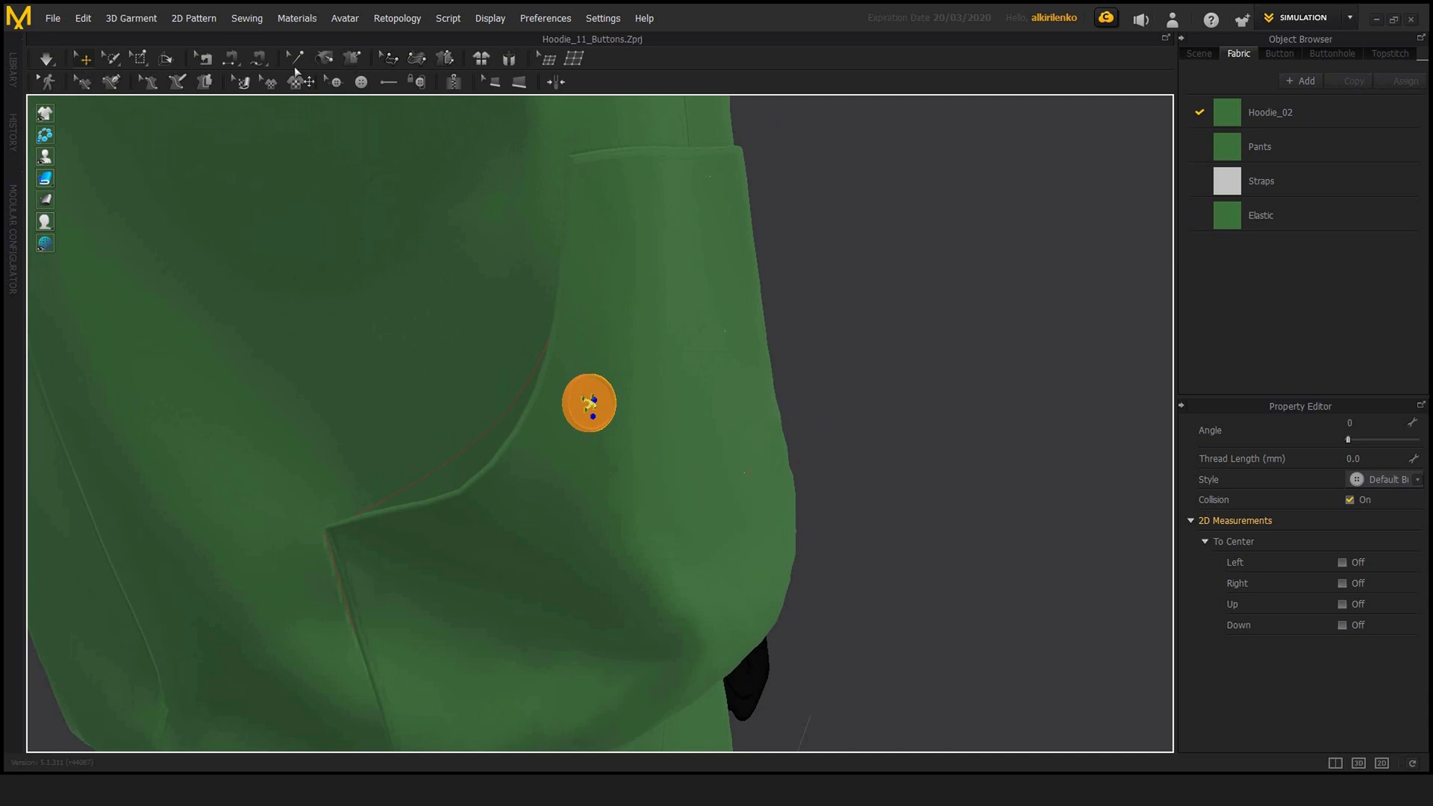
- Open the Set Number of Sewing Layers dialog for the pocket button, inspect it and dismiss it
left_click(613, 411)
right_click(614, 412)
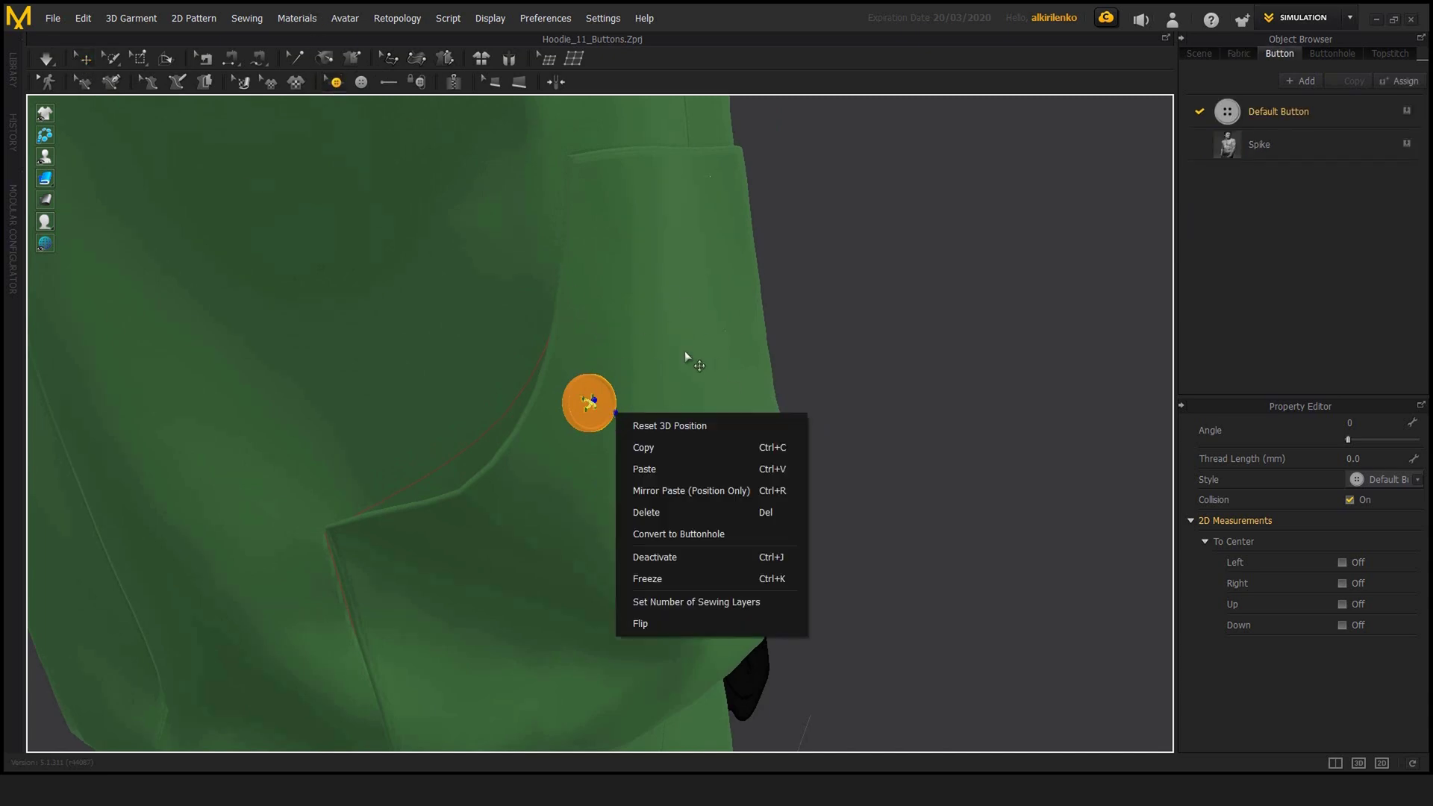
left_click(588, 403)
right_click(589, 403)
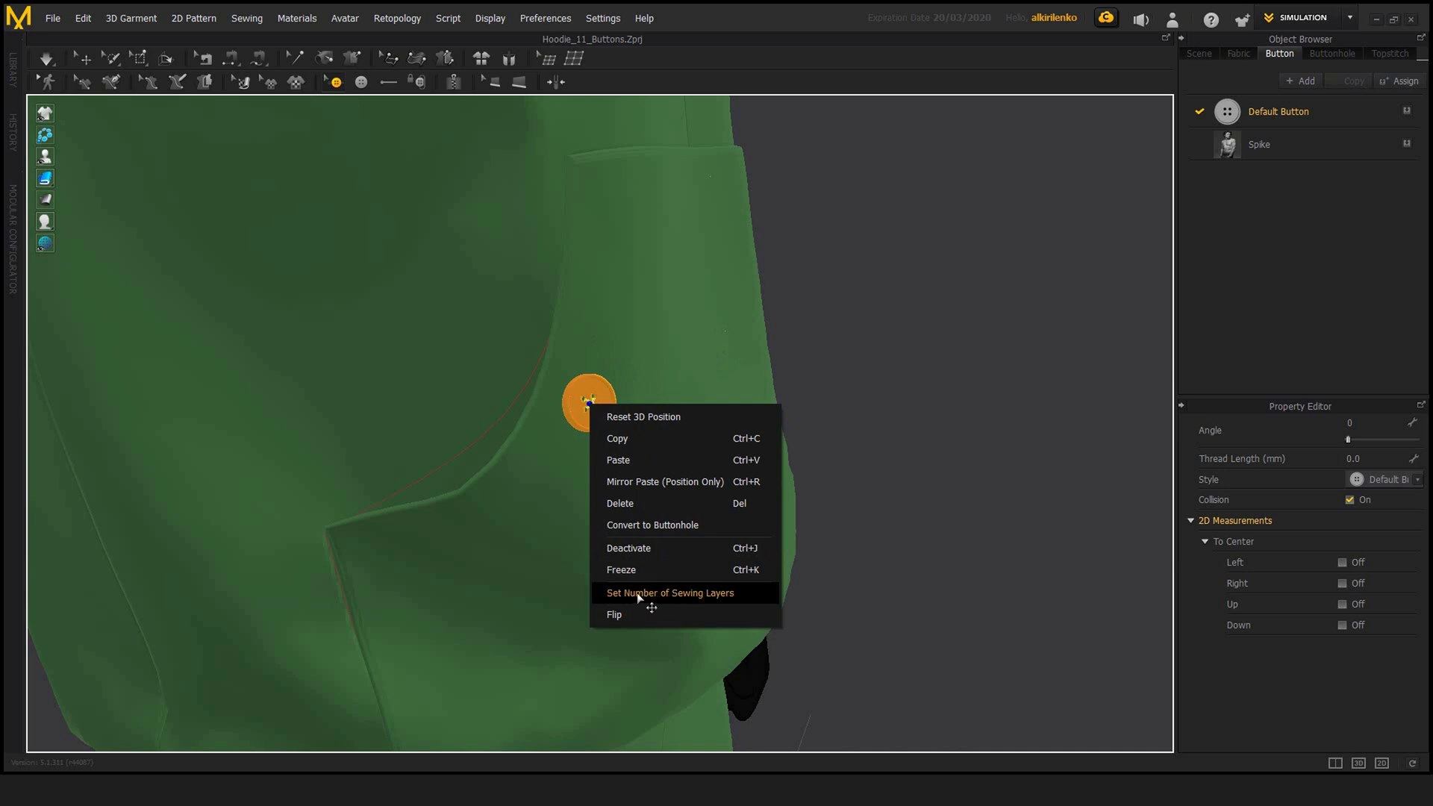
left_click(644, 592)
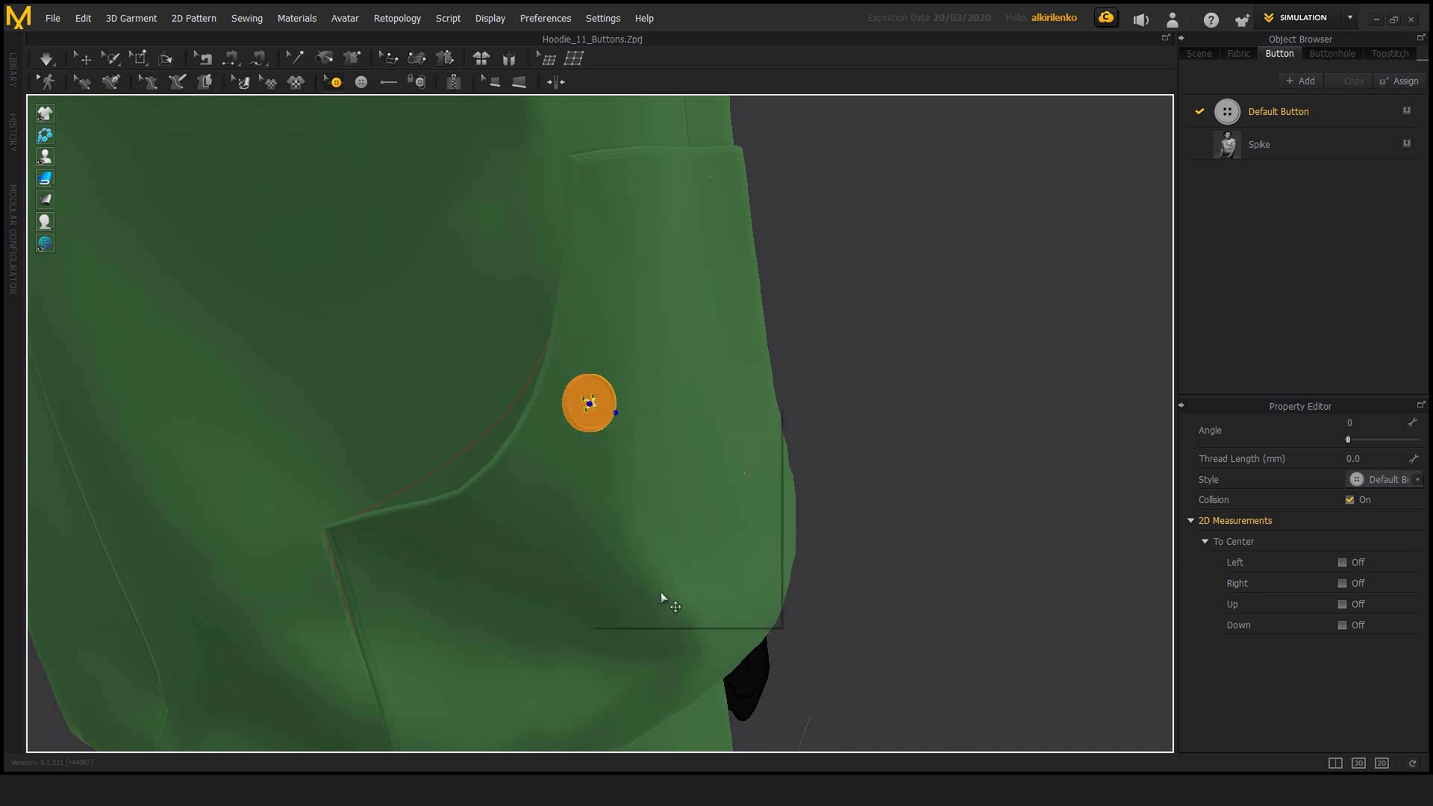
left_click_drag(701, 329, 783, 375)
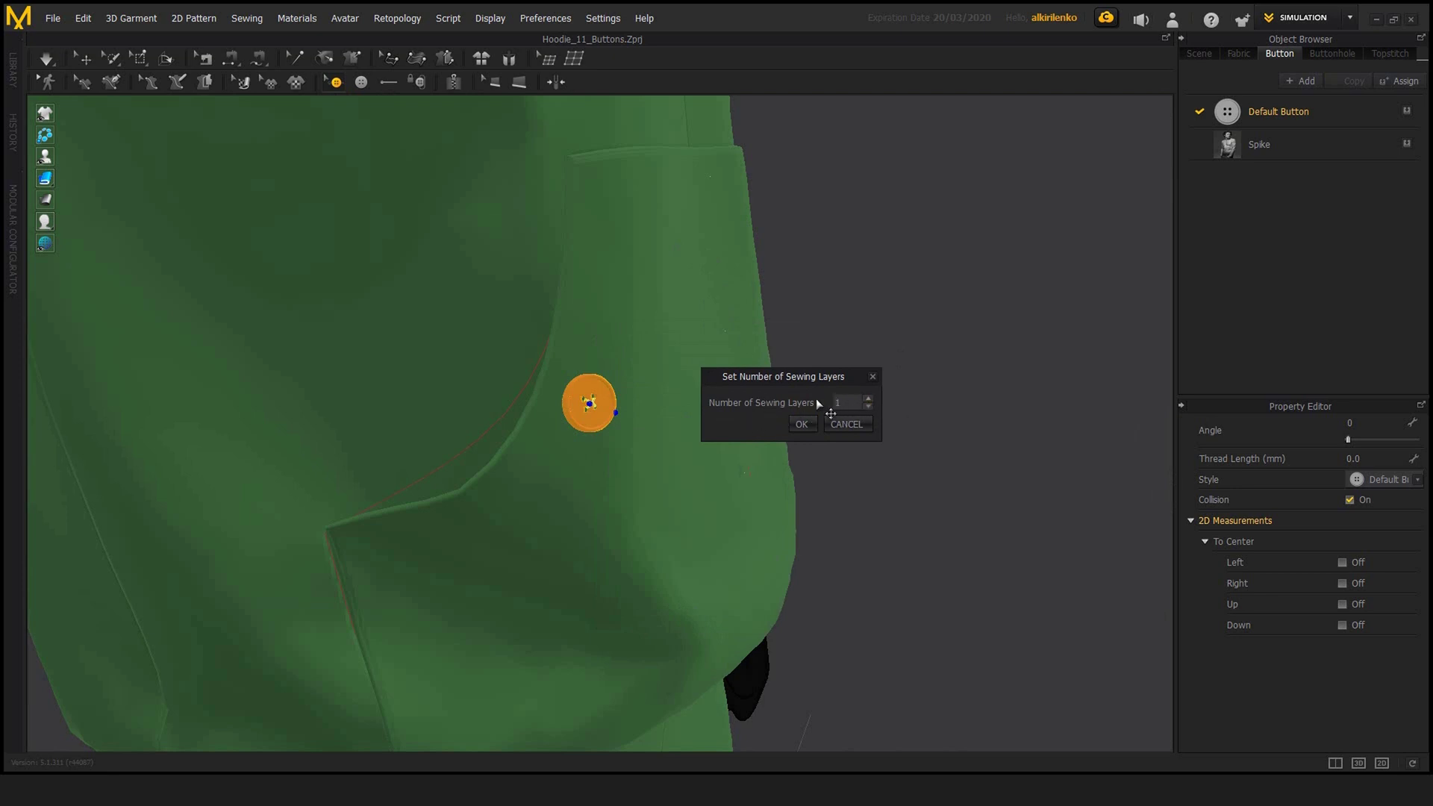
left_click(872, 376)
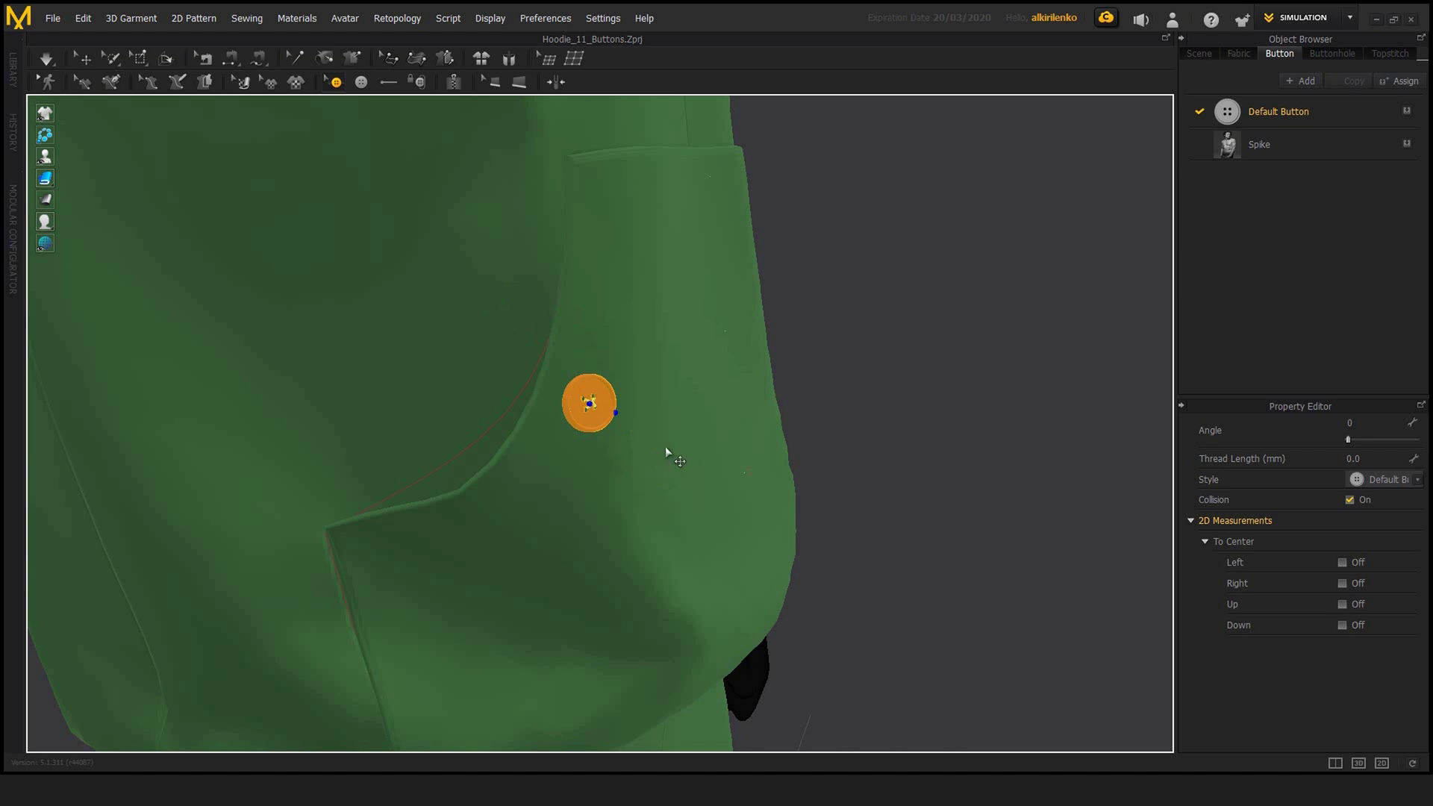
- Pull the pocket button away from the fabric to examine its stitch line, and return it to its original place
left_click(776, 365)
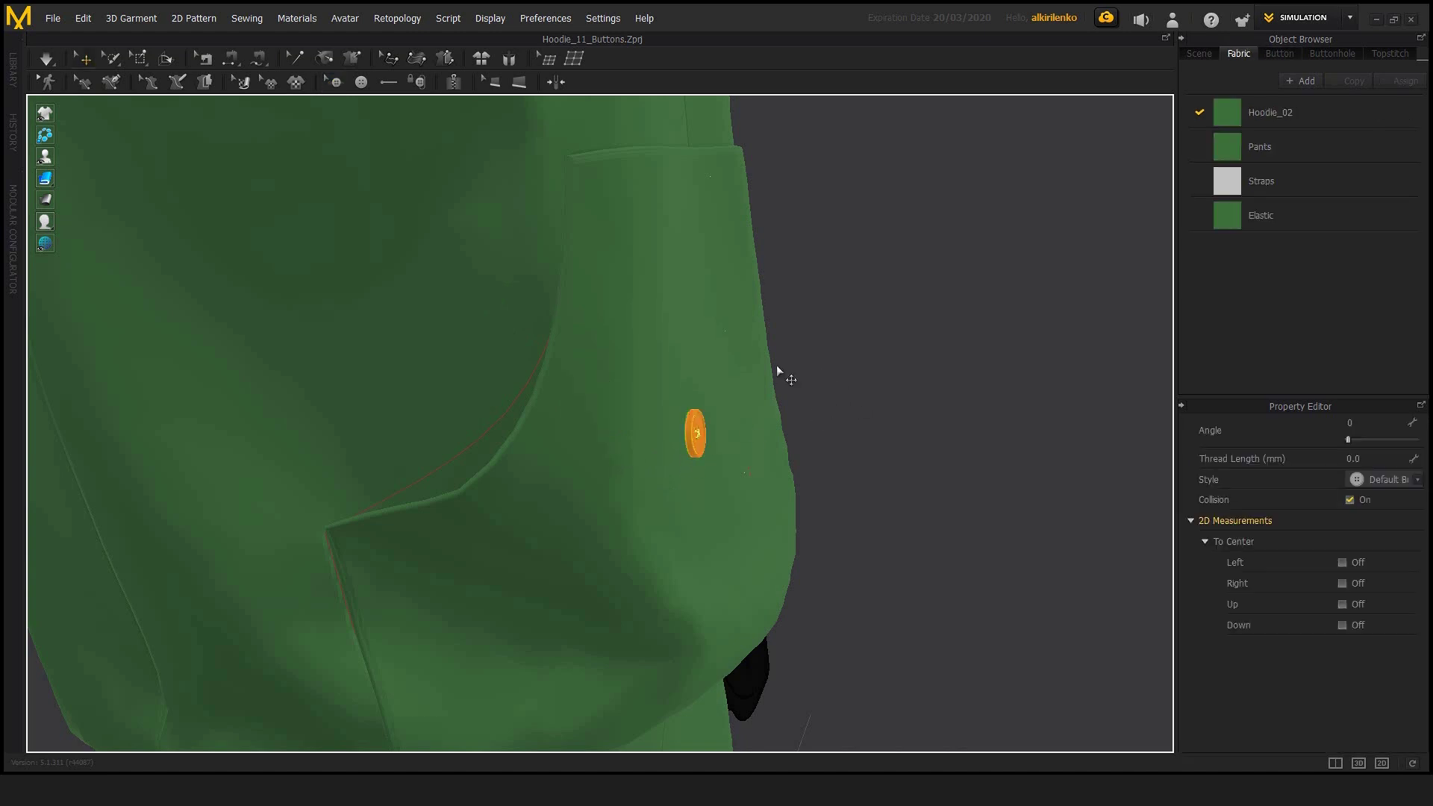
right_click_drag(776, 365, 908, 417)
left_click(948, 342)
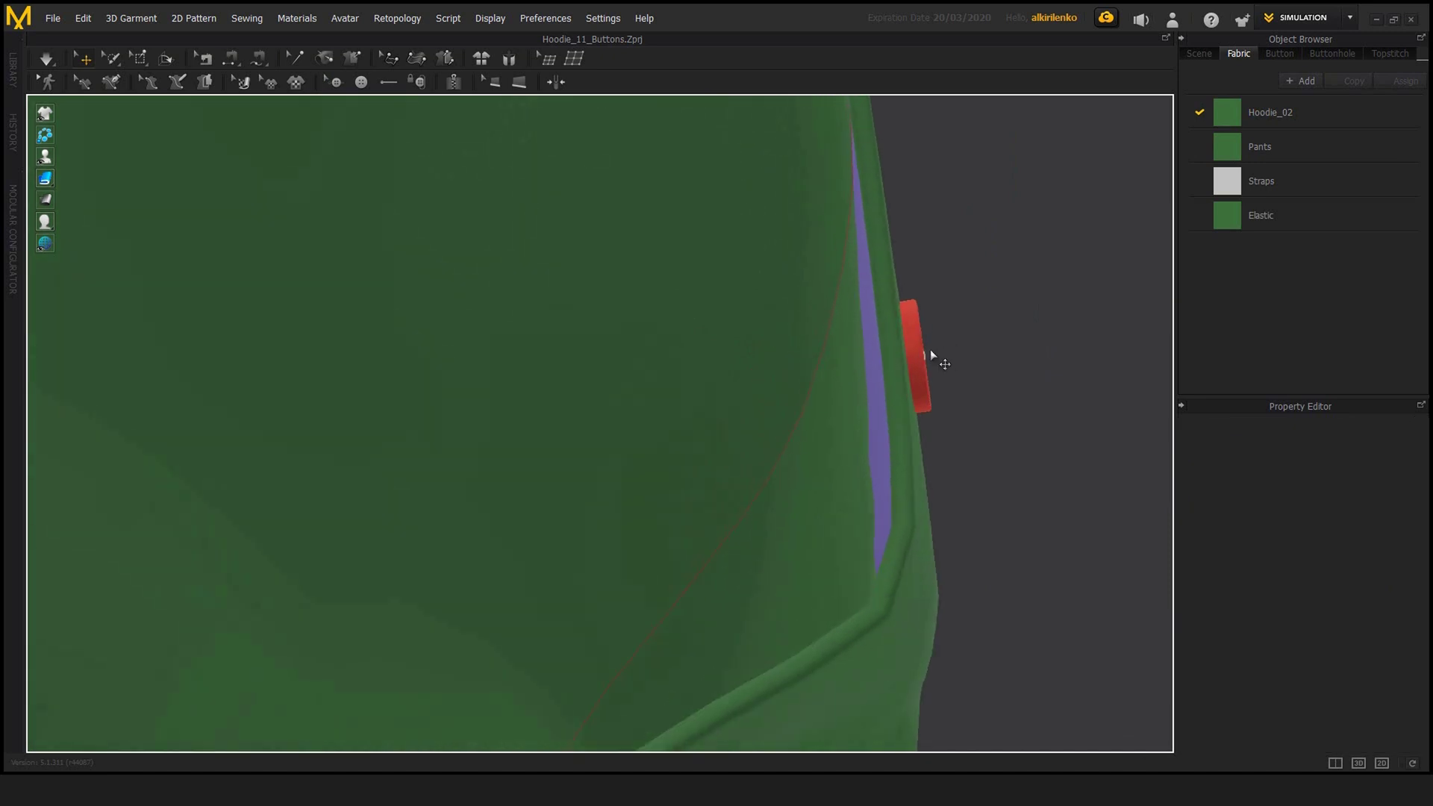
mouse_move(838, 378)
right_mouse_down()
mouse_move(831, 352)
mouse_move(862, 384)
right_mouse_up()
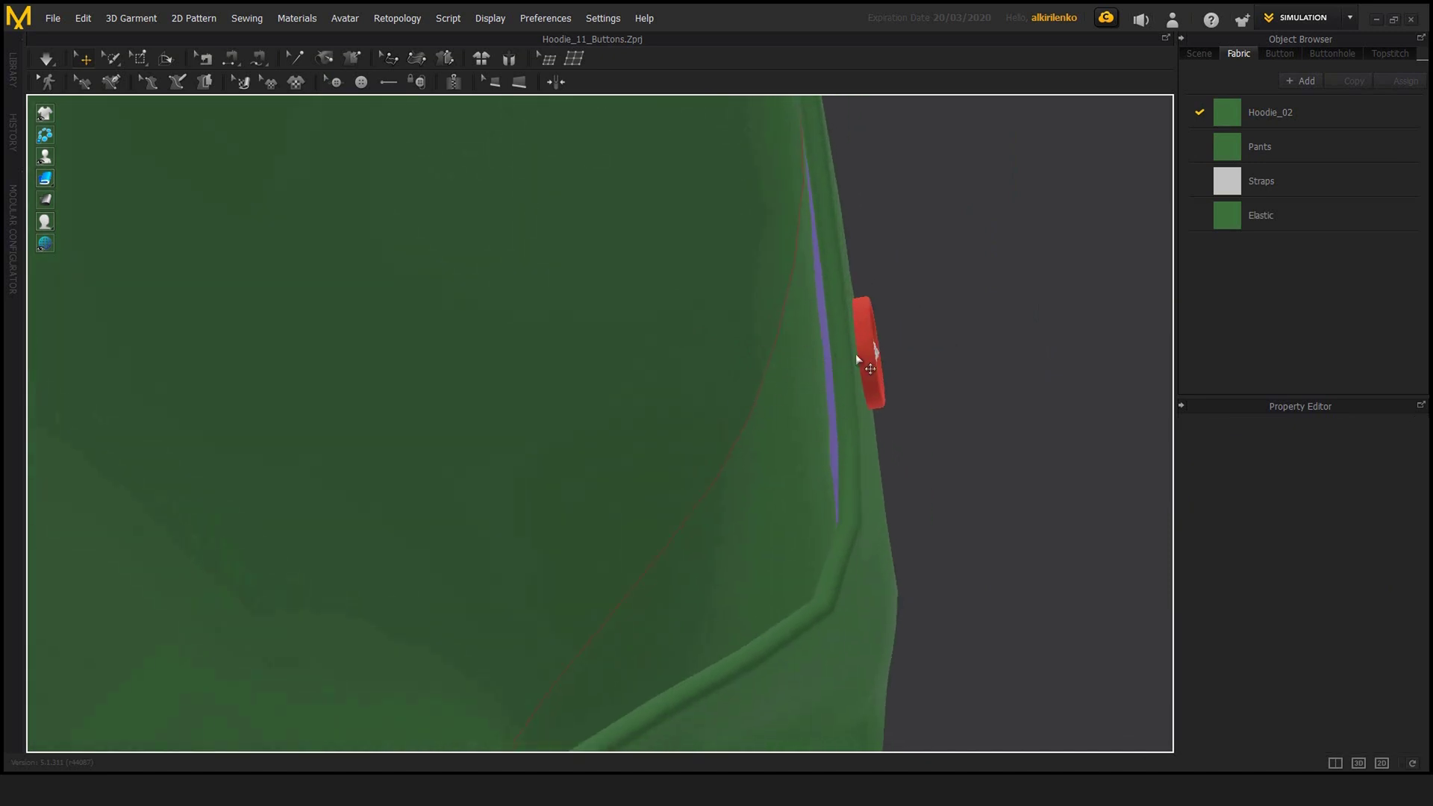
left_click(878, 365)
left_click_drag(886, 339, 969, 314)
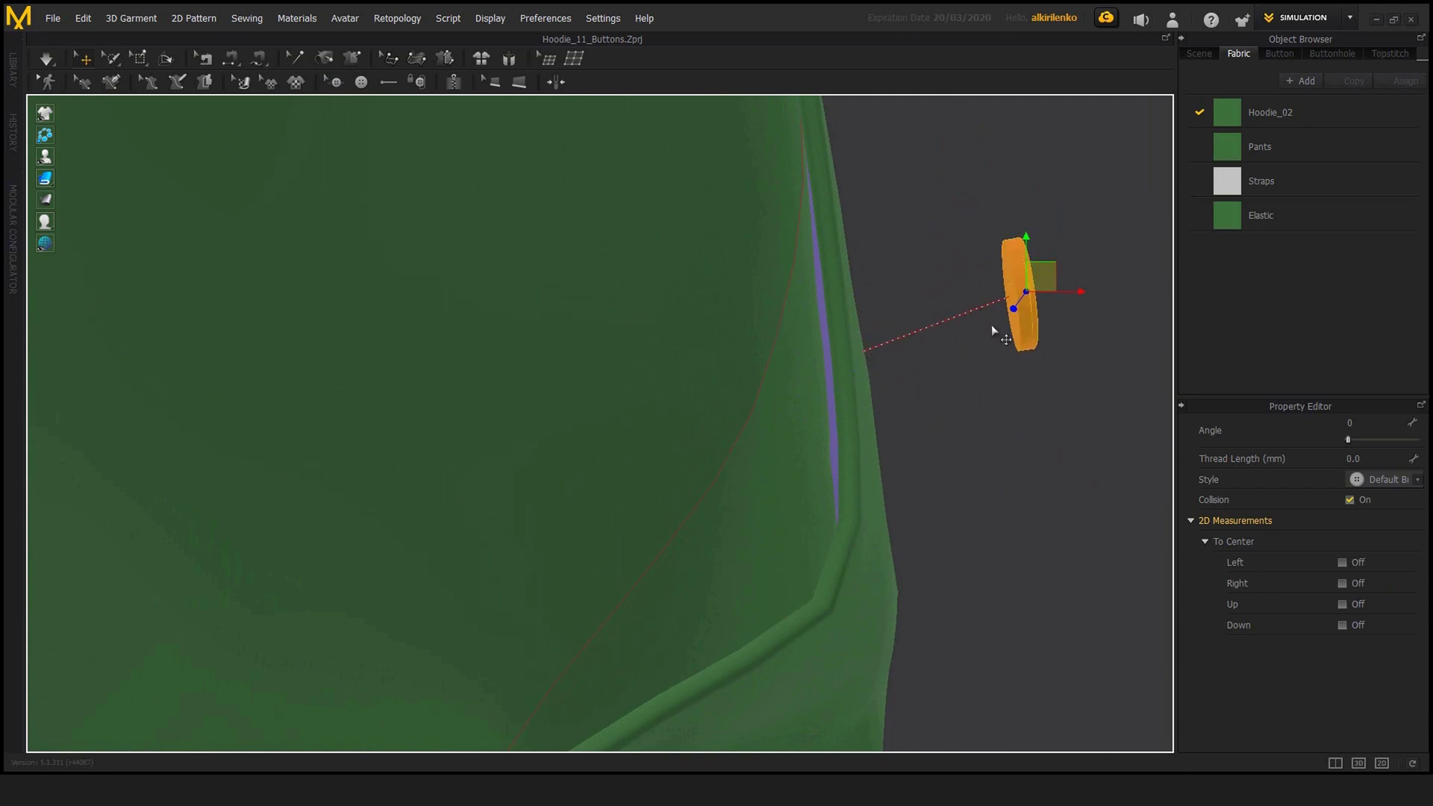
mouse_move(950, 377)
right_mouse_down()
mouse_move(876, 381)
mouse_move(911, 383)
mouse_move(879, 356)
mouse_move(924, 391)
mouse_move(963, 387)
right_mouse_up()
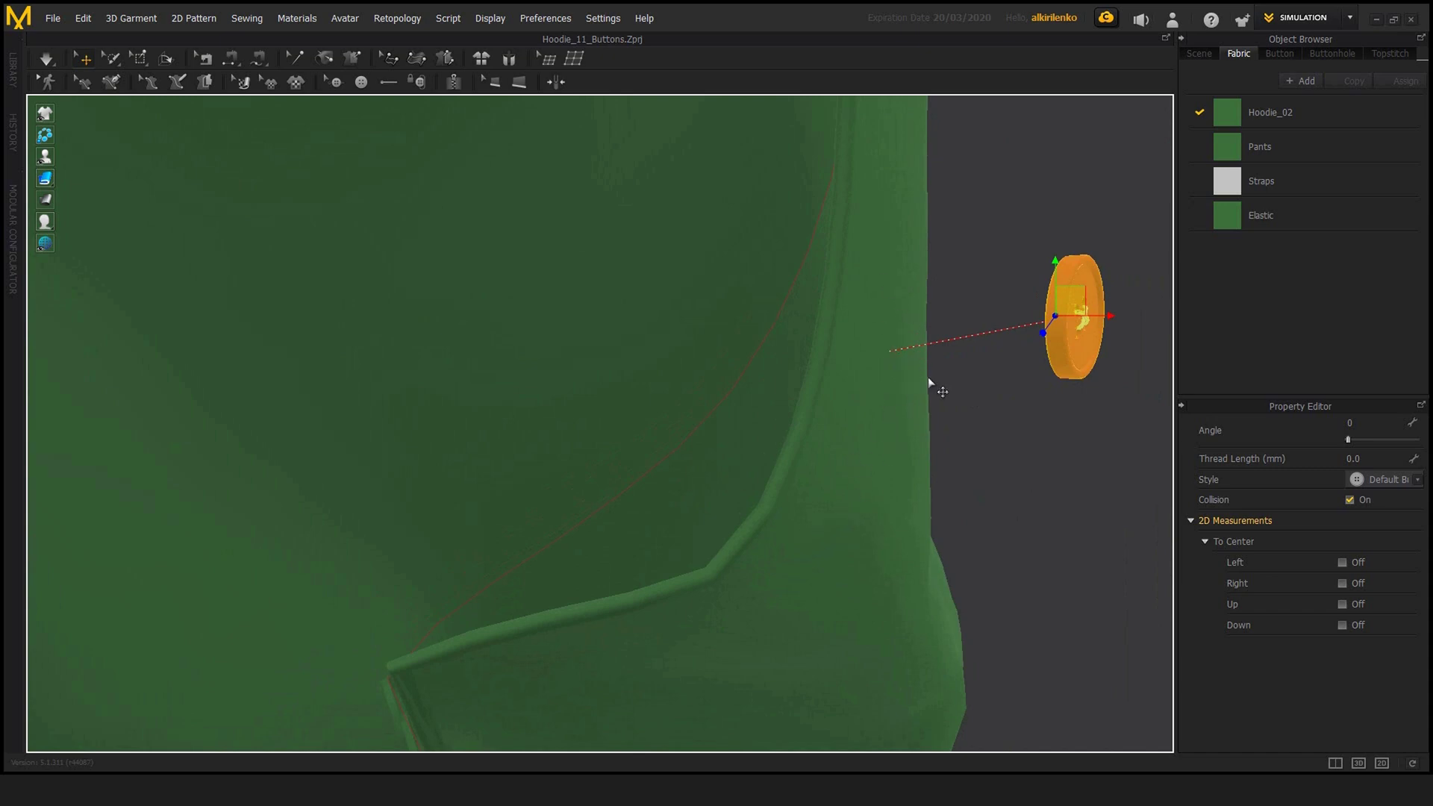
right_click_drag(930, 384, 1040, 396)
left_click(1039, 394)
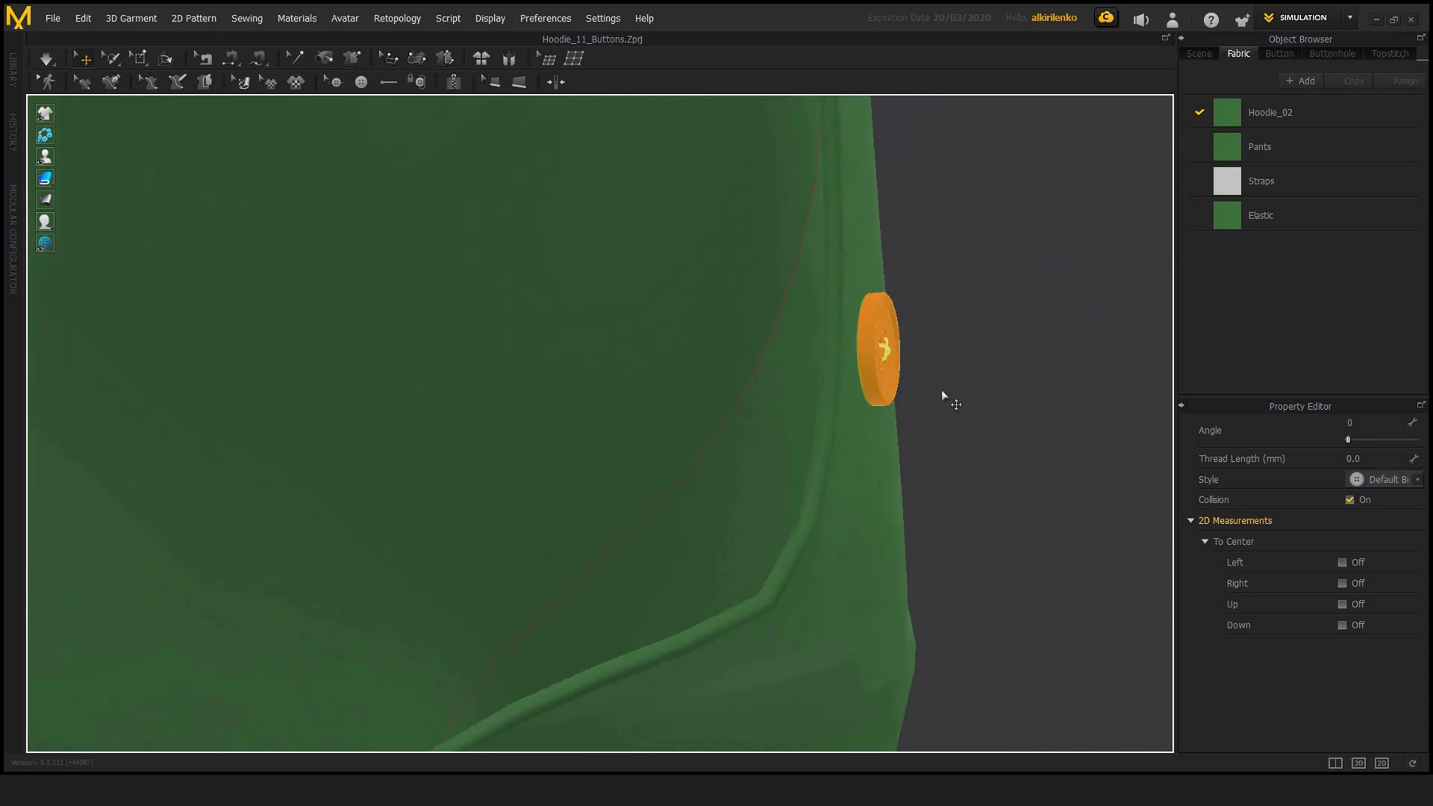
- Set the pocket button's number of sewing layers to 2
right_click(877, 359)
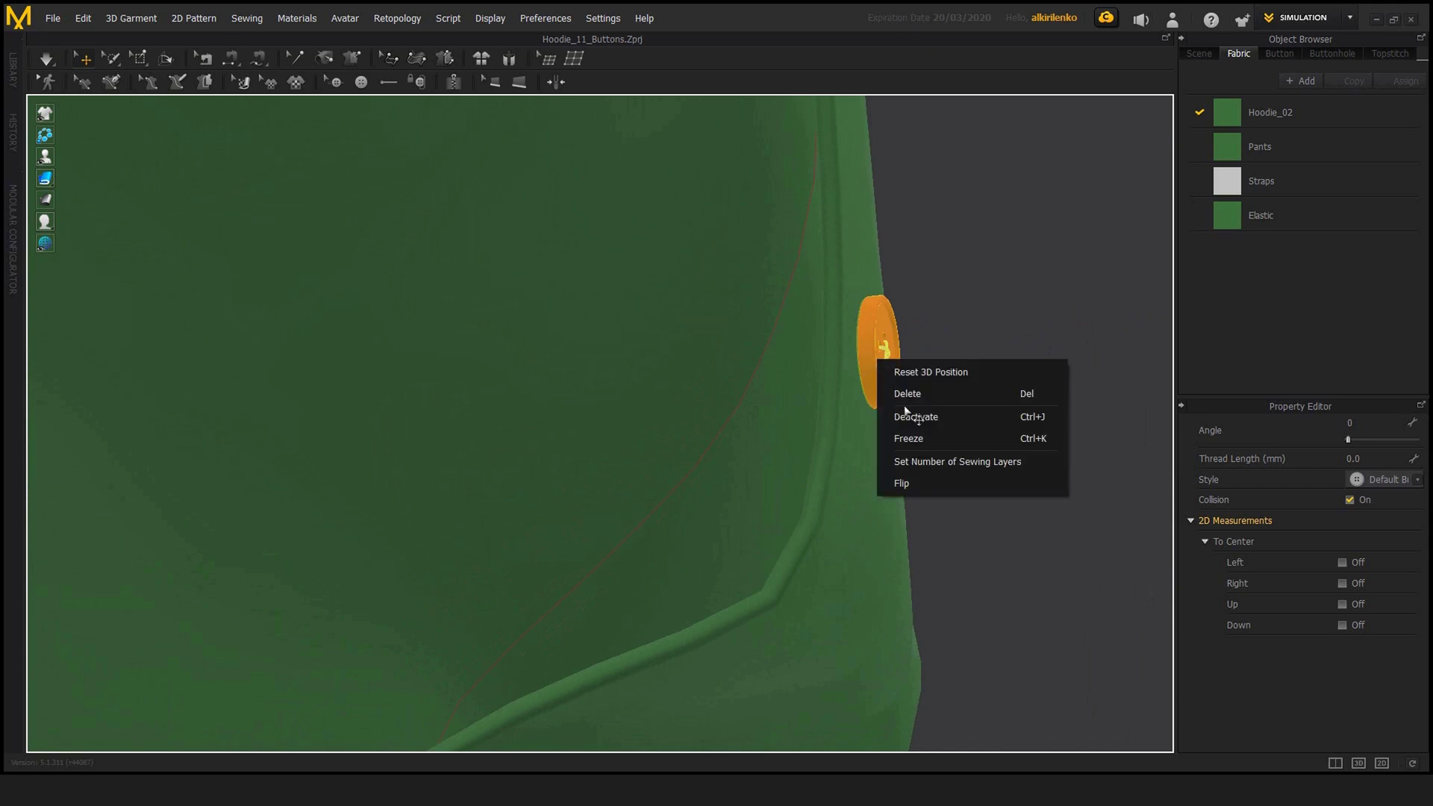
left_click(922, 463)
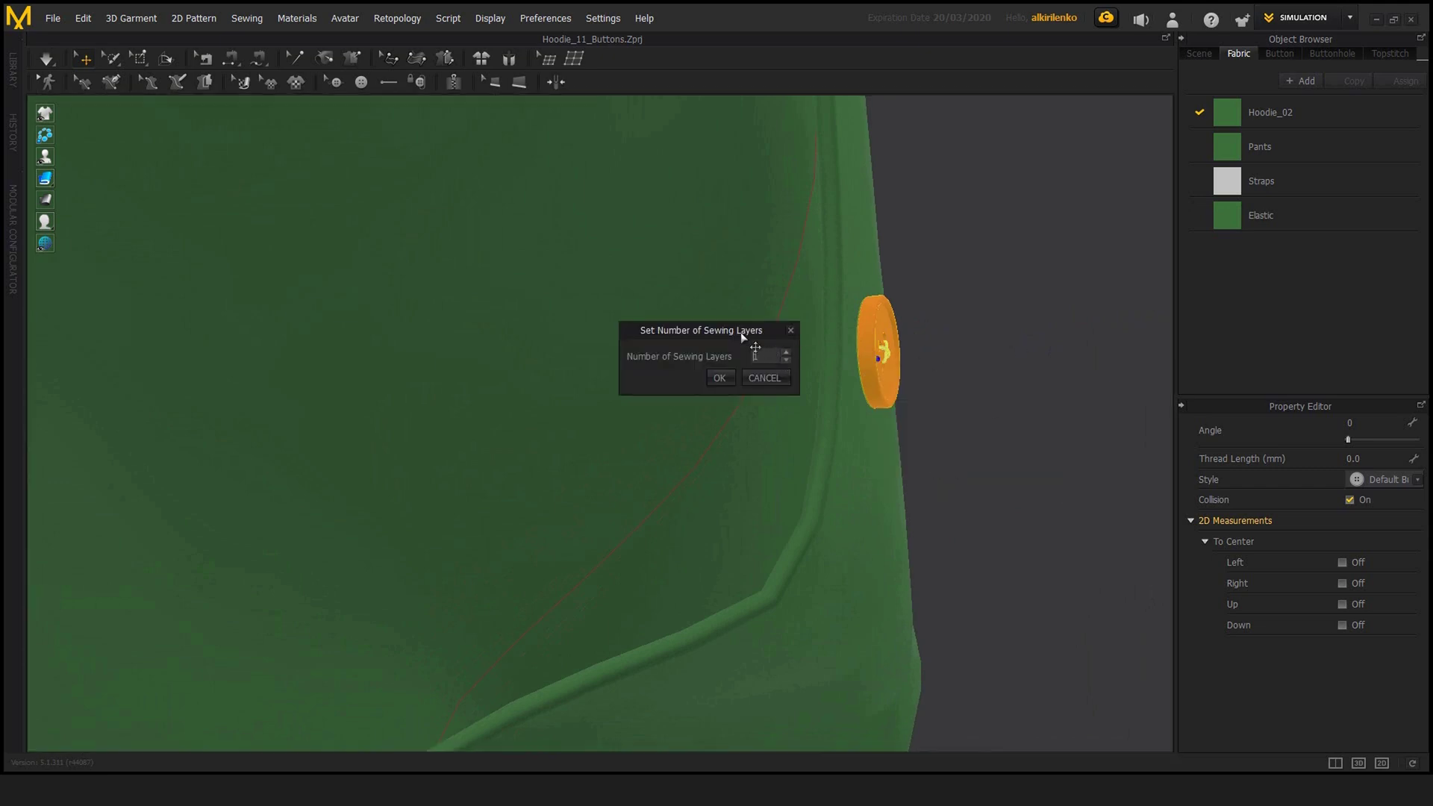
left_click_drag(740, 333, 676, 324)
left_click(723, 347)
left_click(655, 369)
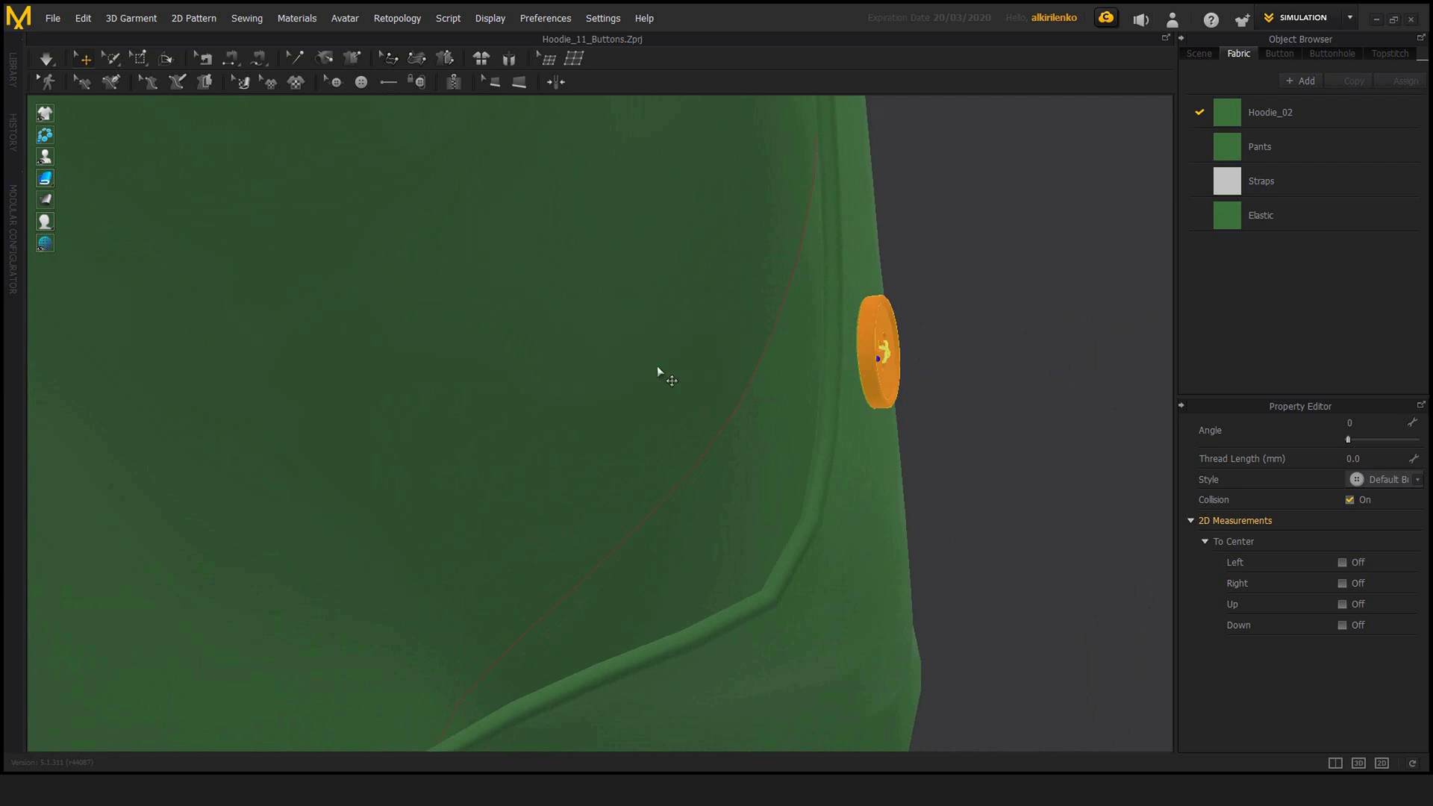
- Pull the pocket button away from the fabric to inspect its stitching through both layers, and undo the move
right_click_drag(943, 389, 894, 357)
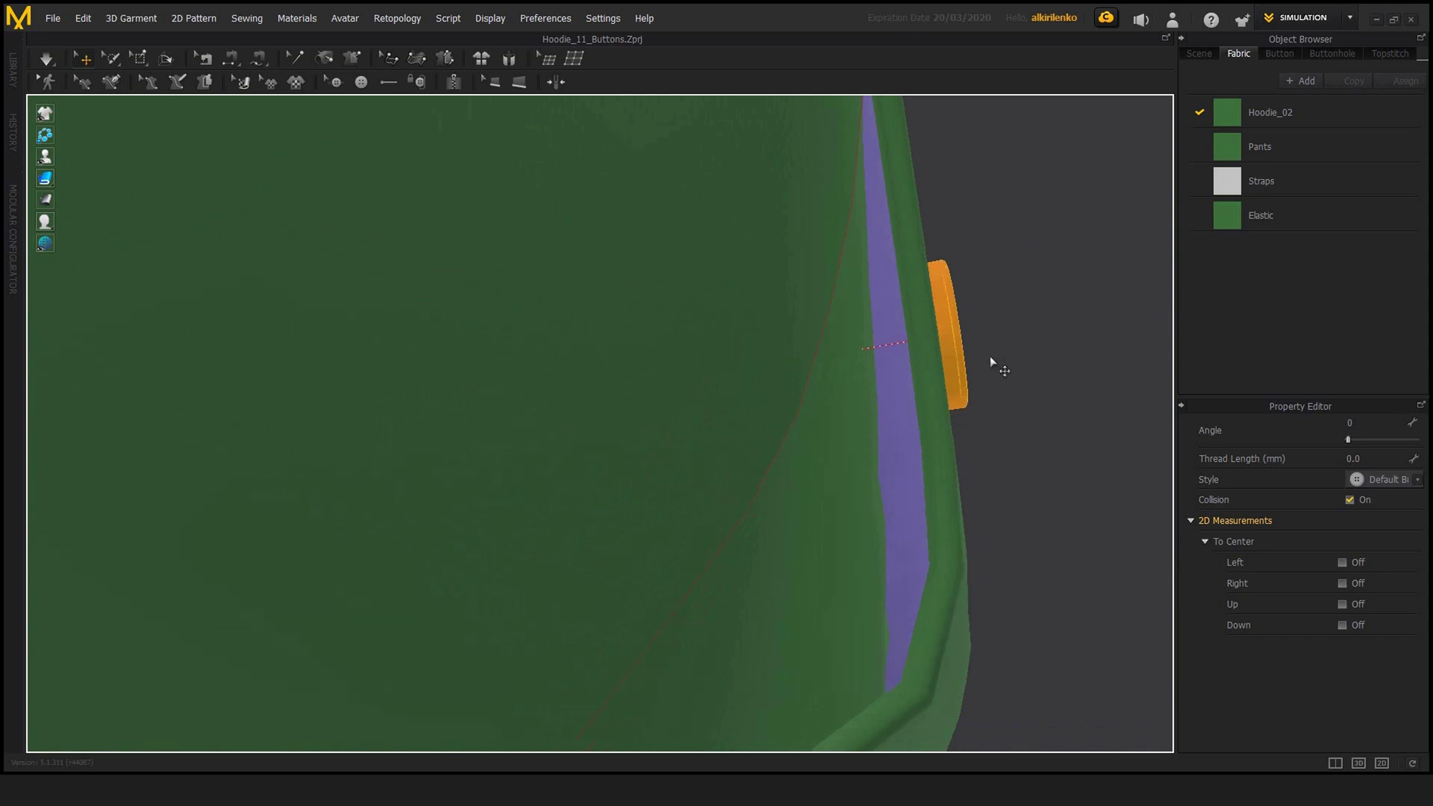
right_click_drag(1008, 360, 874, 360)
left_click_drag(953, 308, 1073, 421)
key("ctrl+z")
left_click(897, 361)
right_click_drag(969, 431, 933, 414)
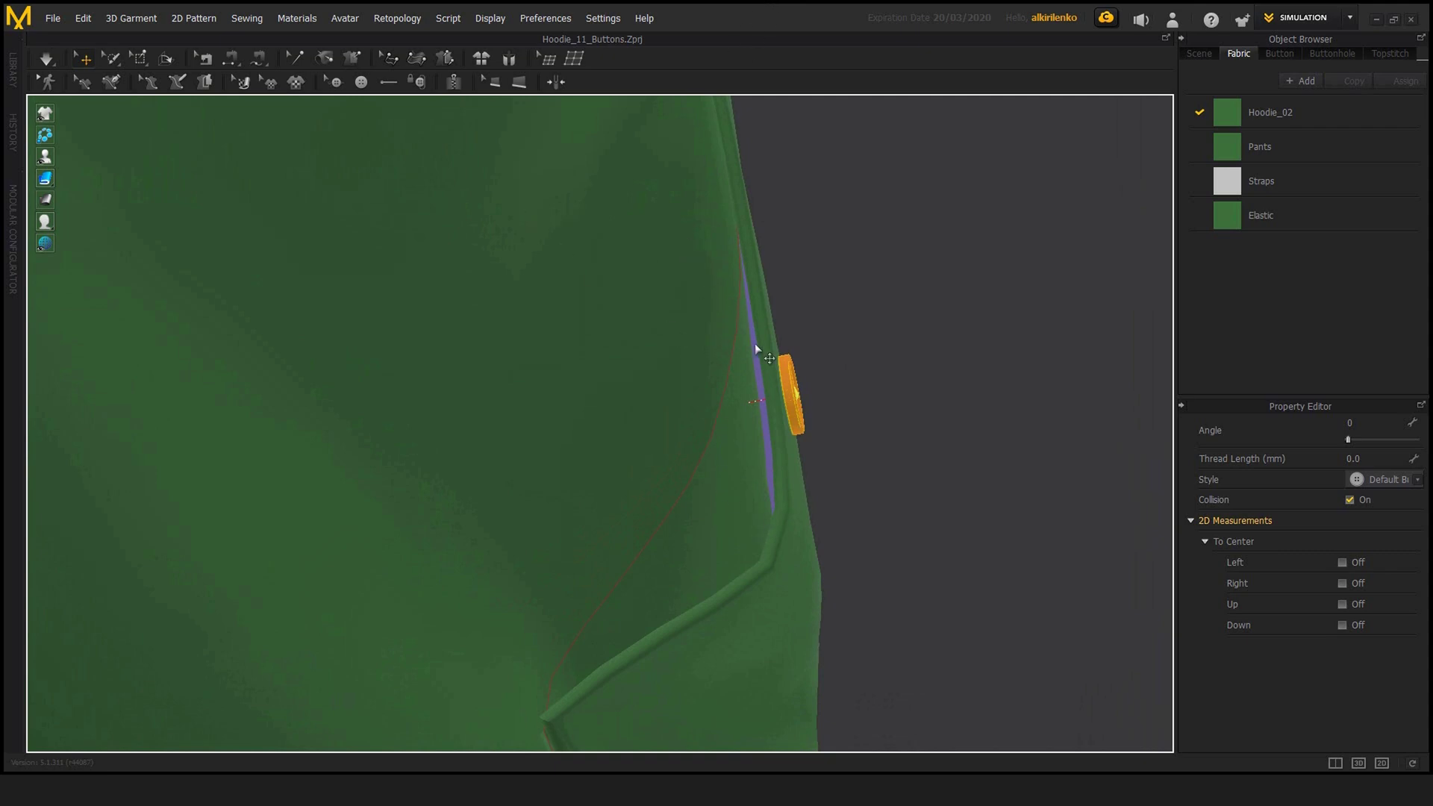
- Set the pocket button's number of sewing layers to 4
right_click_drag(767, 388, 834, 401)
scroll(791, 409, "up", 3)
right_click(835, 402)
left_click(899, 504)
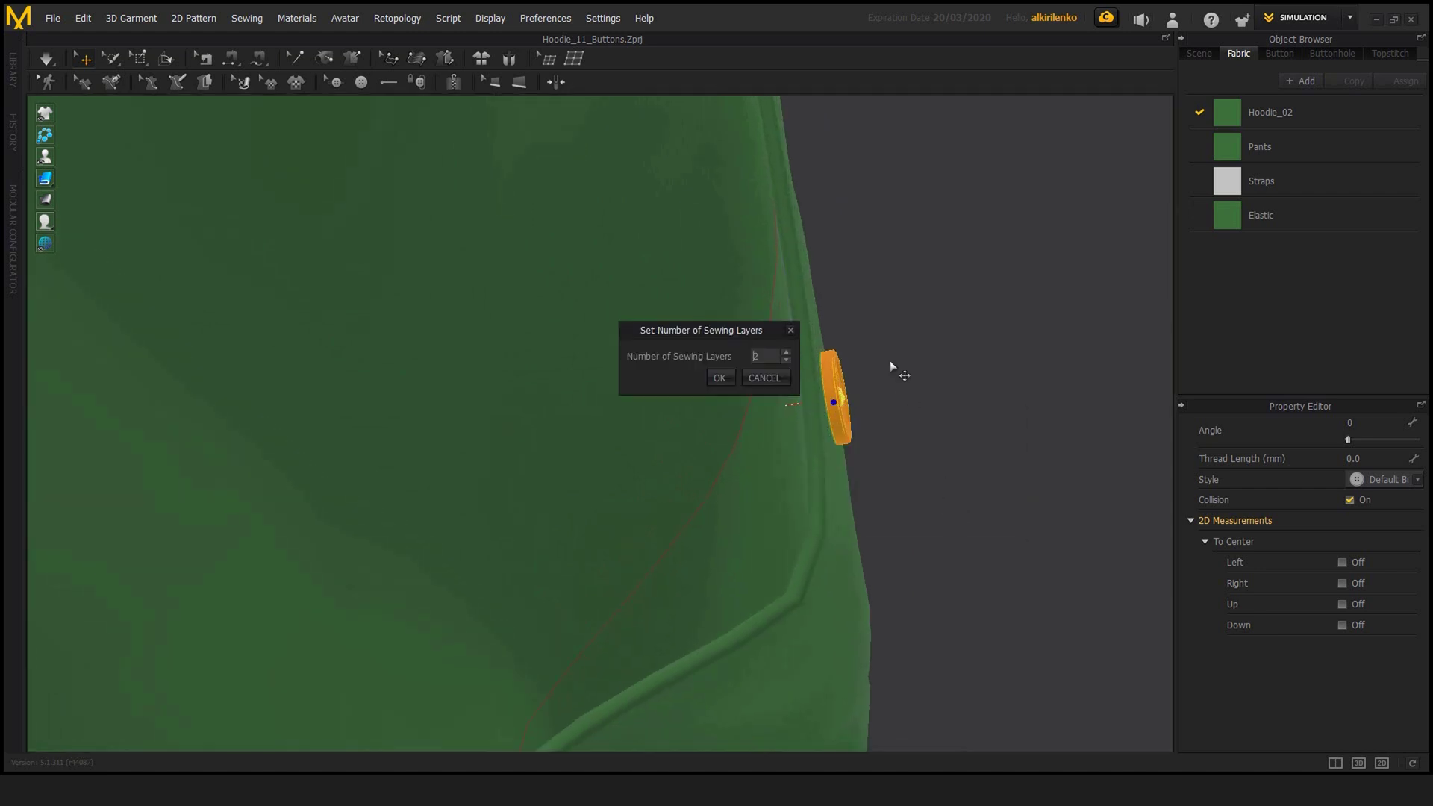
left_click_drag(709, 338, 1028, 377)
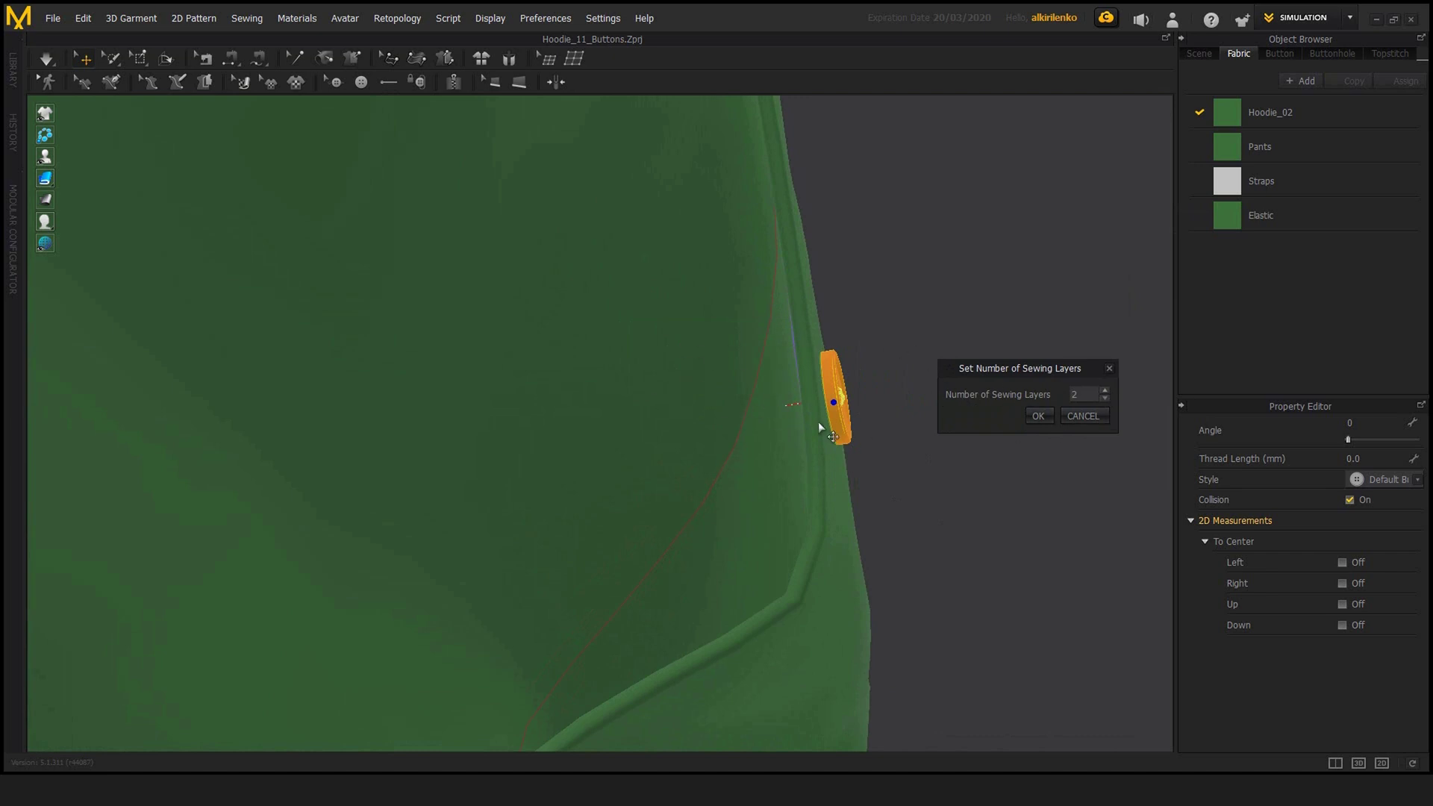
left_click(1104, 388)
left_click(1104, 389)
left_click(1104, 389)
left_click_drag(1056, 368, 995, 354)
left_click(1045, 397)
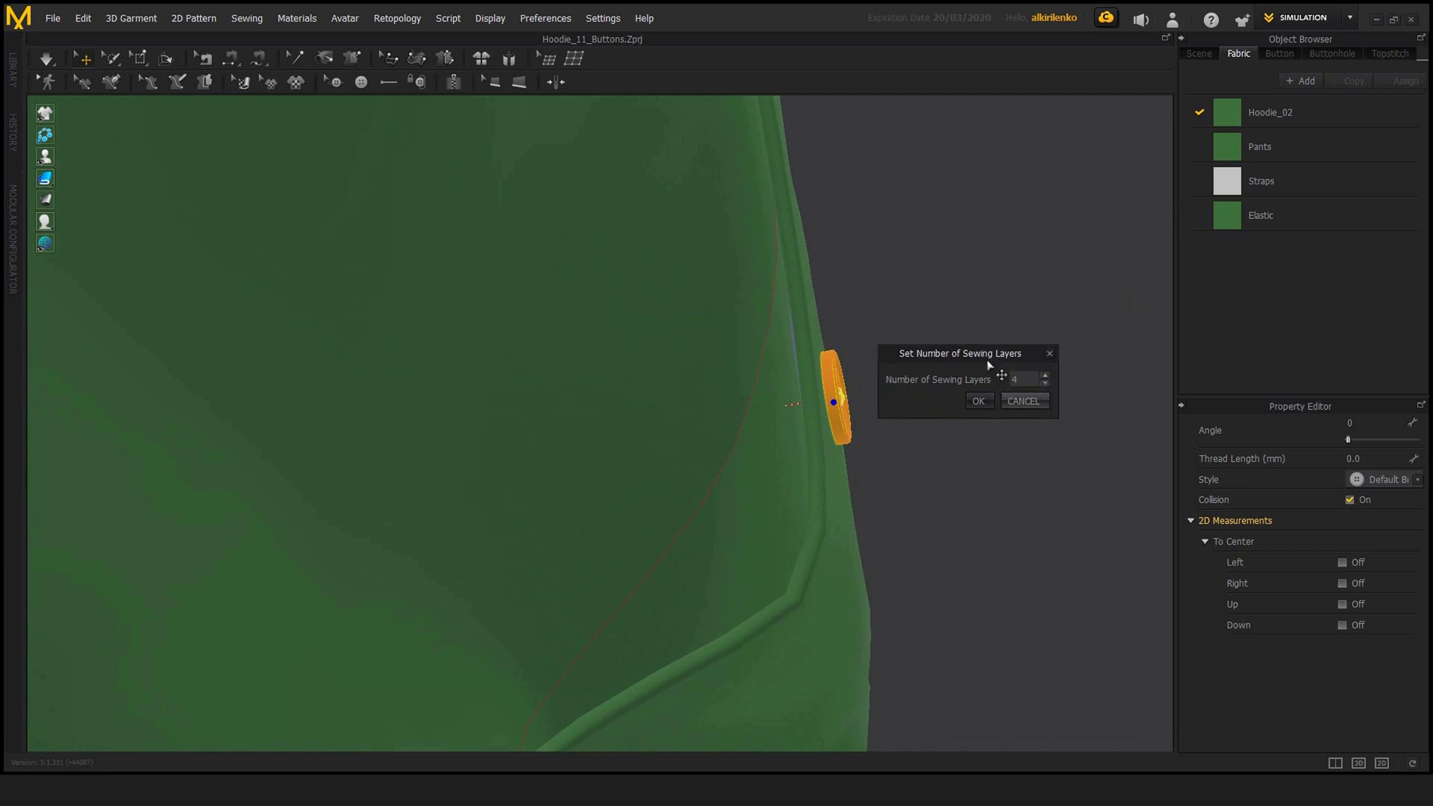
left_click(977, 401)
- Simulate the garment and check how the button sits on the edge of the front pocket
right_click_drag(858, 416, 1005, 365)
left_click(935, 380)
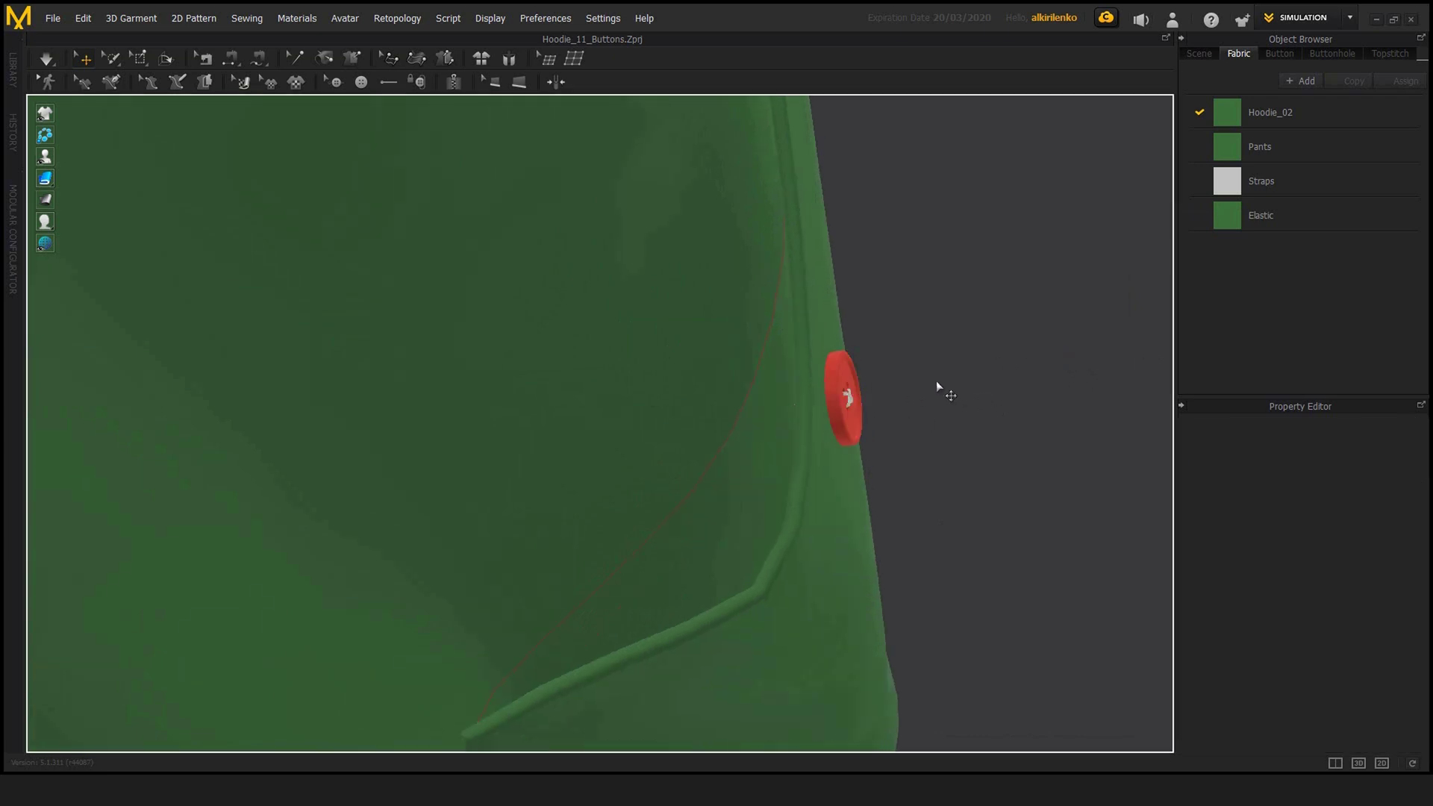
scroll(858, 372, "down", 5)
key("space")
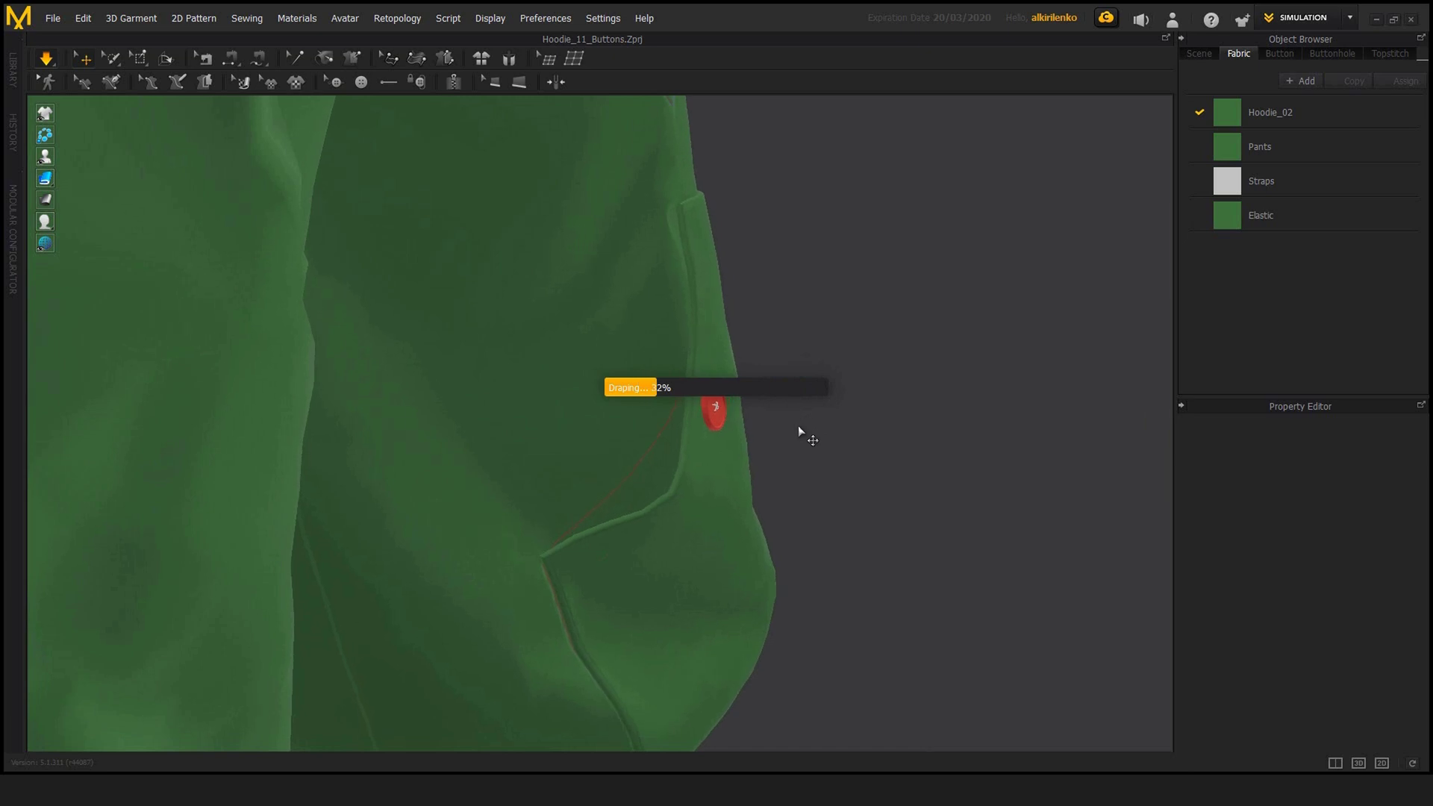
scroll(829, 415, "up", 5)
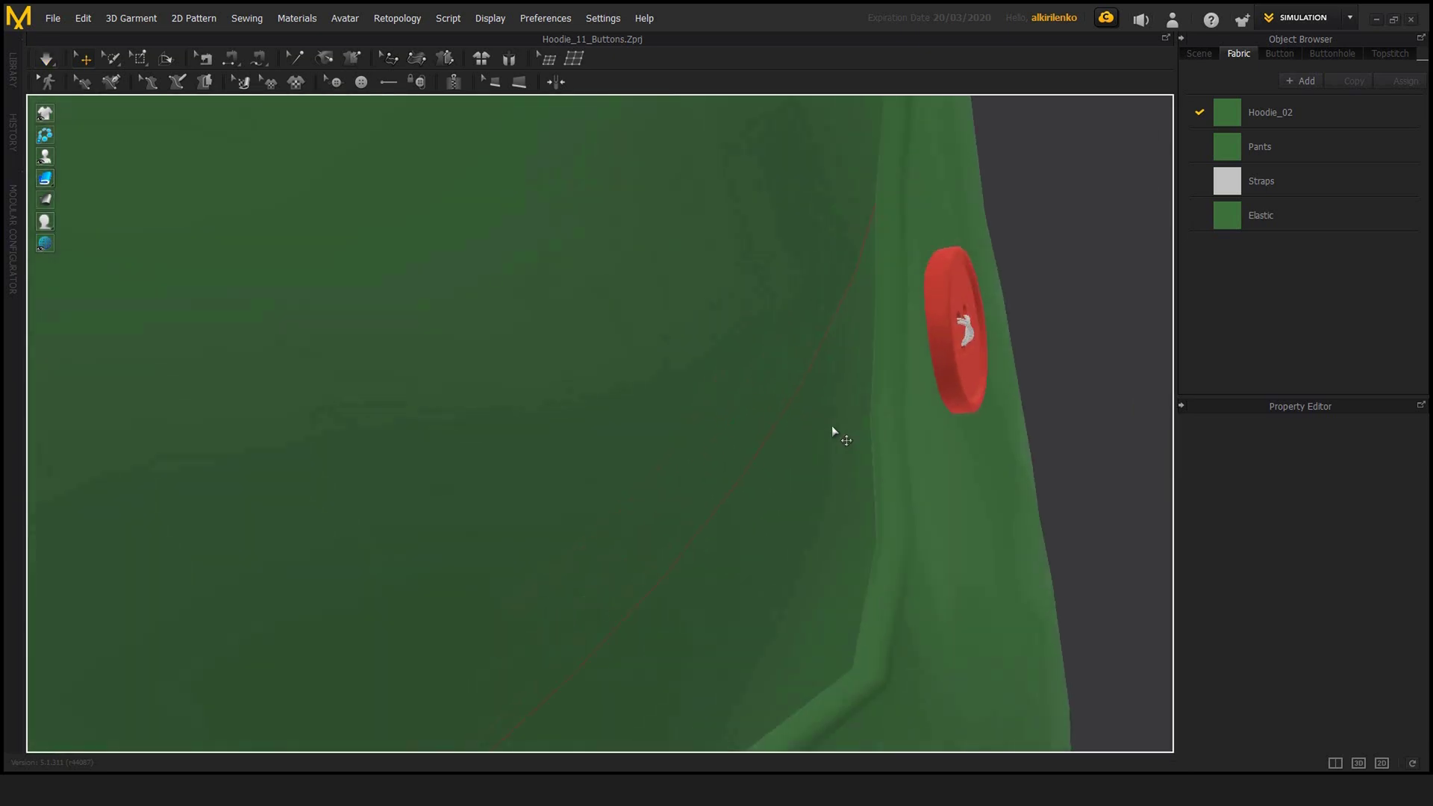
right_click_drag(833, 431, 857, 350)
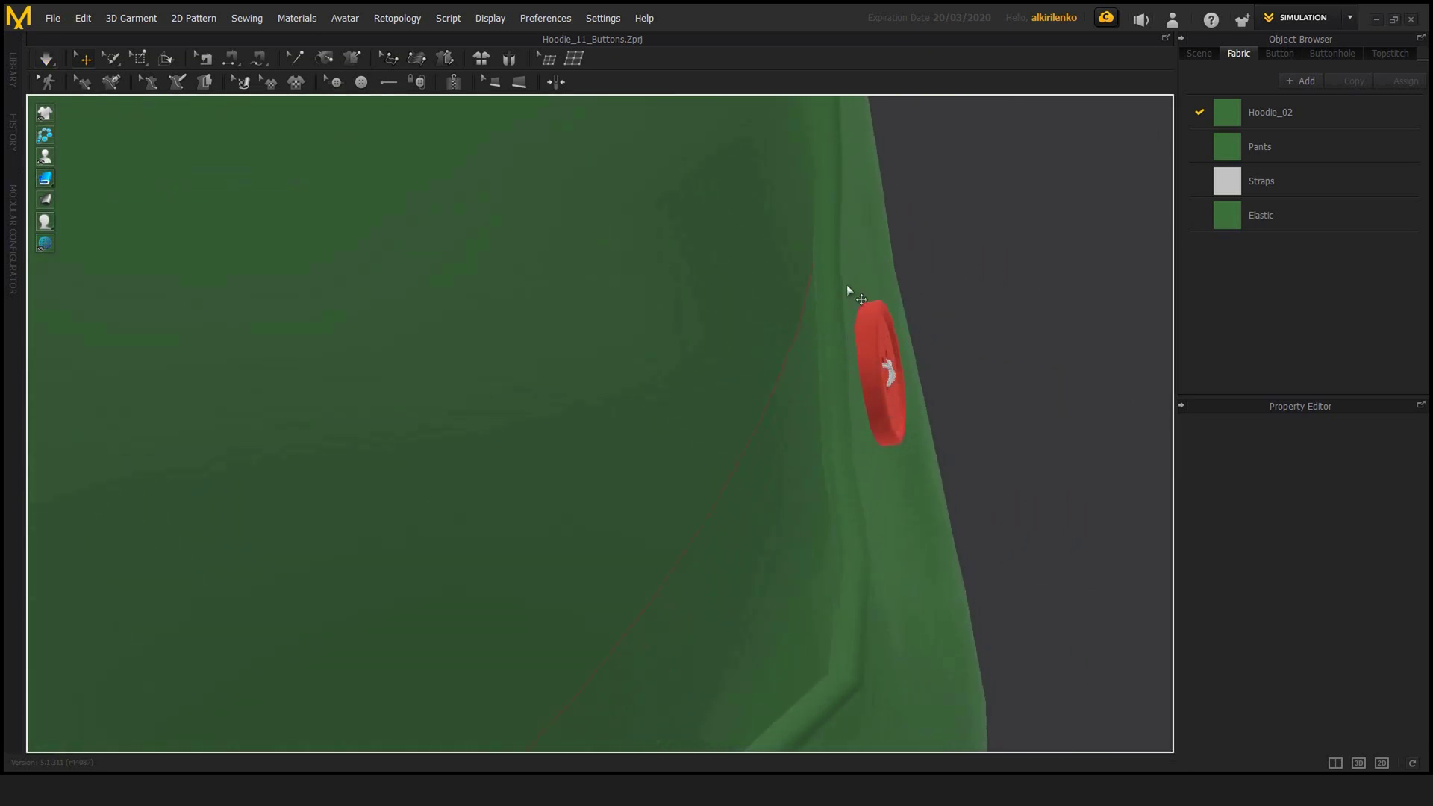
middle_click_drag(875, 357, 721, 343)
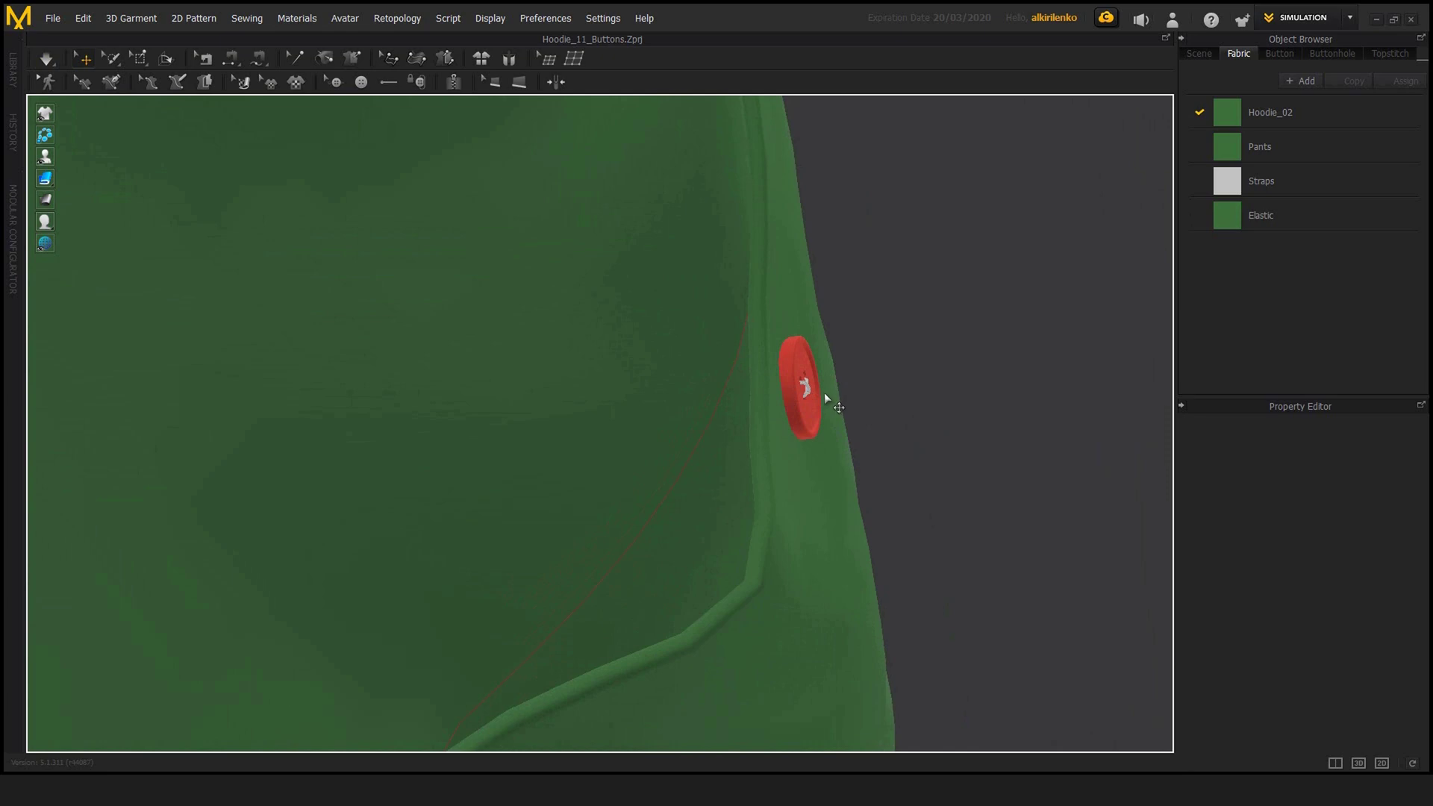
right_click_drag(793, 403, 702, 366)
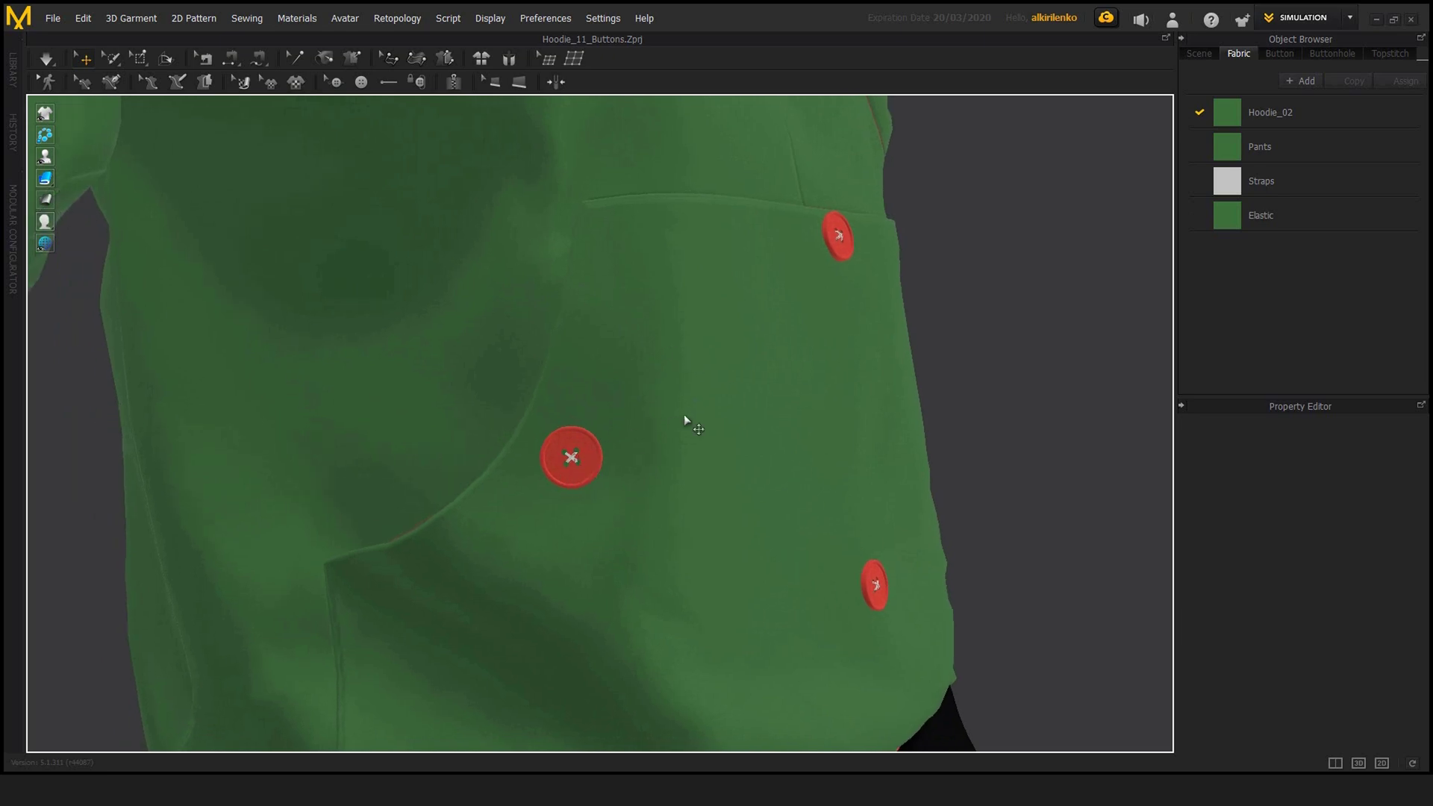
- Simulate the whole hoodie again and check how the centre-front buttons sit beside their buttonholes
right_click_drag(651, 453, 716, 451)
scroll(715, 446, "down", 4)
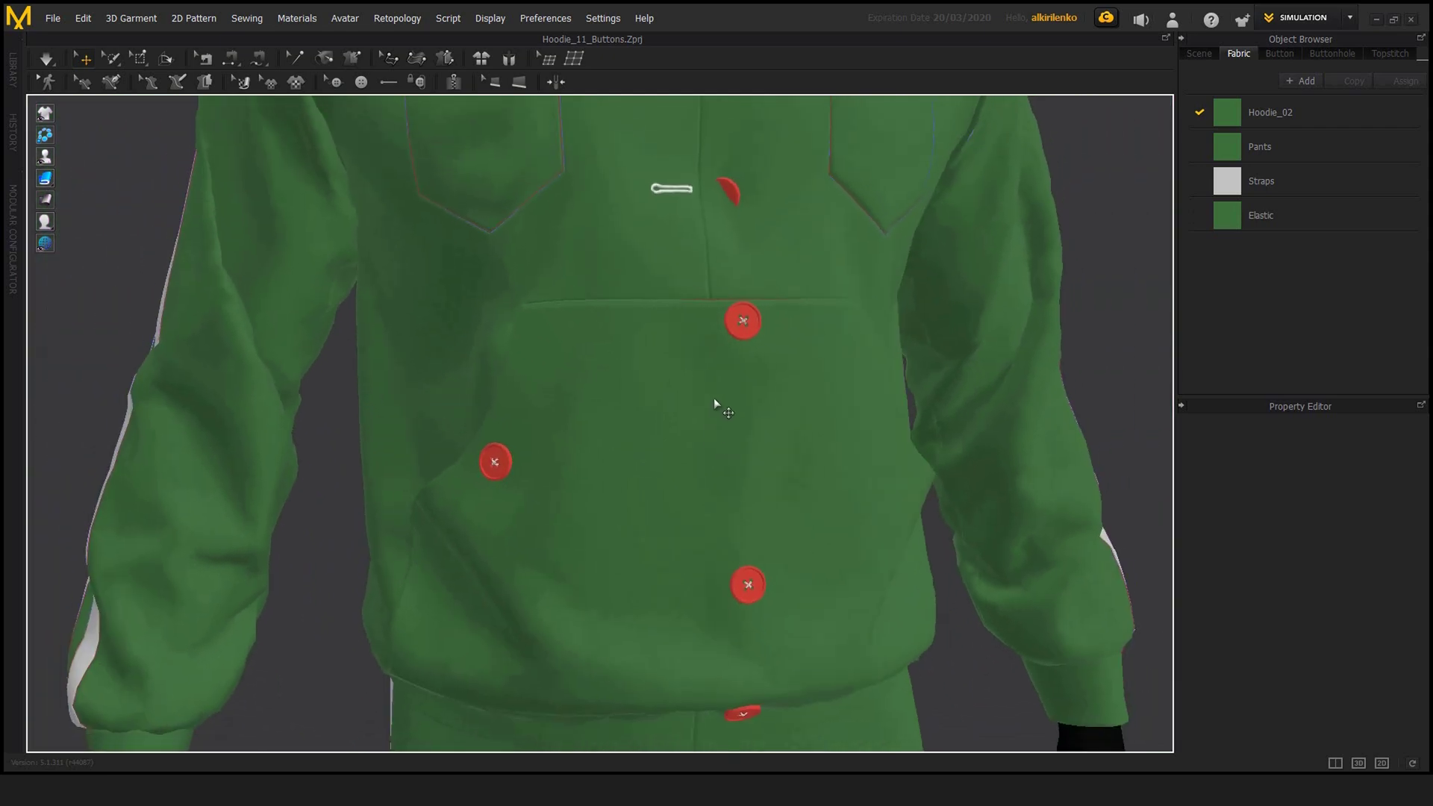
right_click_drag(714, 397, 741, 362)
scroll(694, 358, "up", 3)
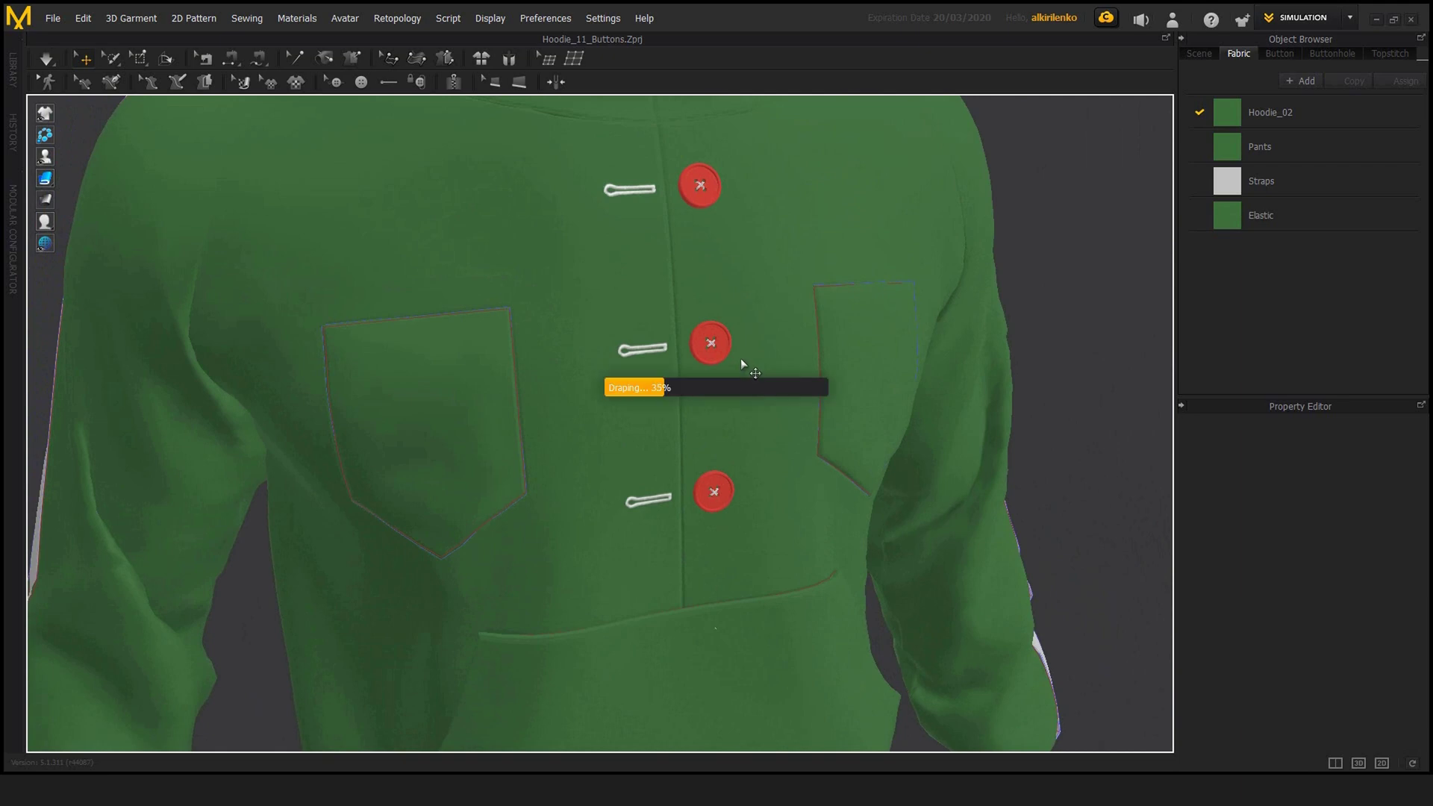
key("space")
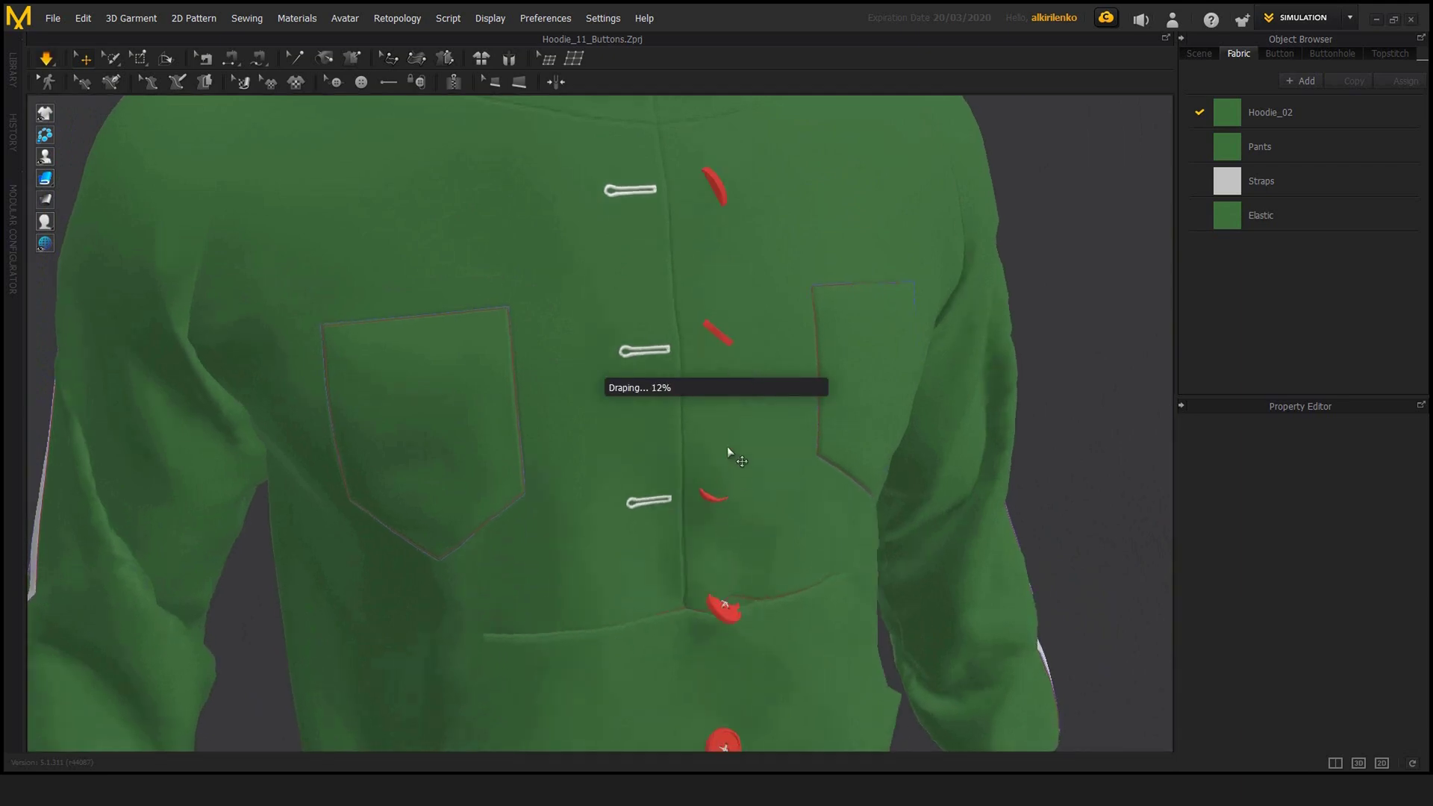
key("space")
right_click_drag(737, 273, 668, 294)
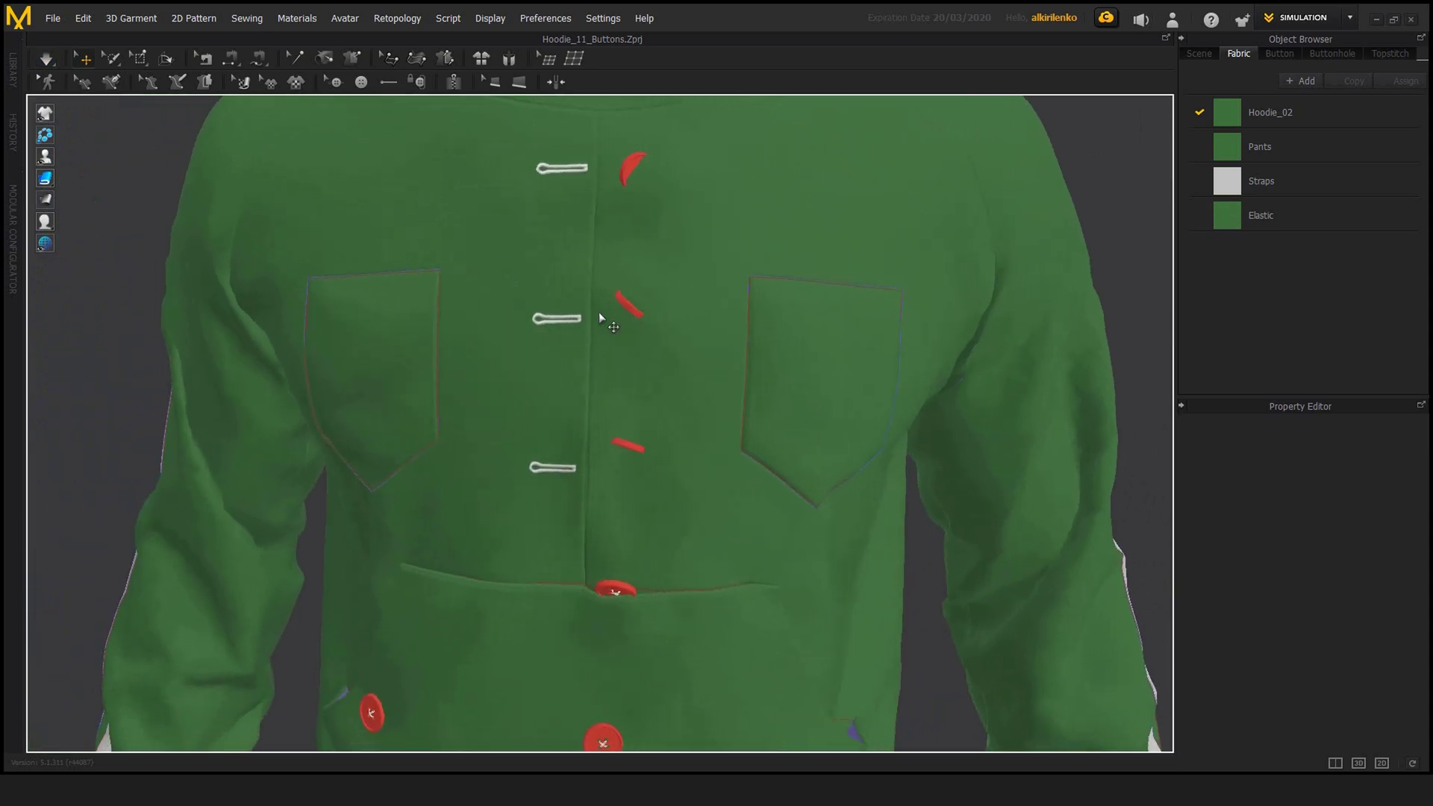
right_click_drag(598, 343, 768, 317)
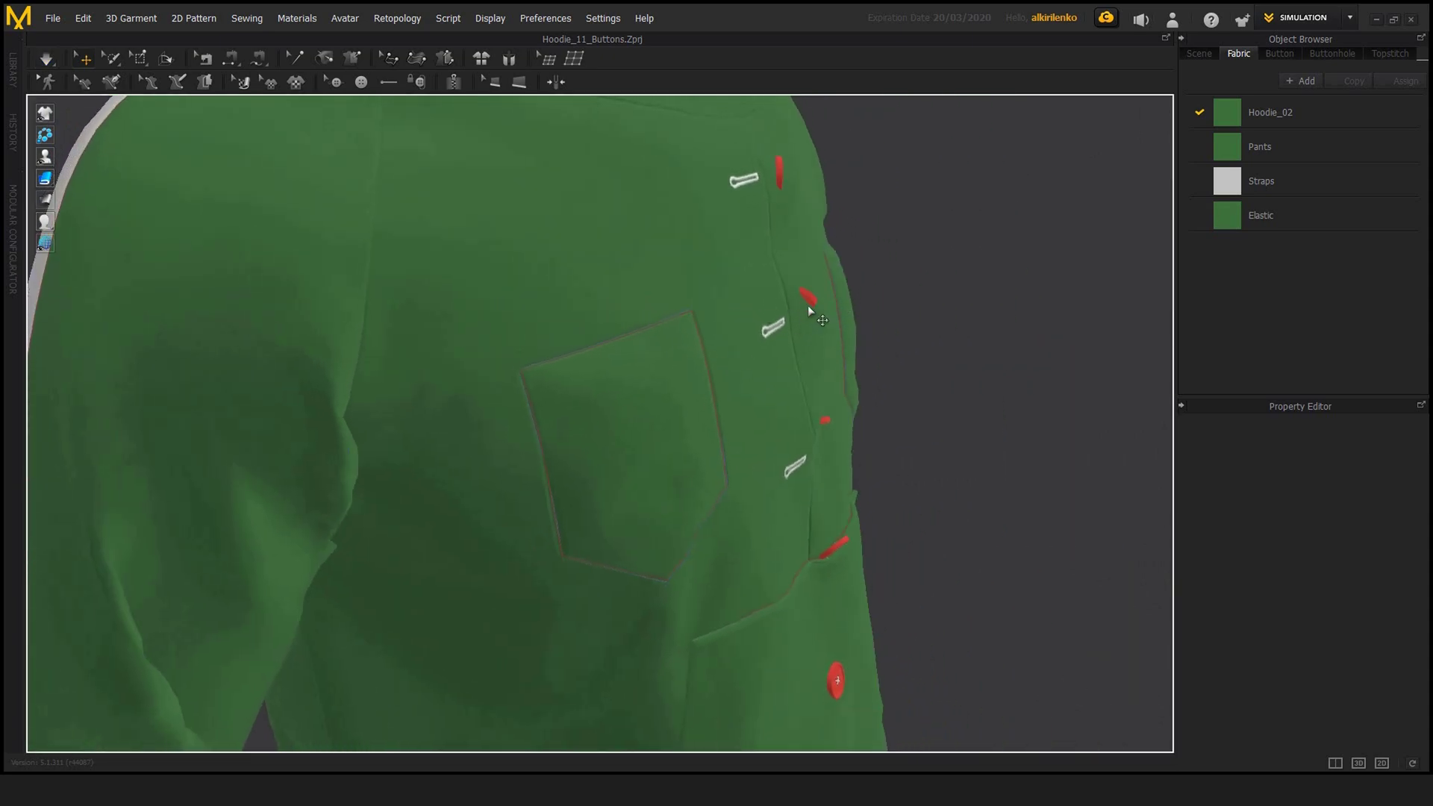
right_click_drag(872, 430, 822, 421)
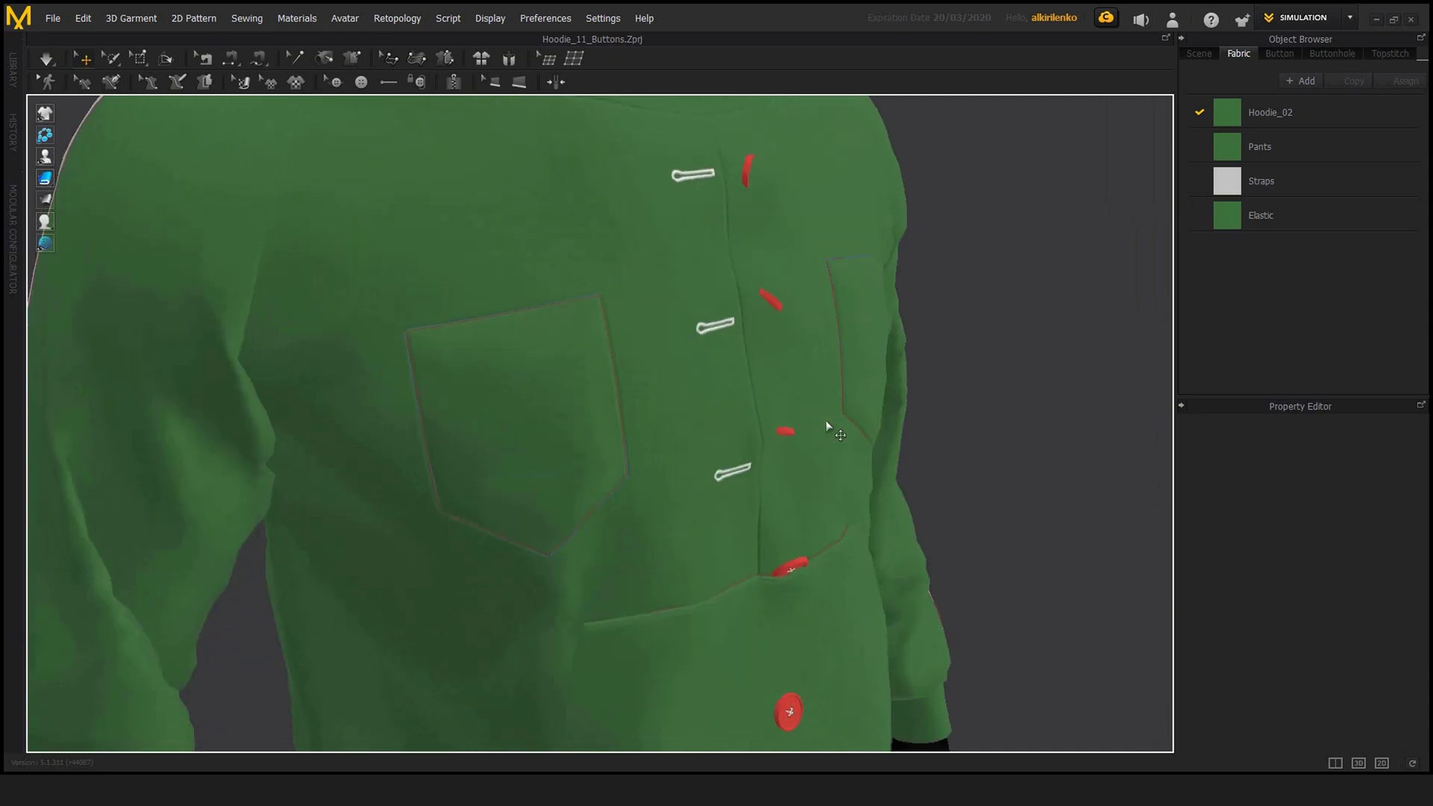
right_click_drag(825, 420, 808, 265)
- Select the front panel that carries the buttons, examine it from inside and outside, and deselect it
left_click(808, 256)
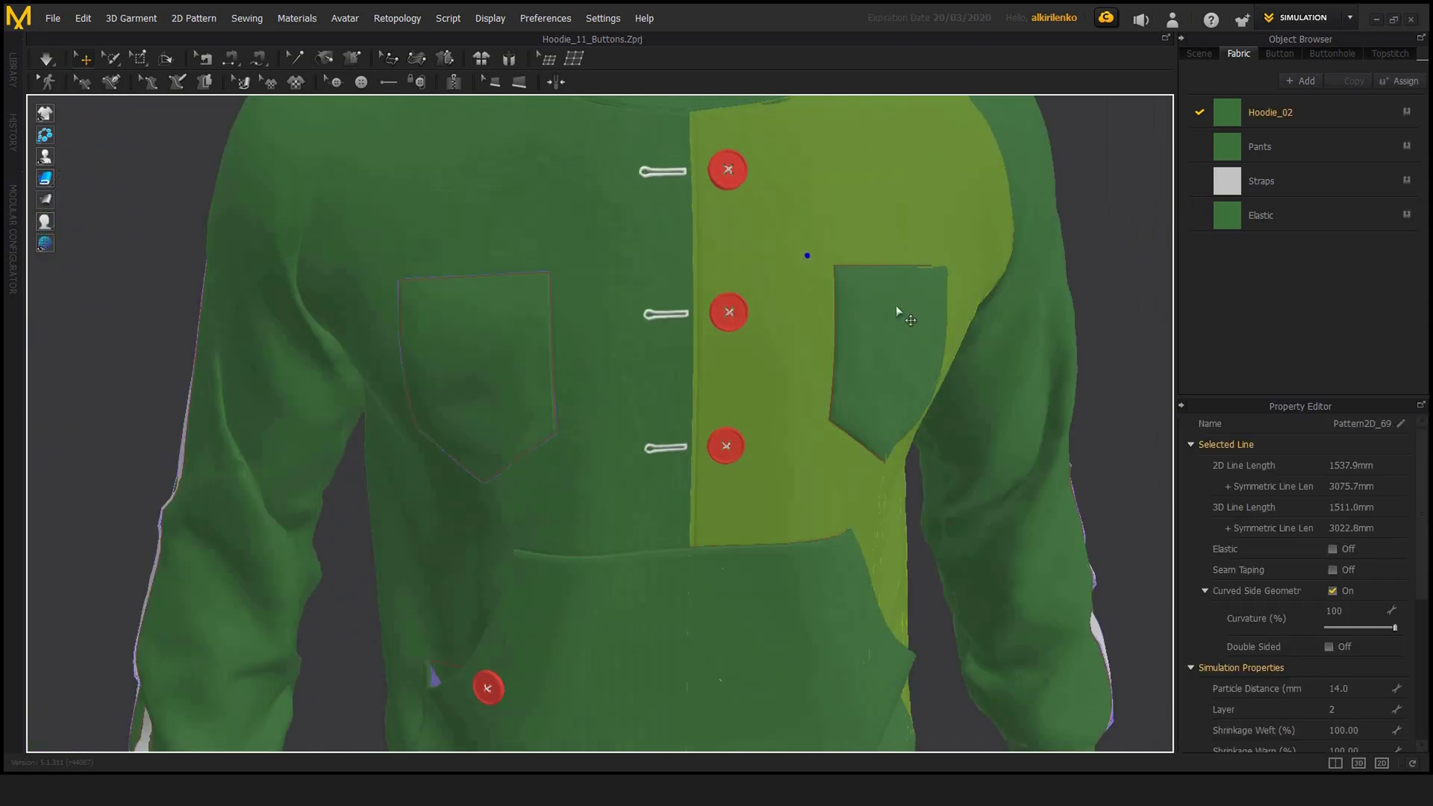
right_click_drag(896, 307, 772, 232)
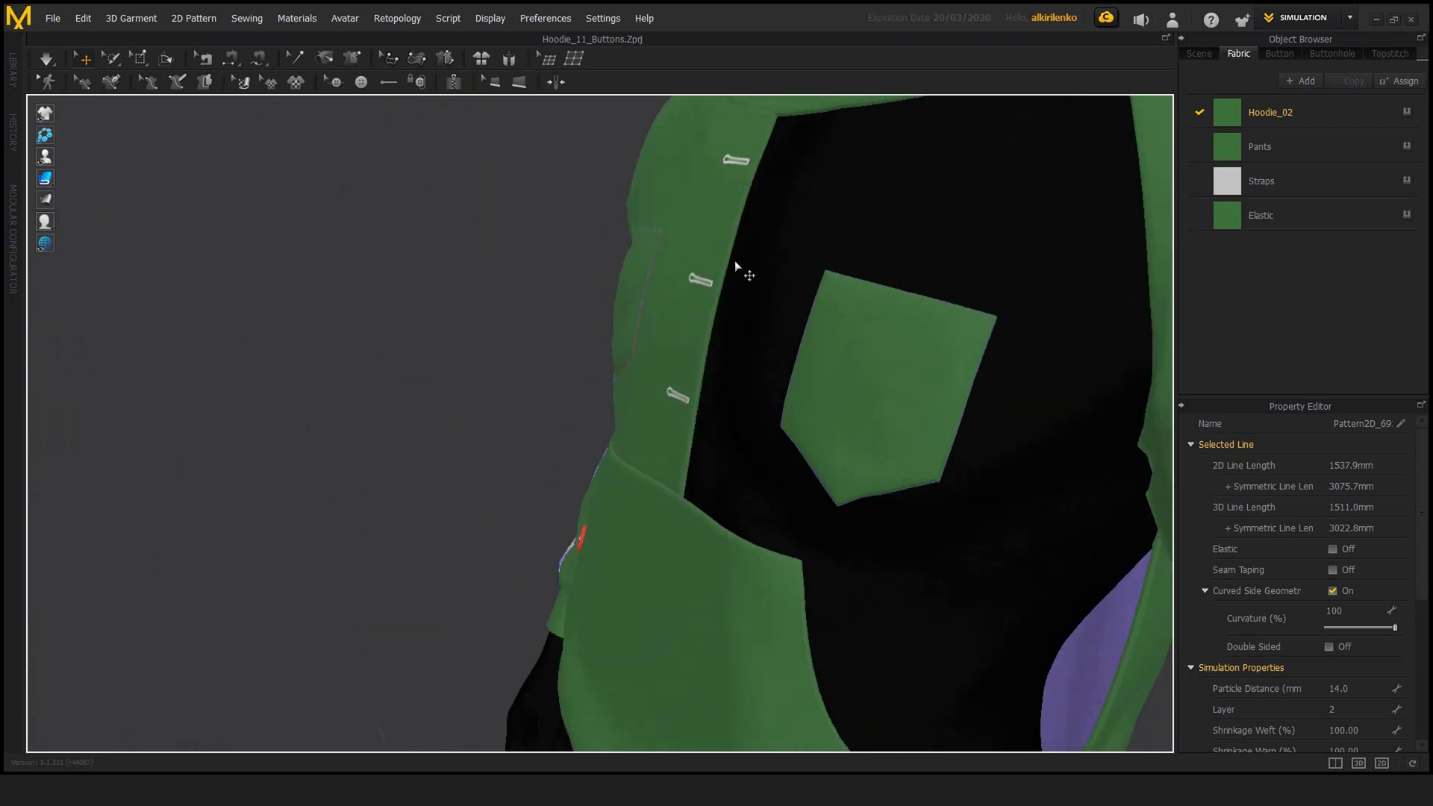
right_click_drag(665, 243, 857, 255)
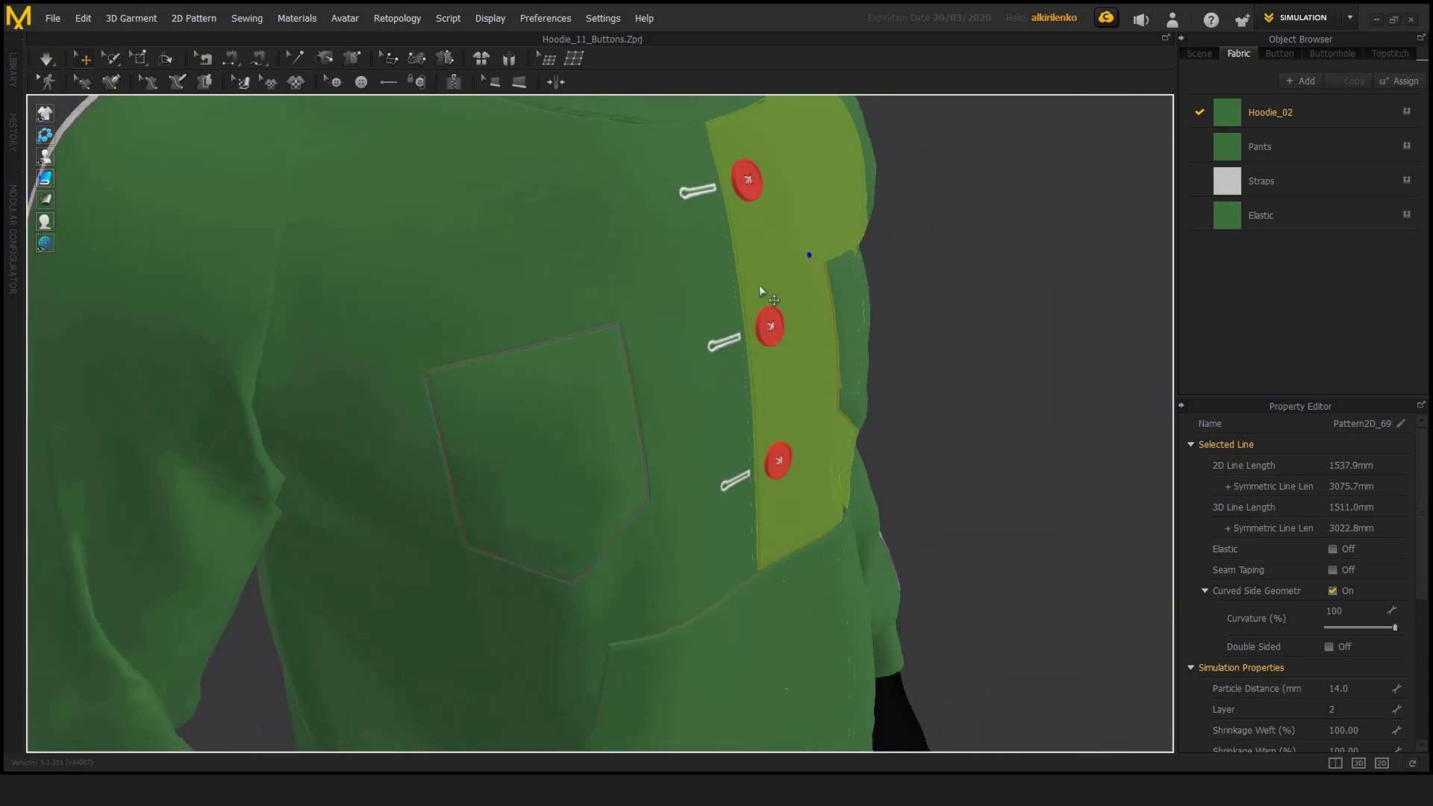
left_click(1017, 329)
- Examine the three chest buttons and their matching buttonholes from several angles
right_click_drag(1017, 329, 762, 246)
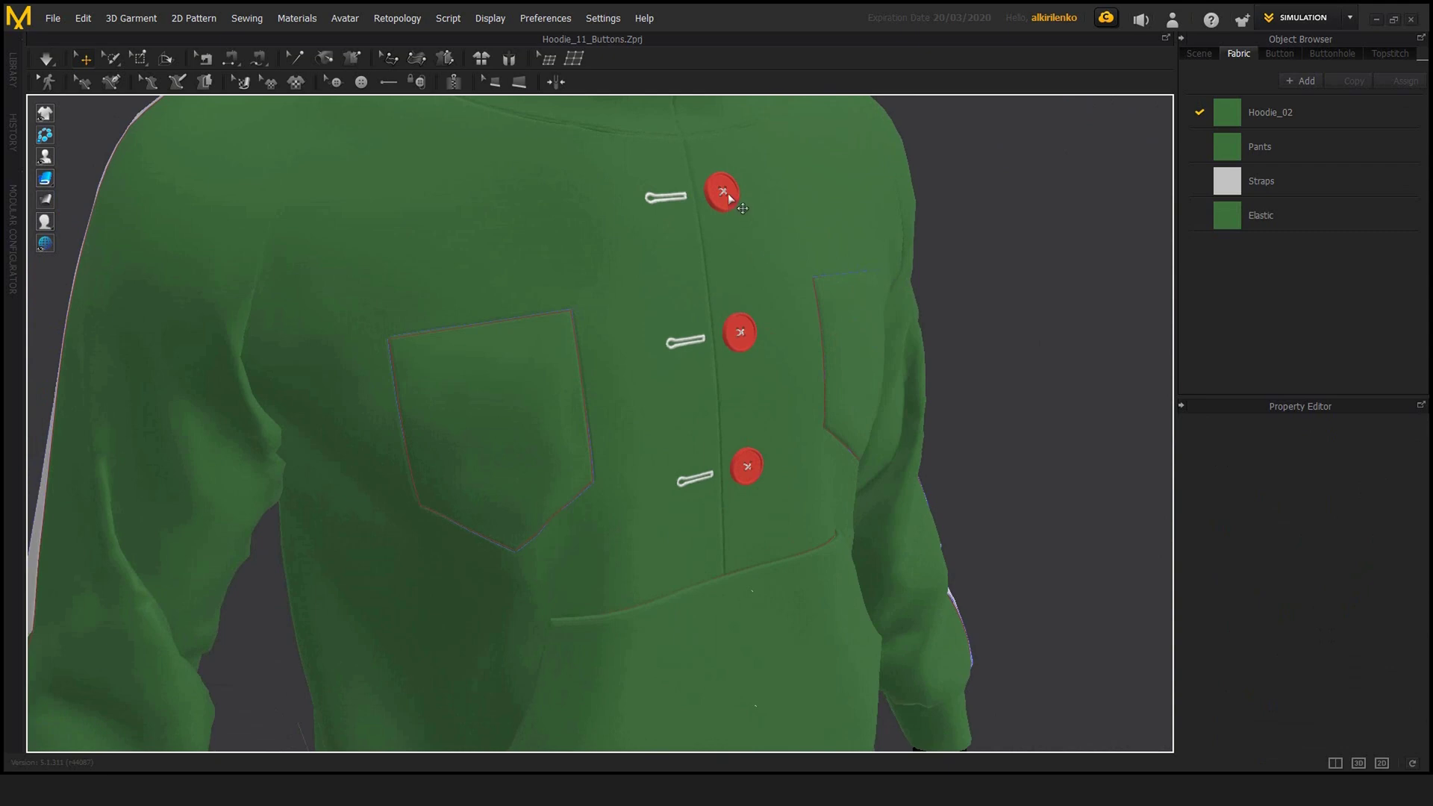
right_click_drag(841, 268, 900, 319)
left_click(762, 236)
left_click_drag(788, 236, 749, 250)
left_click(875, 305)
right_click_drag(874, 306, 724, 222)
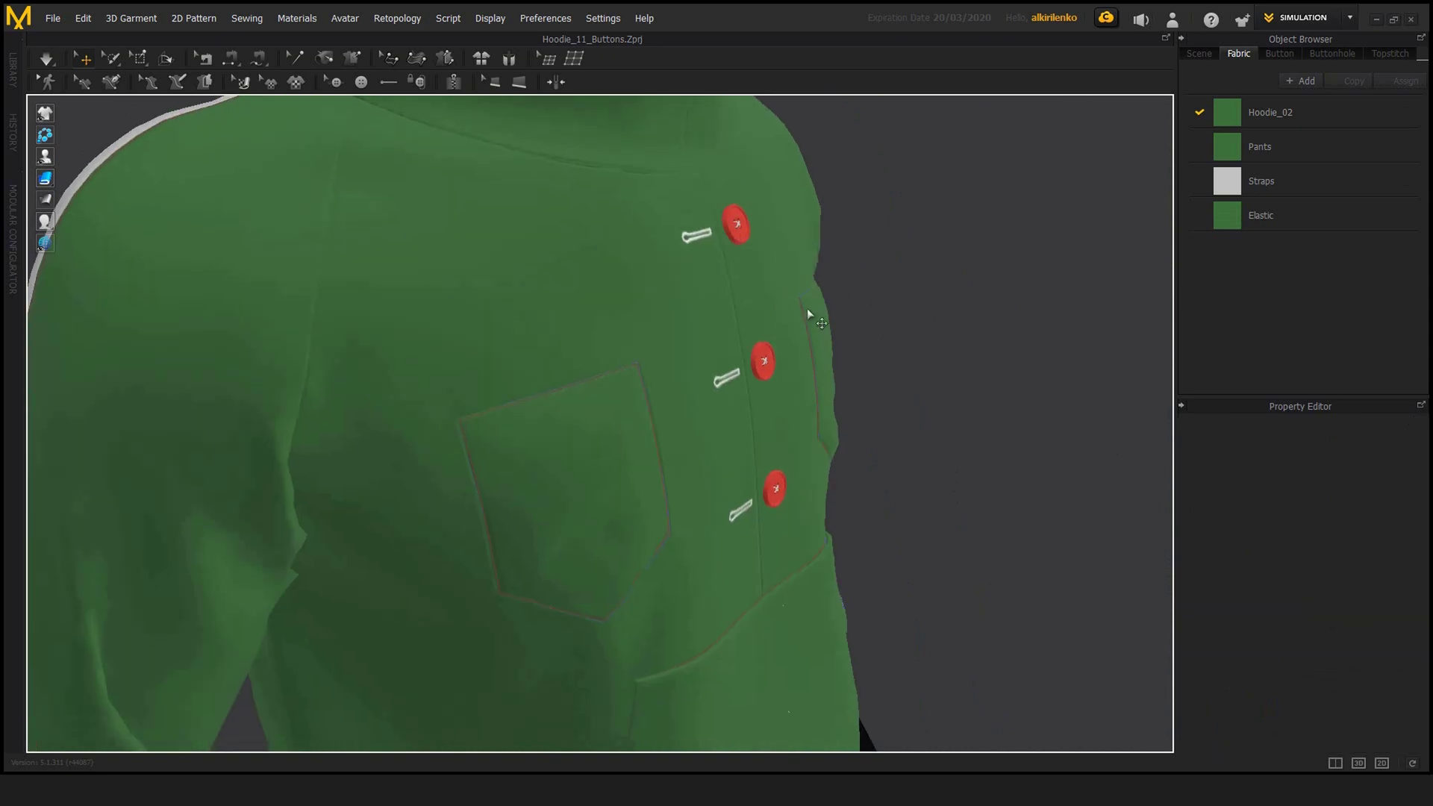
right_click_drag(825, 313, 870, 292)
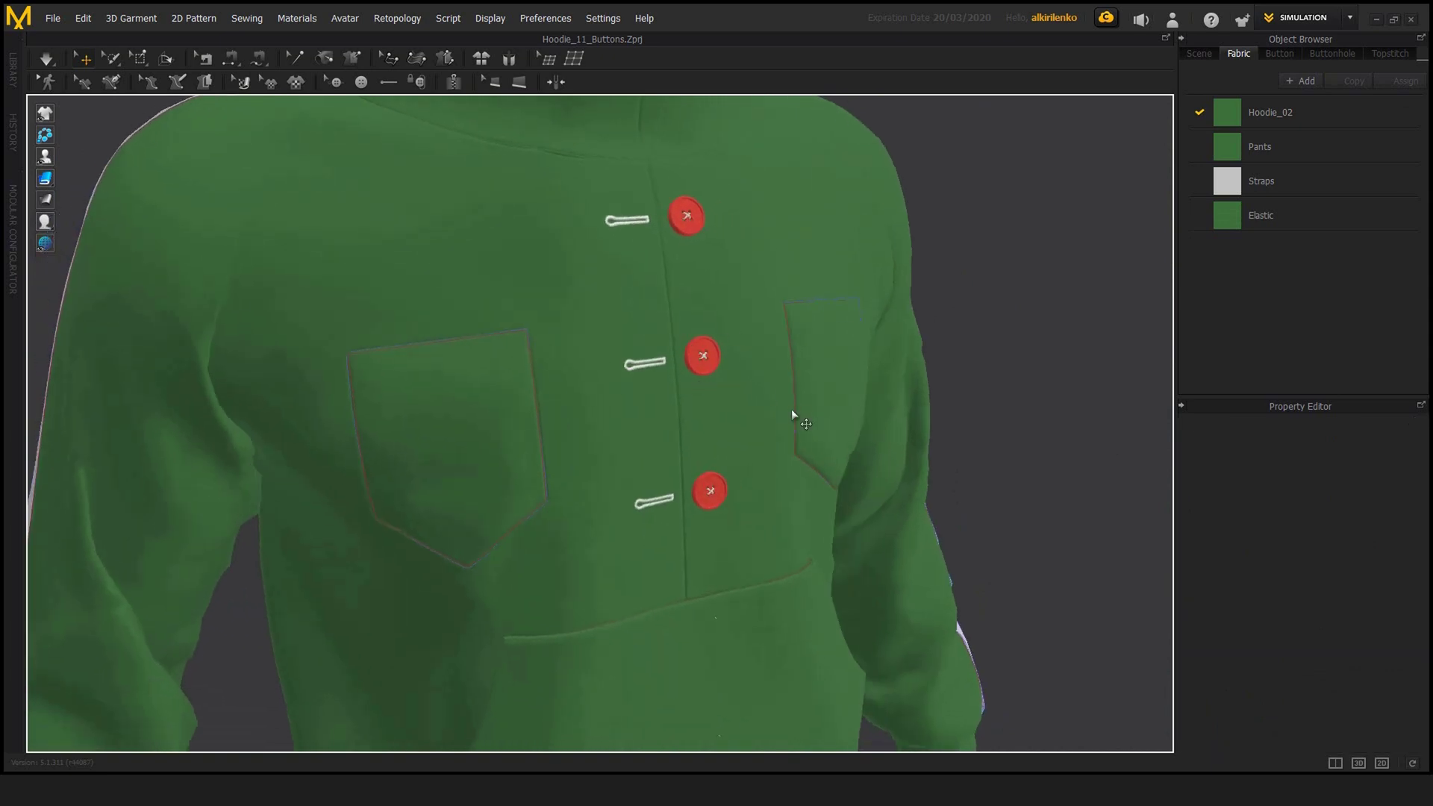
scroll(791, 414, "down", 5)
scroll(701, 418, "up", 5)
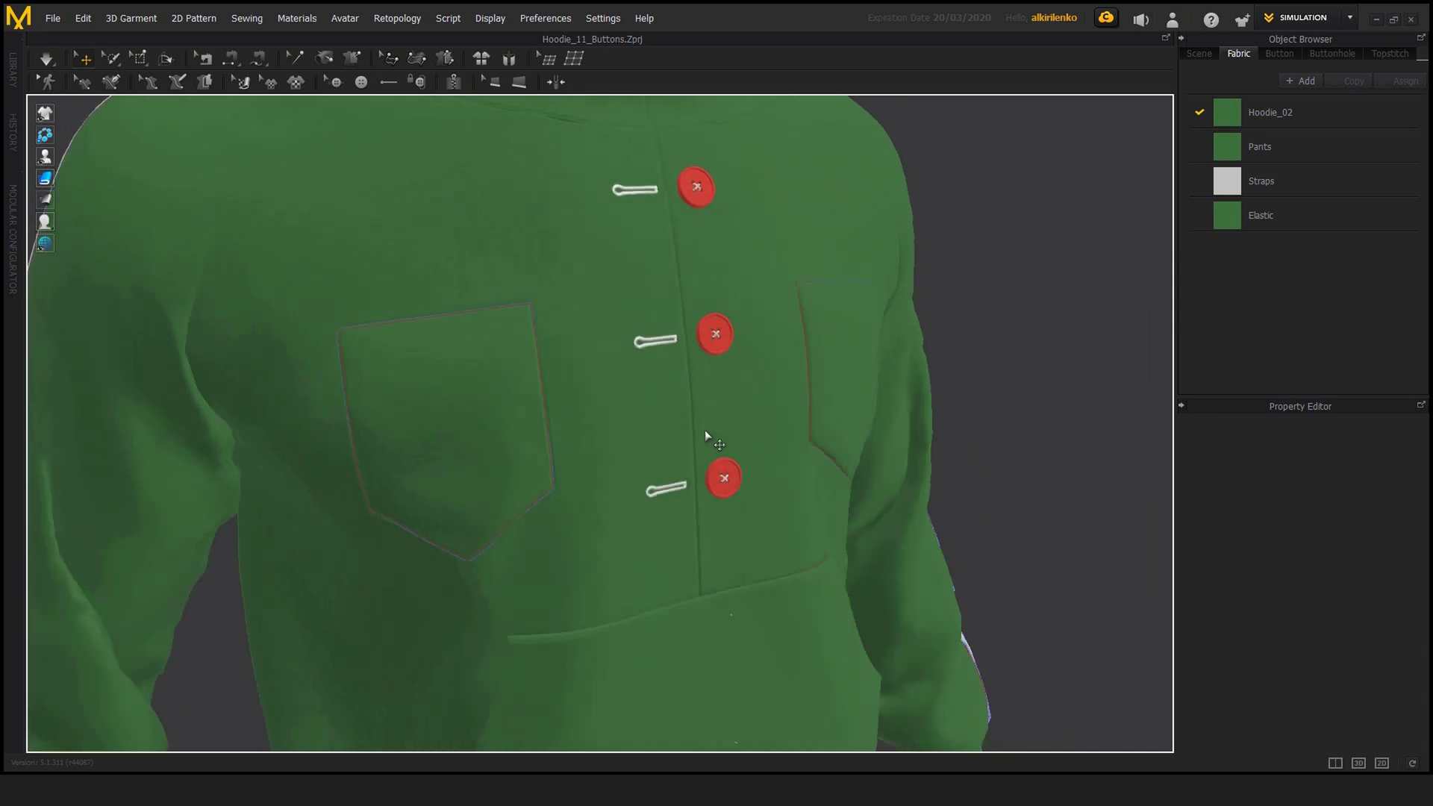
scroll(707, 425, "down", 4)
scroll(701, 406, "up", 4)
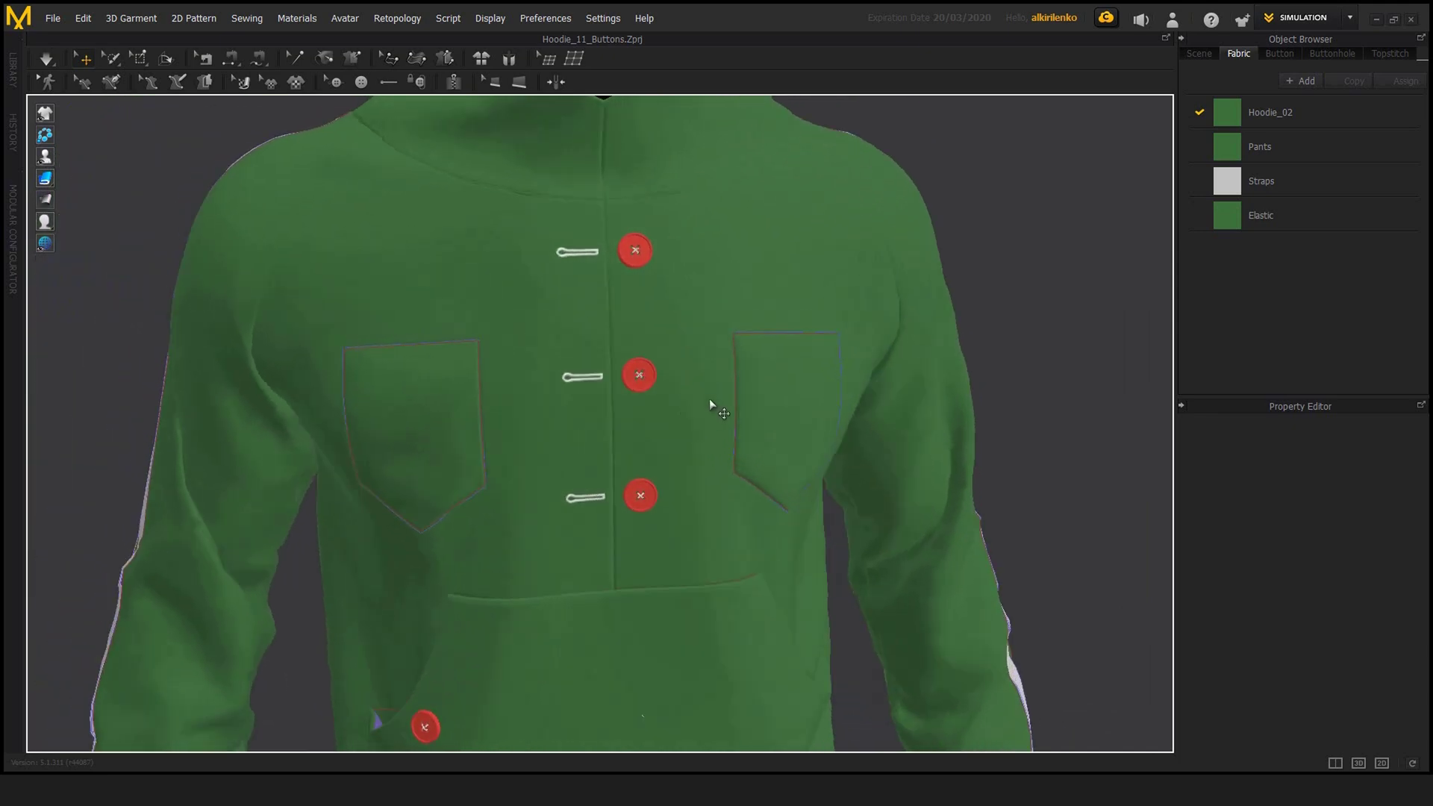
right_click_drag(709, 400, 716, 370)
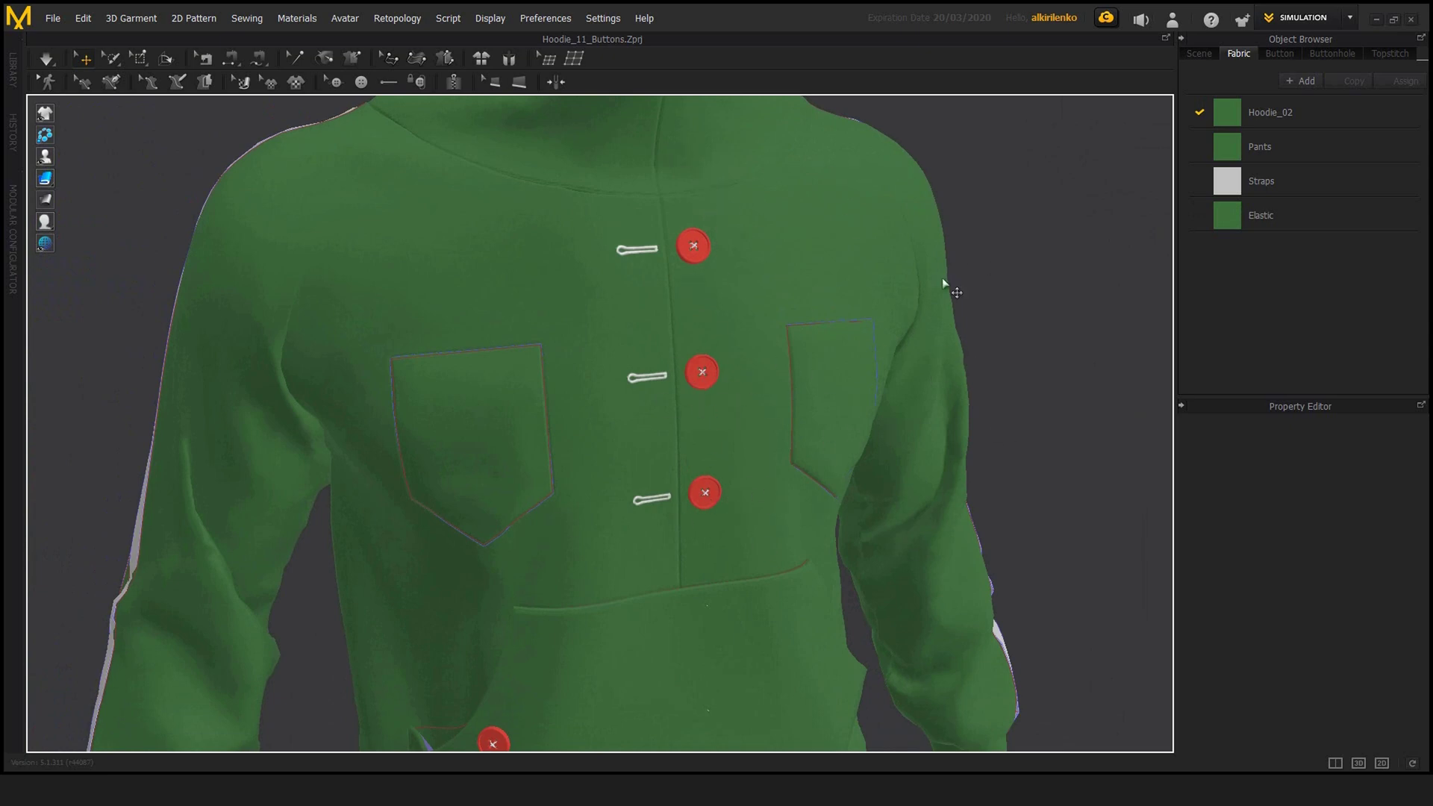
- Turn off collision for the three chest buttons on the hoodie's centre front
left_click(697, 254)
left_click(702, 373, "shift")
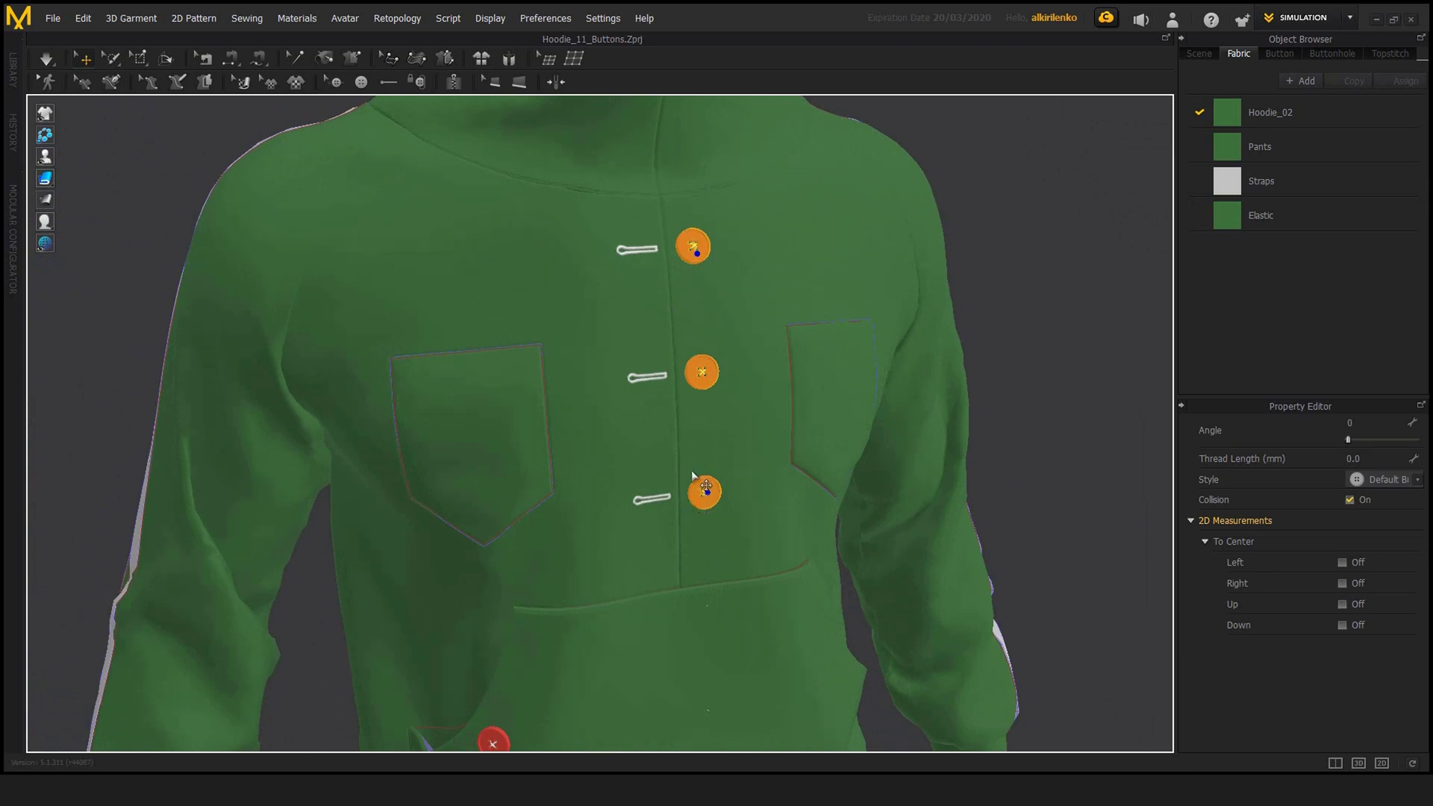
left_click(1350, 500)
right_click_drag(803, 262, 912, 266)
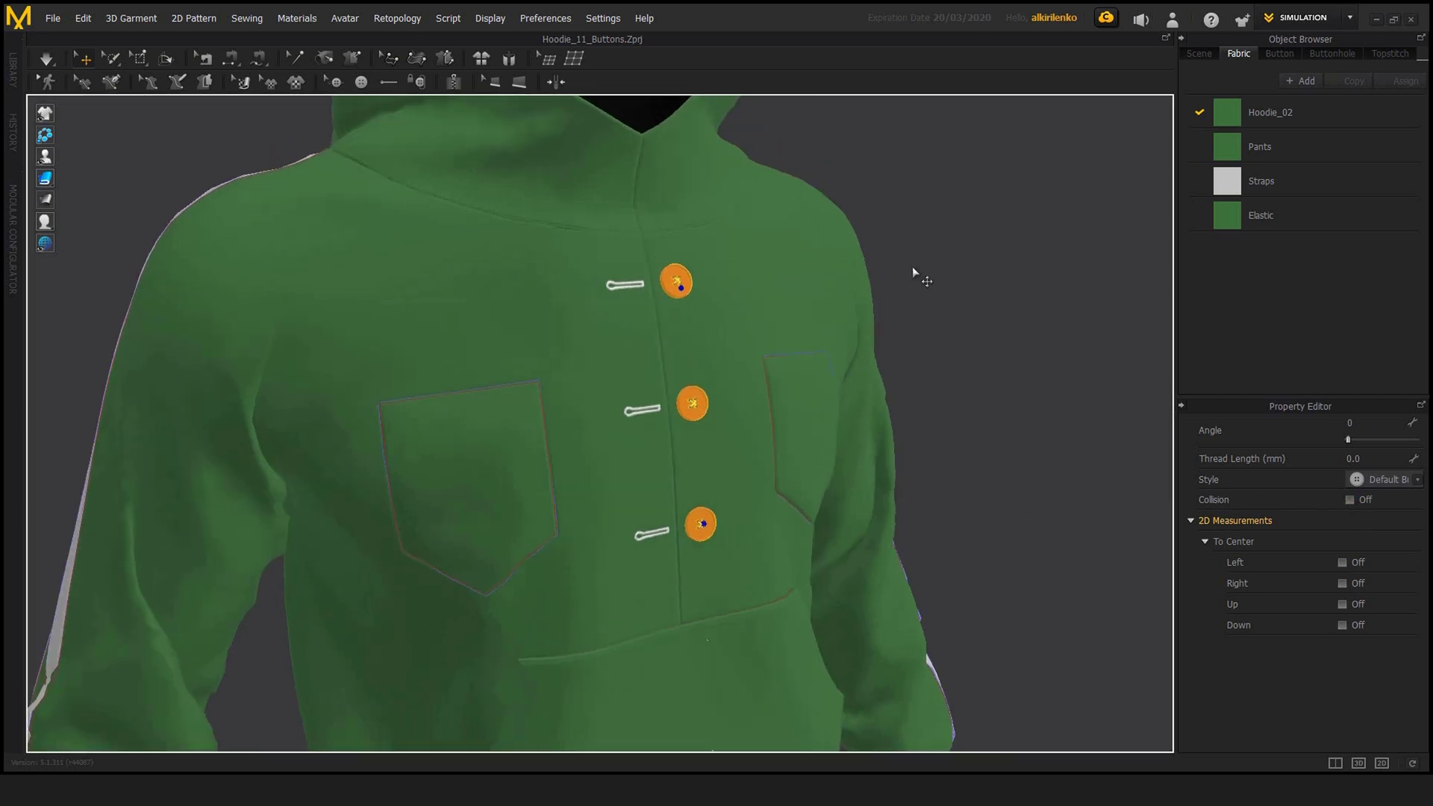
- Simulate the garment with the chest buttons' collision off and check how they sit on the fabric from several angles
left_click(665, 304)
scroll(813, 300, "up", 2)
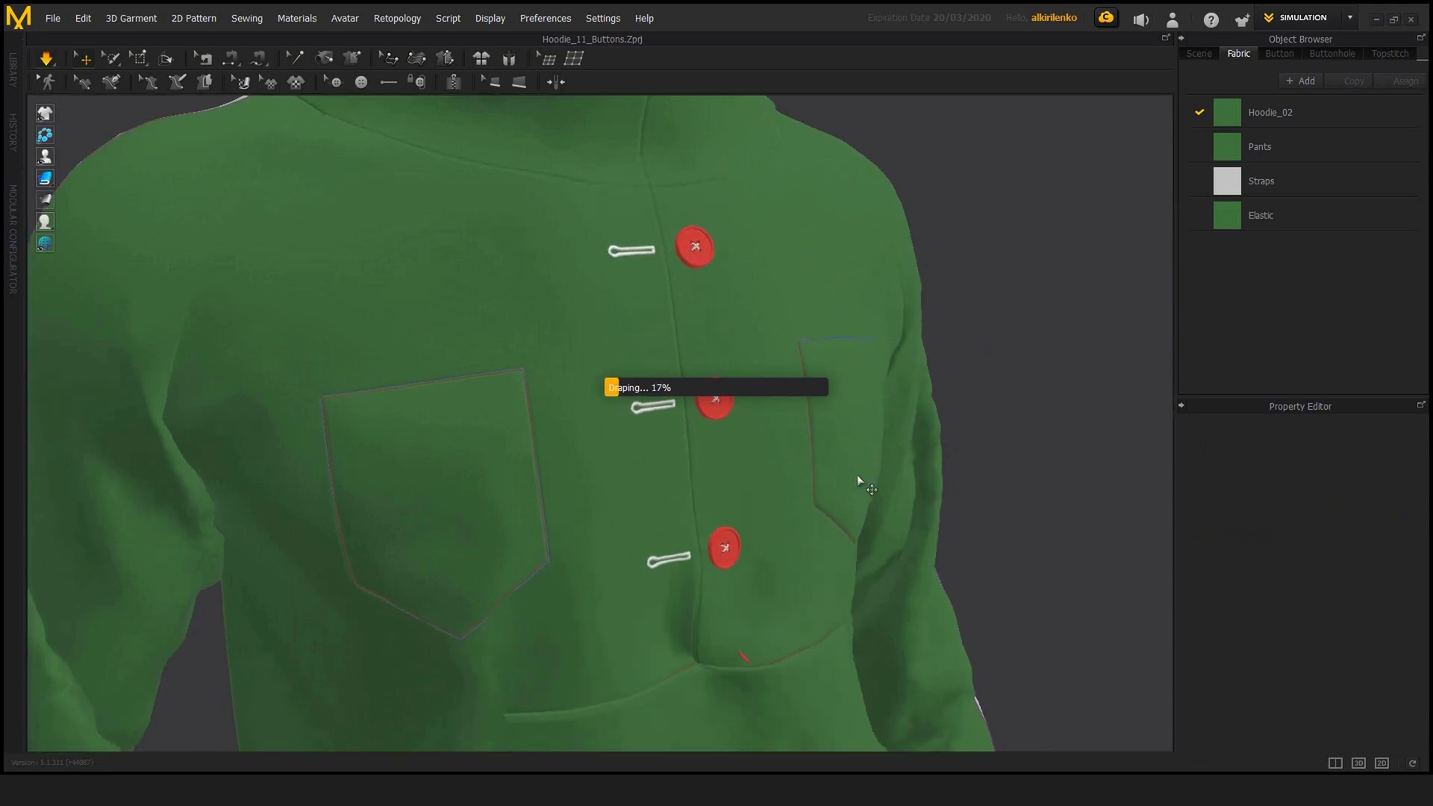
right_click_drag(856, 474, 773, 477)
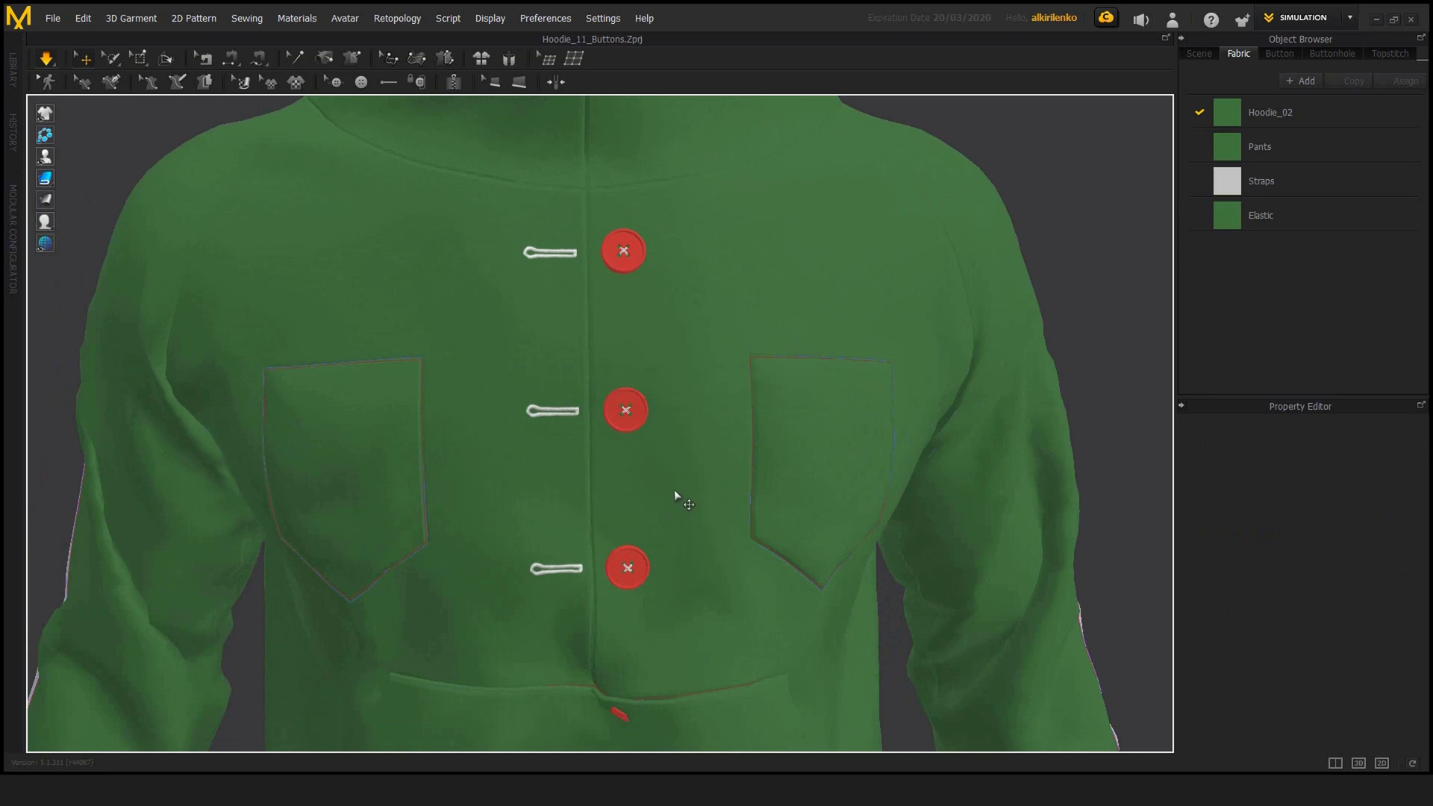
right_click_drag(674, 496, 622, 353)
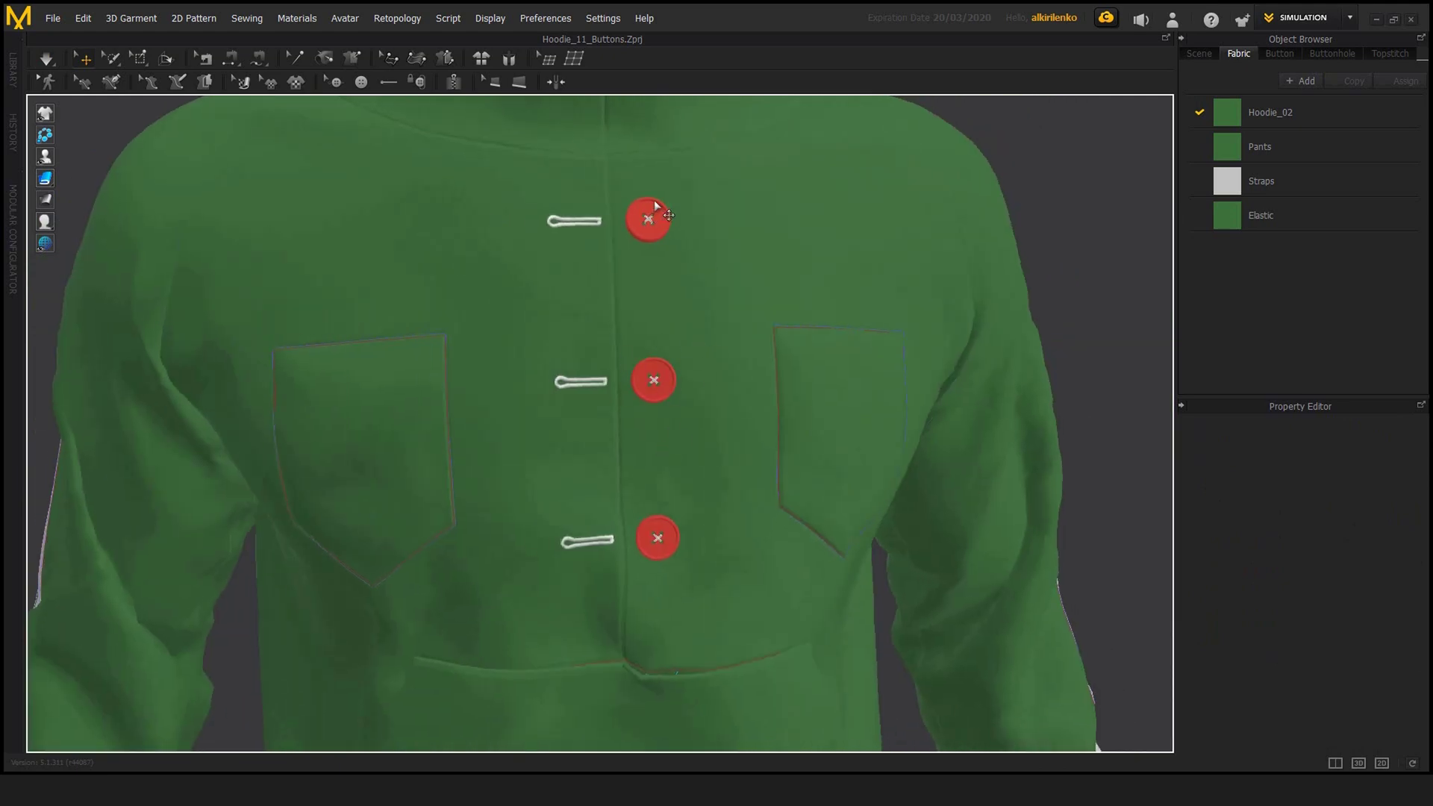
right_click_drag(654, 200, 767, 233)
right_click_drag(683, 423, 751, 410)
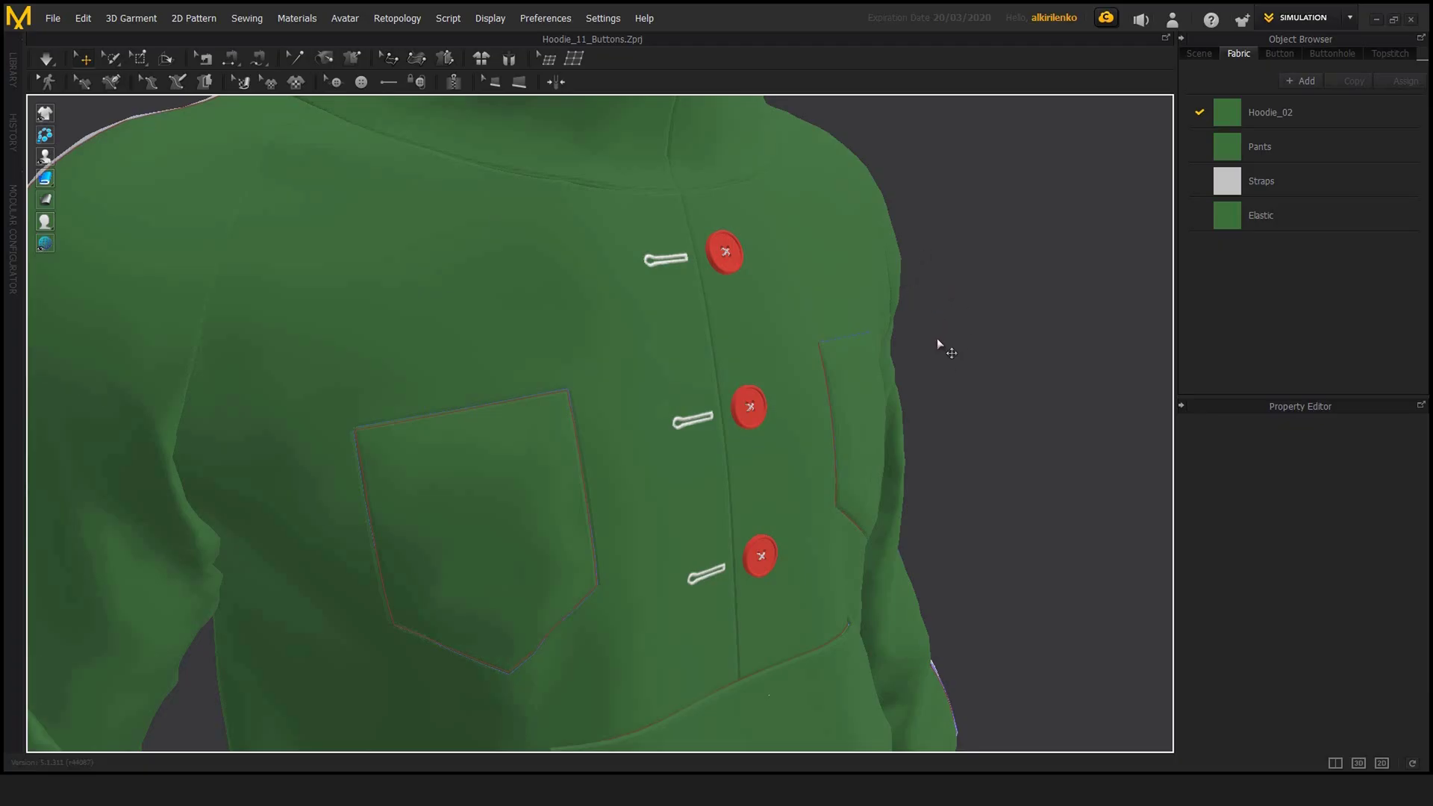
scroll(938, 338, "down", 2)
middle_click_drag(901, 345, 787, 273)
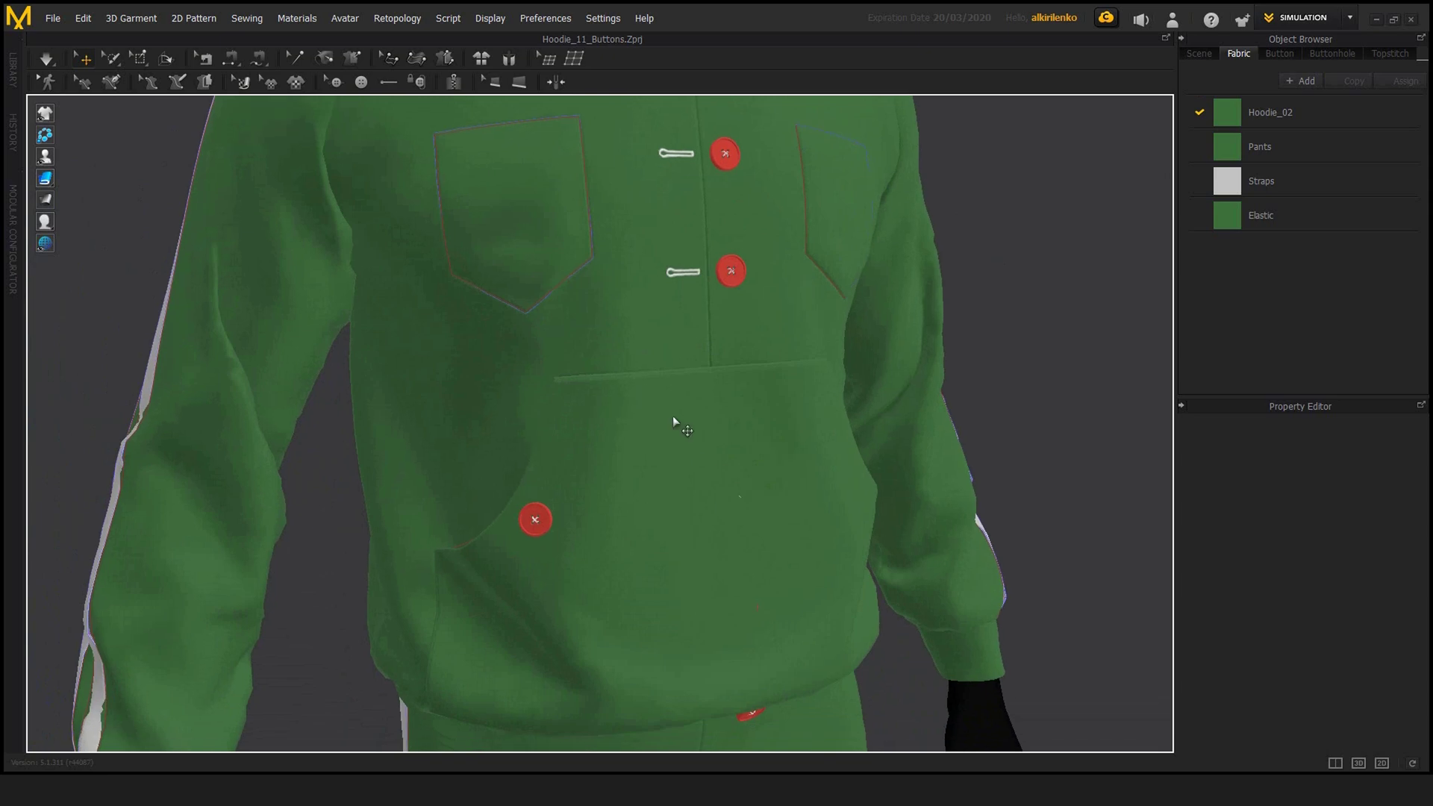
right_click_drag(748, 289, 706, 295)
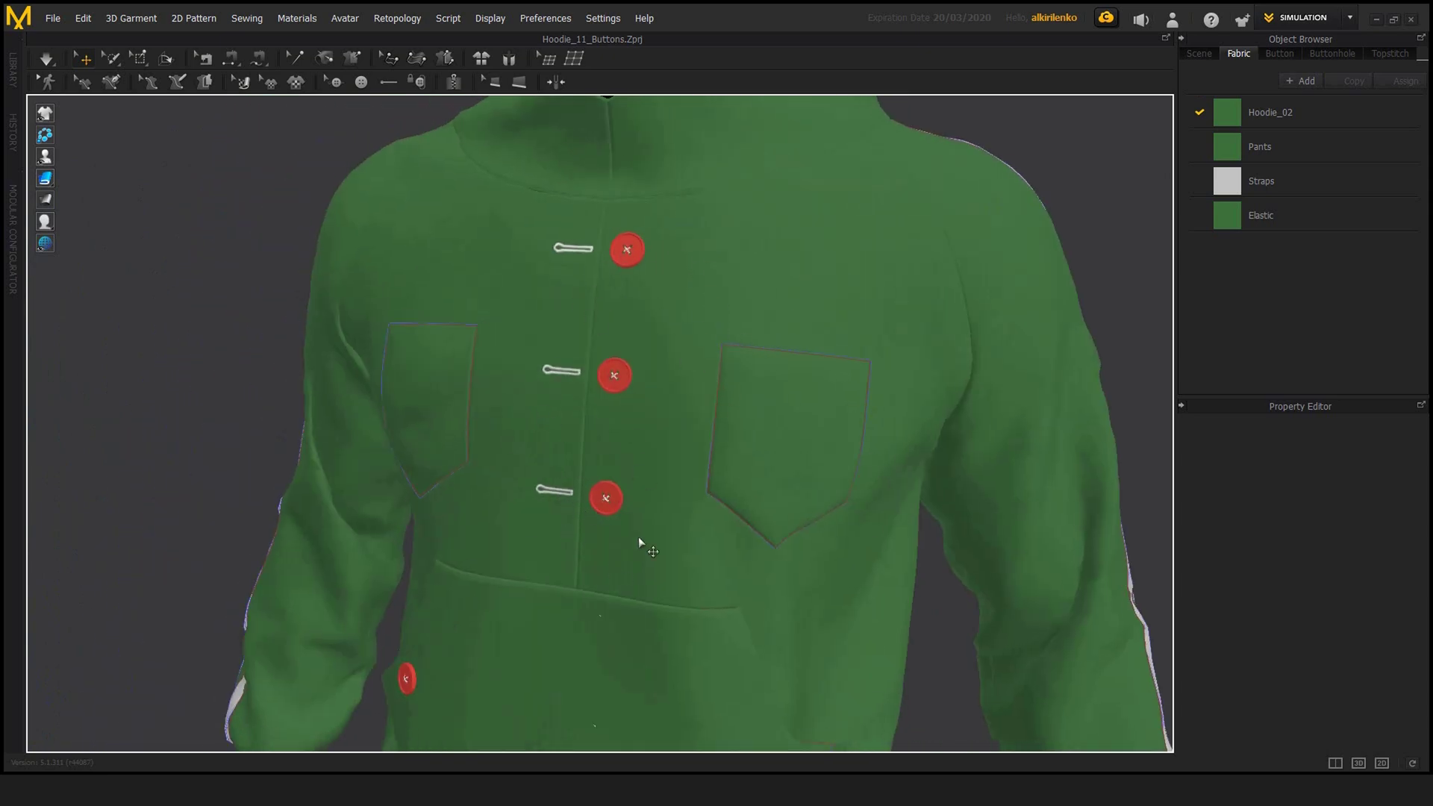
right_click_drag(716, 364, 876, 222)
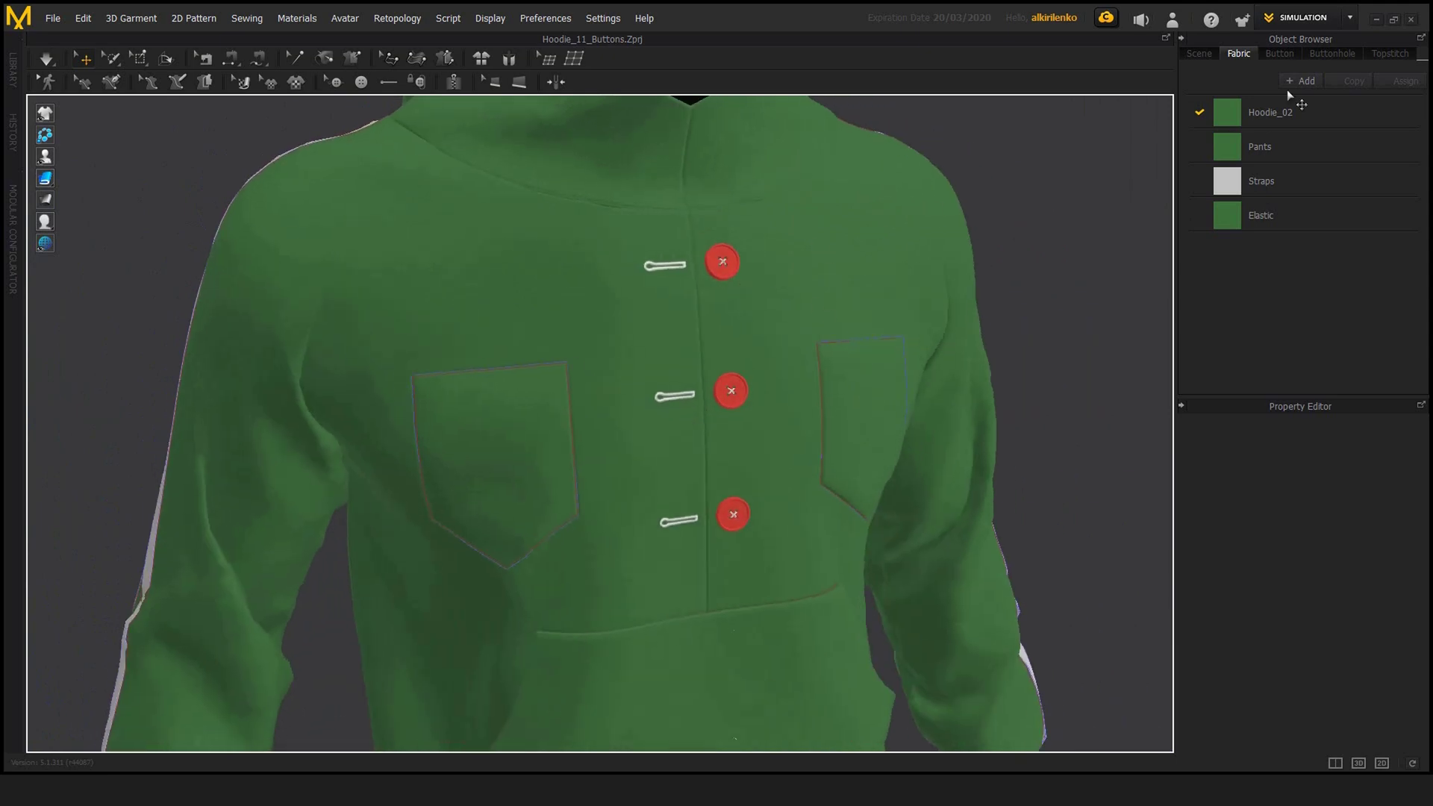
right_click_drag(449, 306, 634, 313)
- Set the weight of the Default Button style to 1000 g
left_click(1279, 53)
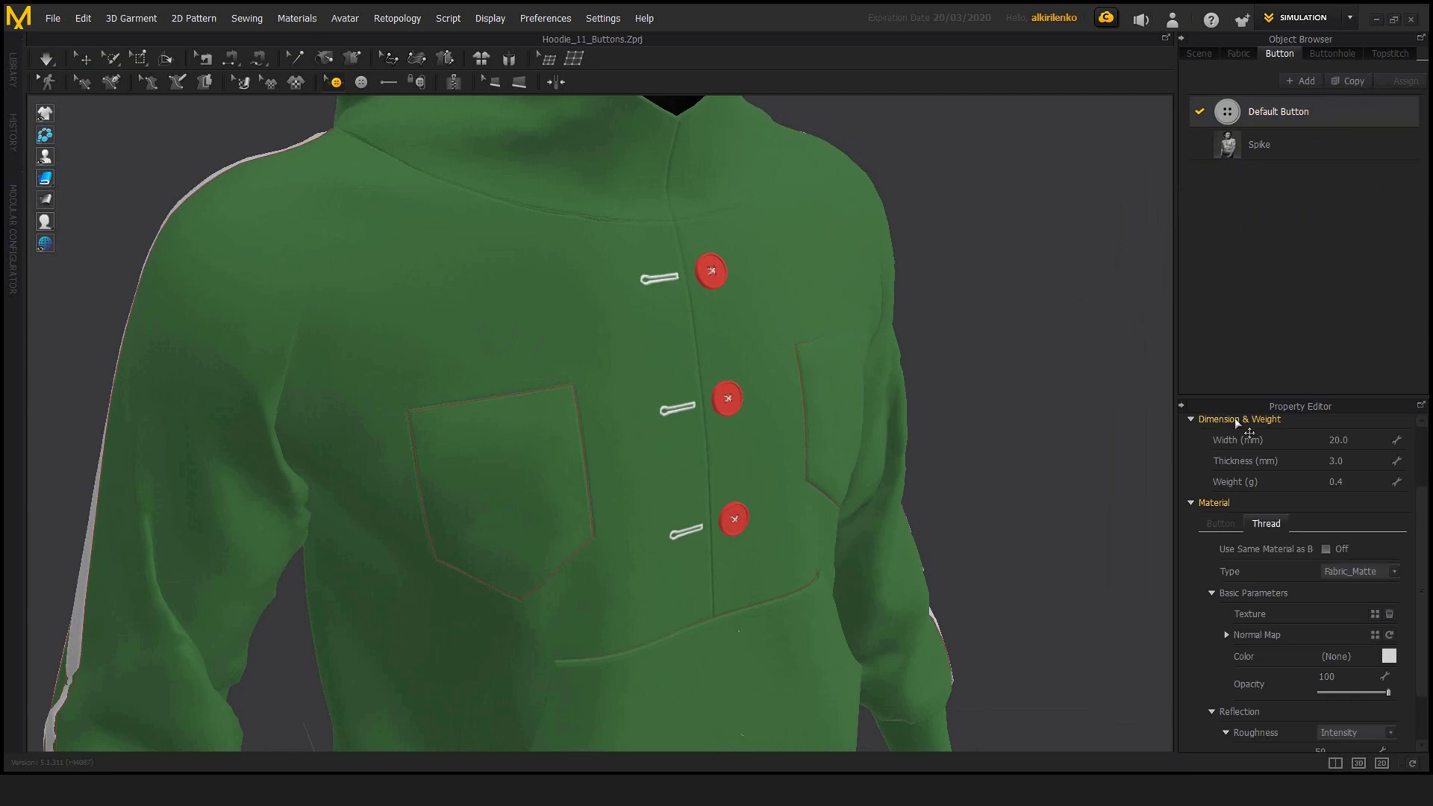
middle_click_drag(937, 544, 1037, 497)
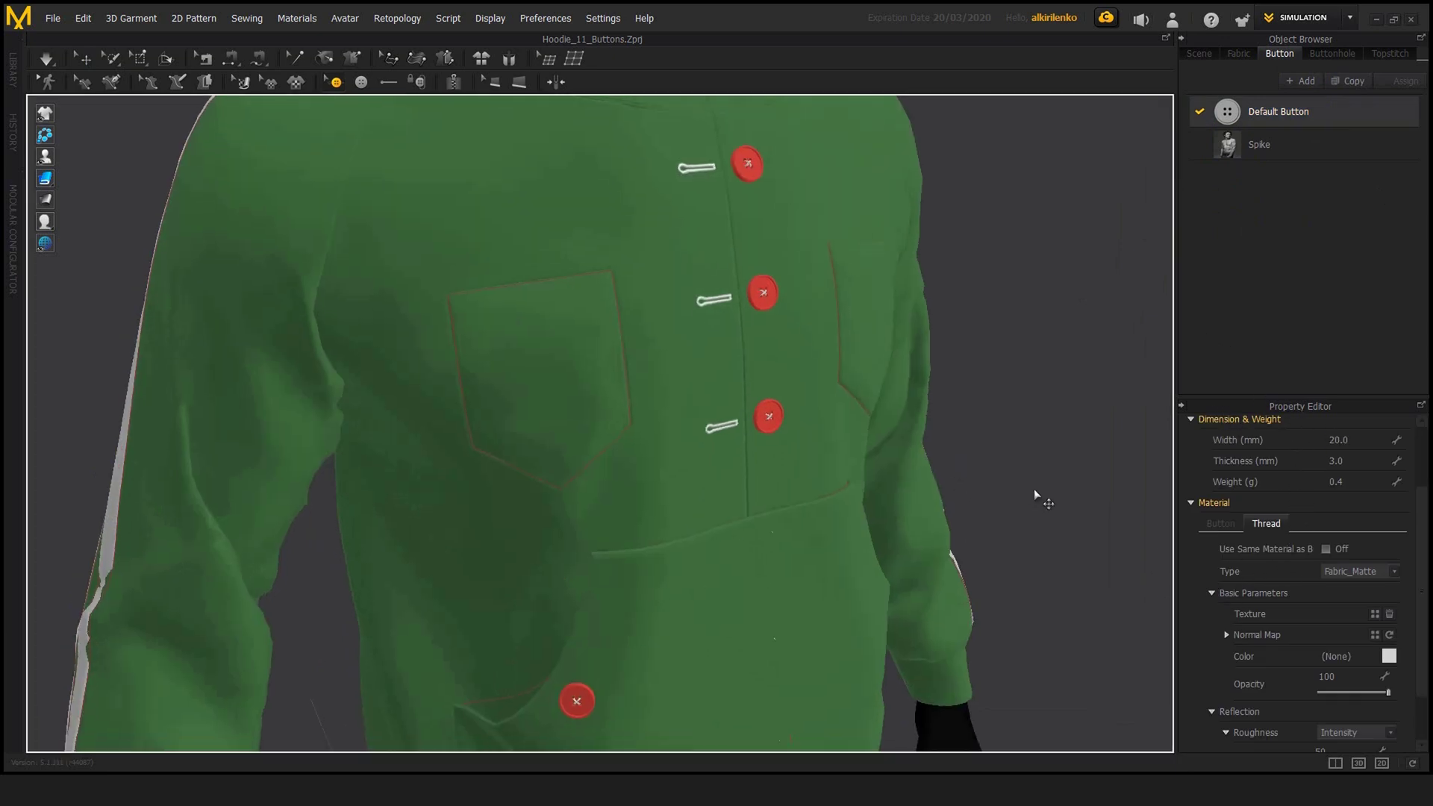
scroll(1265, 528, "up", 3)
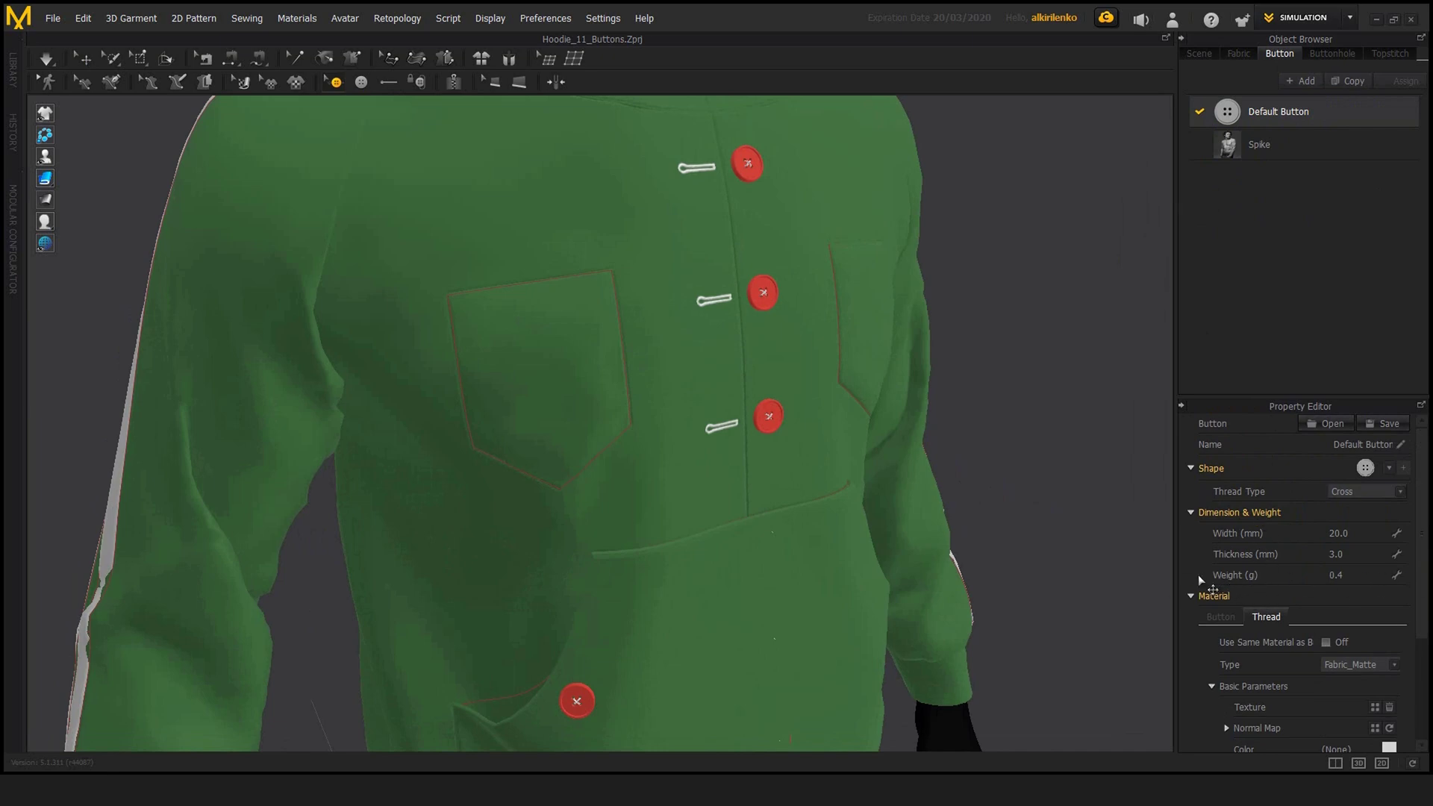
right_click_drag(812, 419, 767, 448)
scroll(704, 451, "up", 4)
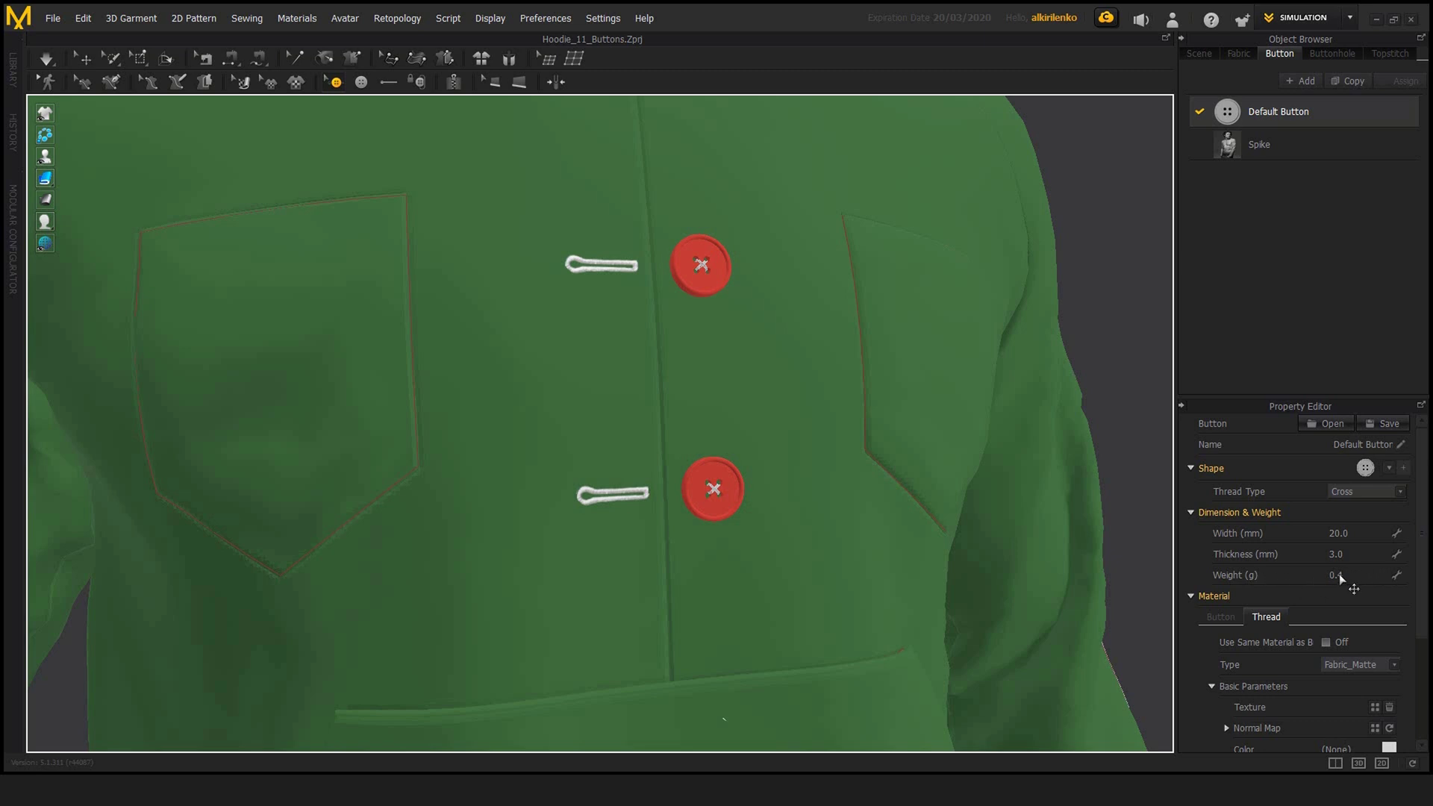
scroll(884, 485, "up", 2)
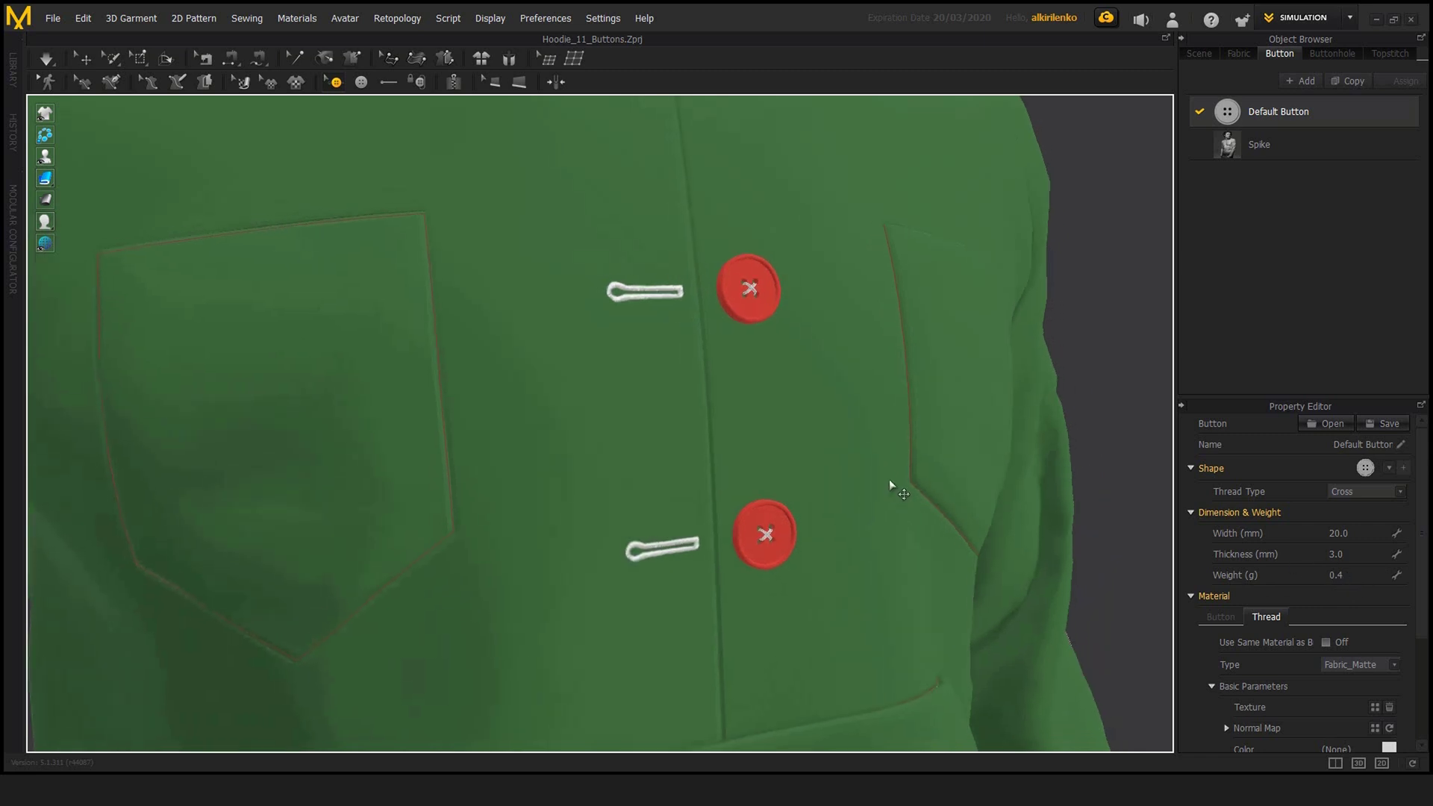
scroll(889, 486, "down", 1)
left_click(1355, 575)
type("500")
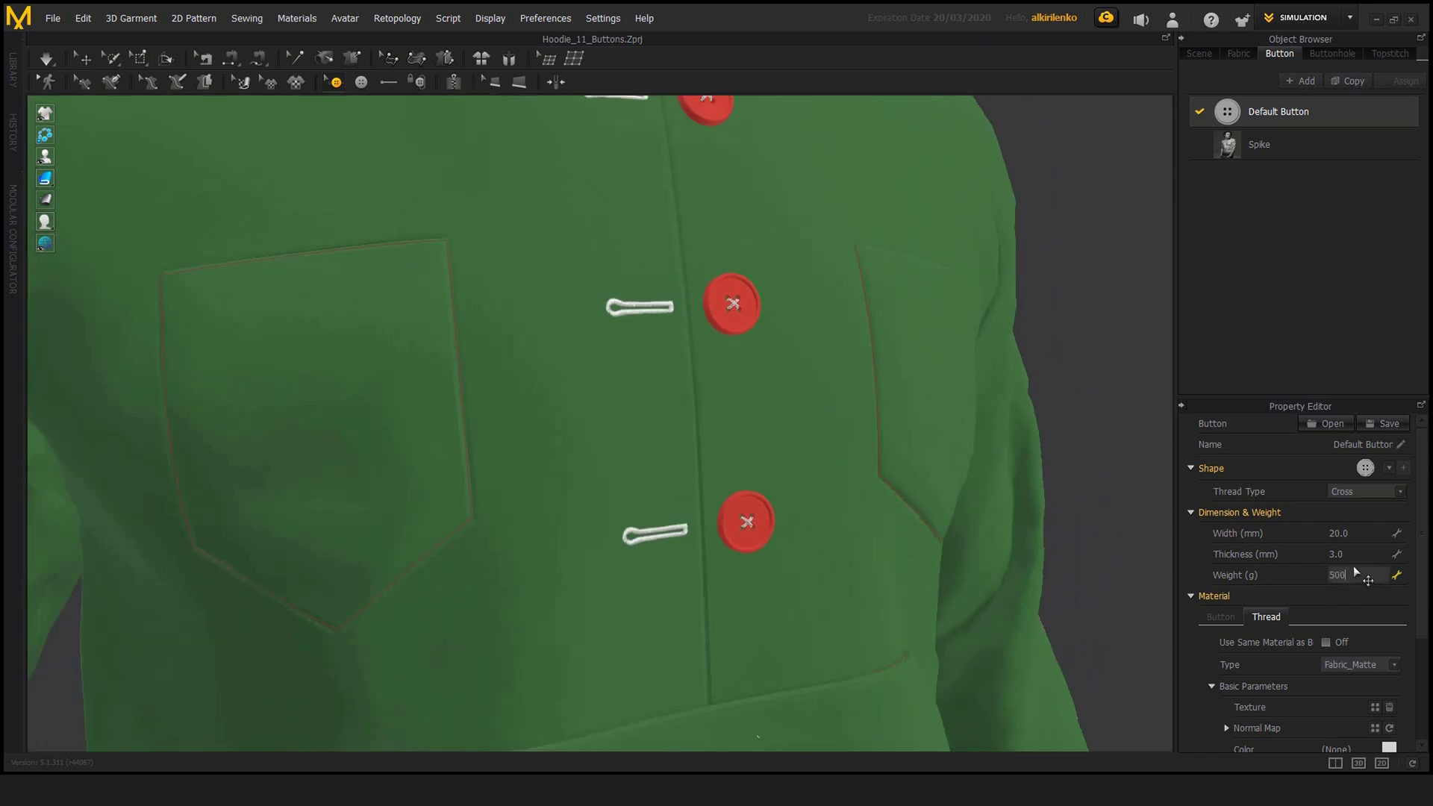
key("Return")
left_click(1361, 575)
- Check the three chest buttons from both sides with the heavier button weight
scroll(768, 369, "down", 2)
scroll(701, 348, "up", 2)
scroll(713, 264, "down", 2)
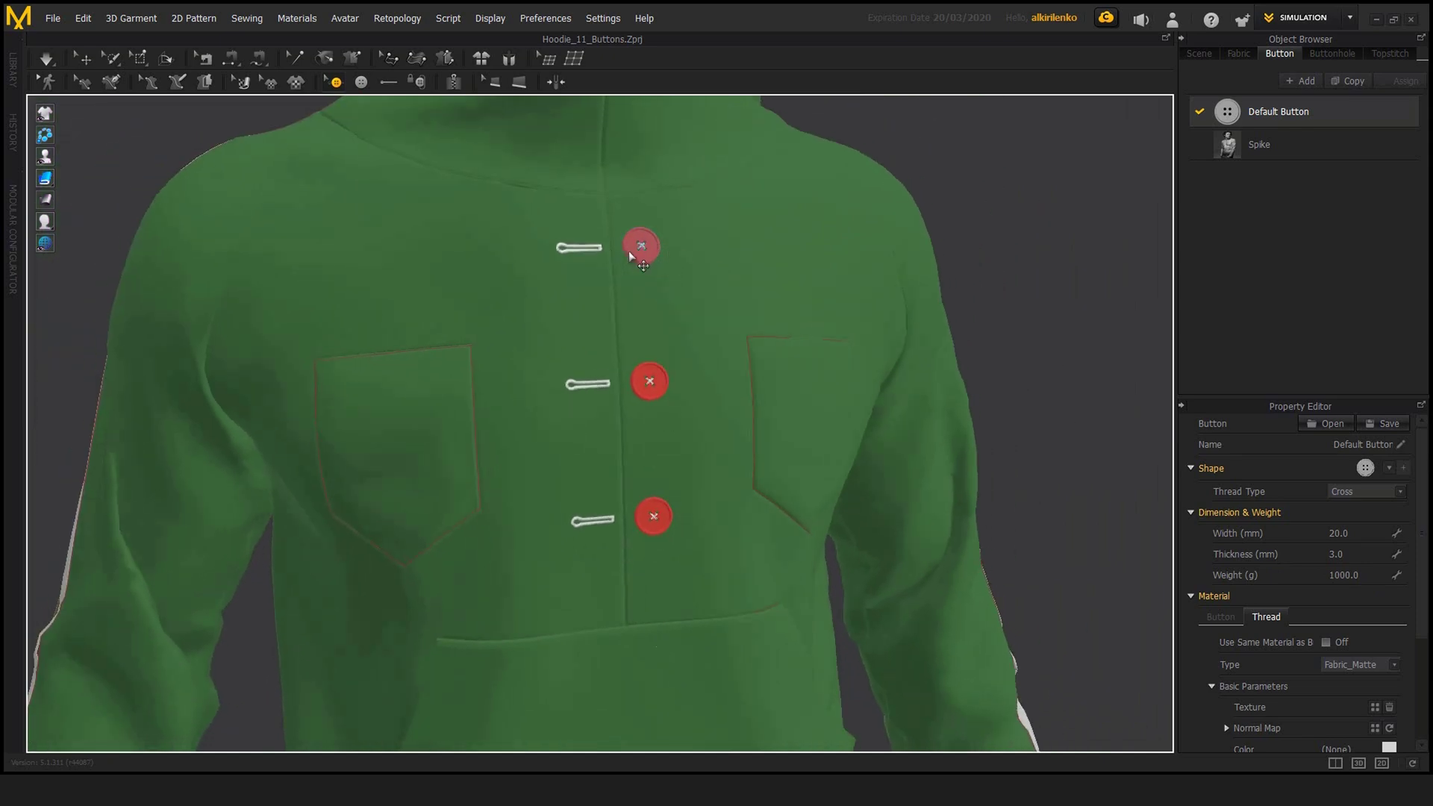
right_click_drag(655, 258, 568, 255)
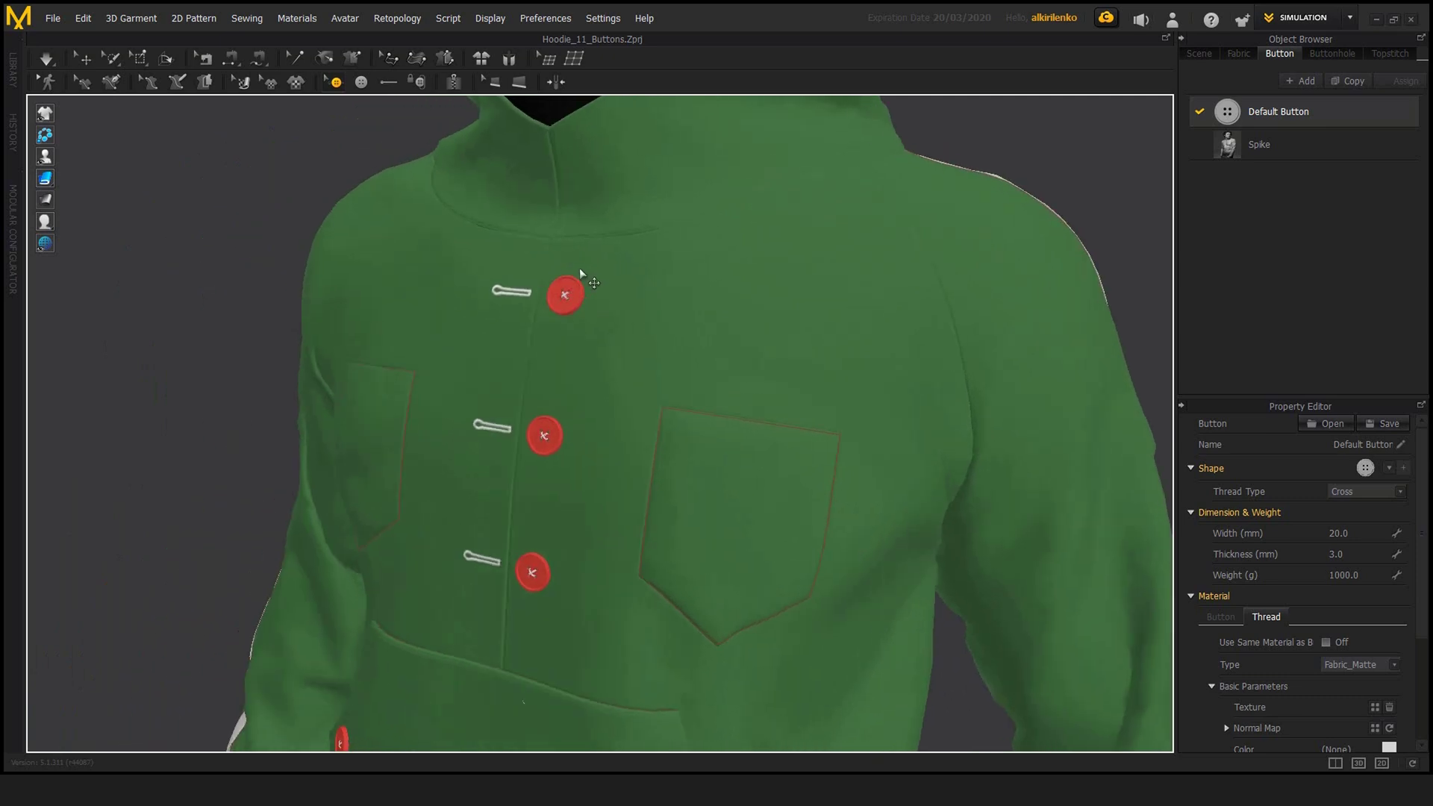
right_click_drag(585, 371, 691, 362)
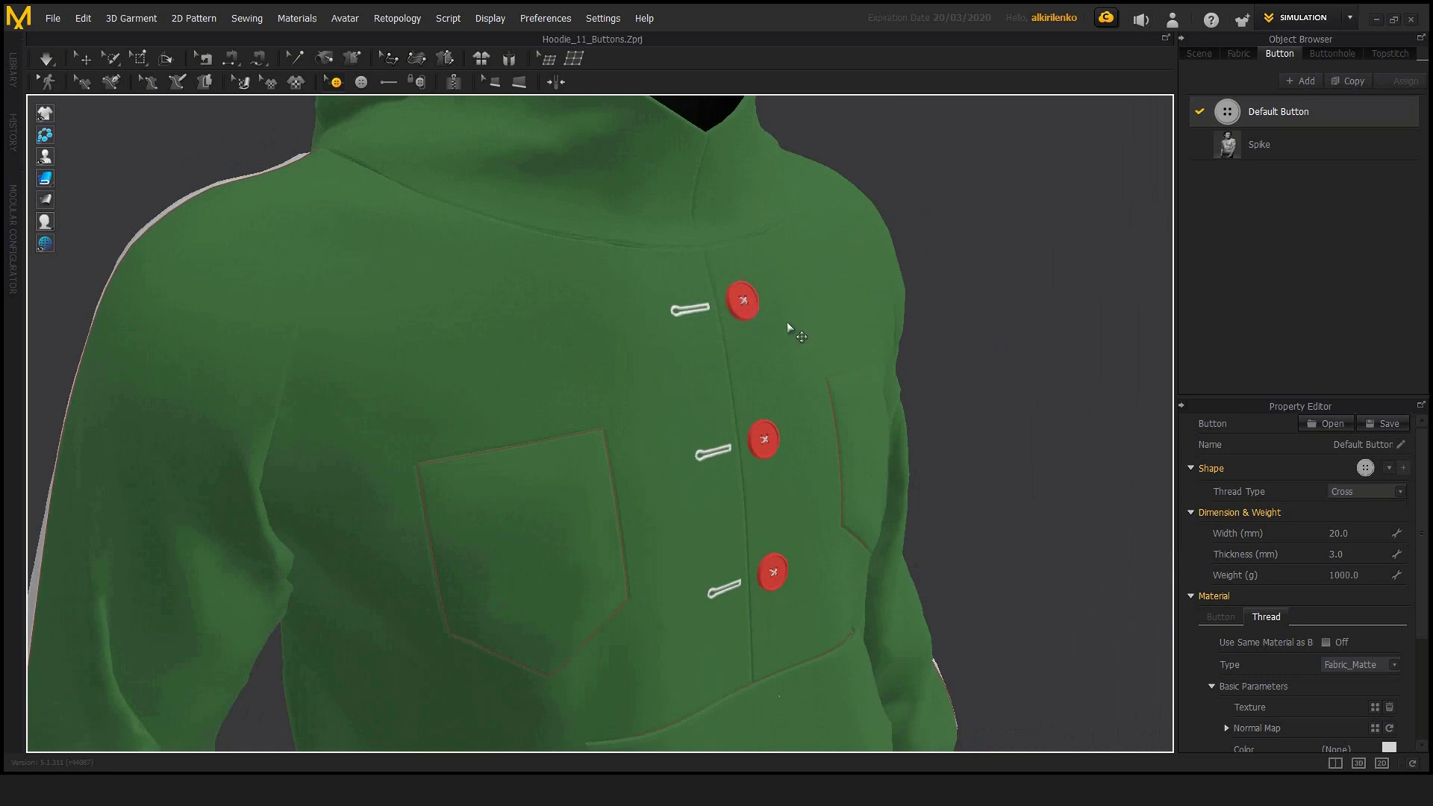
- Examine the front pocket button, the waistband button and the trousers from several angles
scroll(820, 396, "down", 6)
middle_click_drag(806, 351, 831, 134)
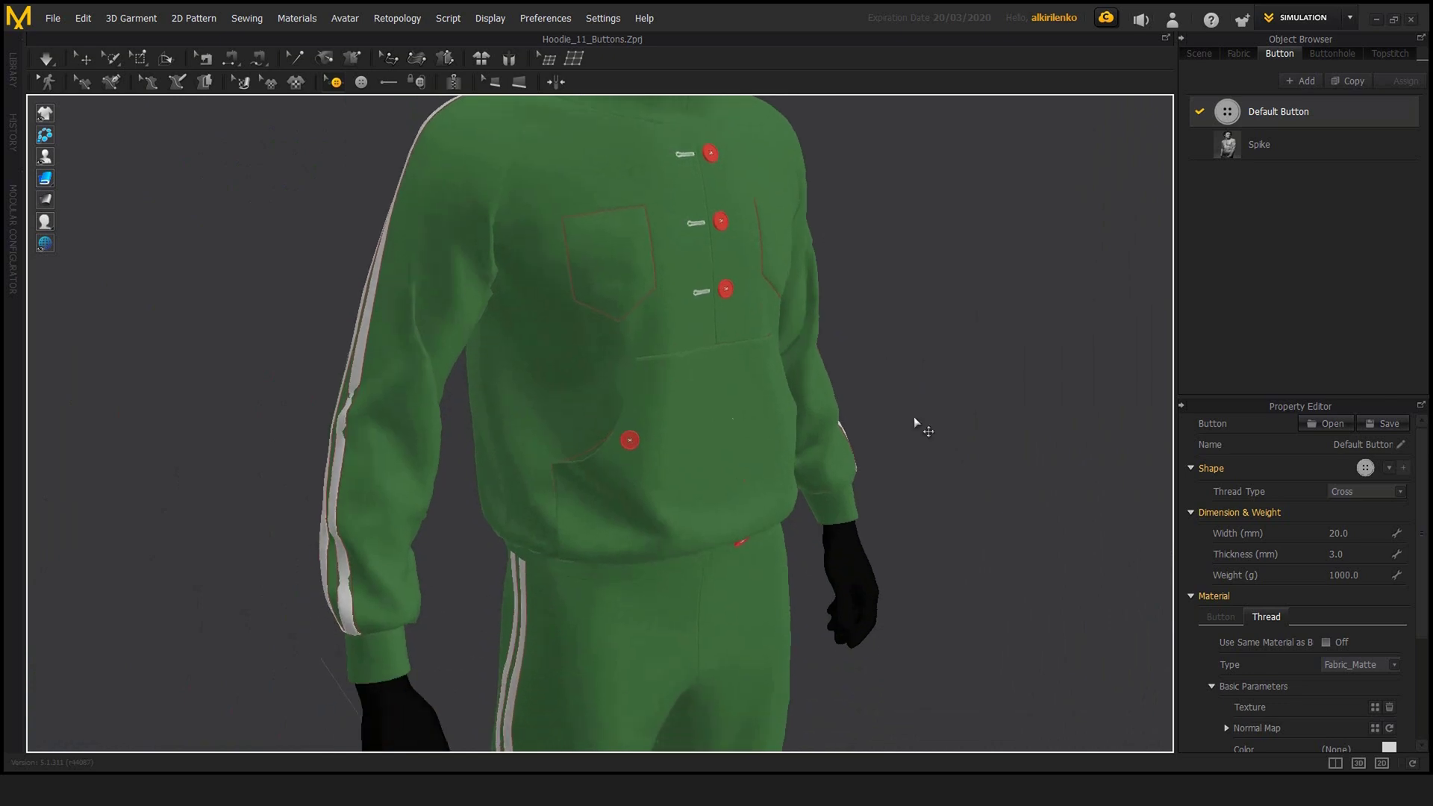
right_click_drag(914, 419, 815, 430)
middle_click_drag(814, 424, 828, 282)
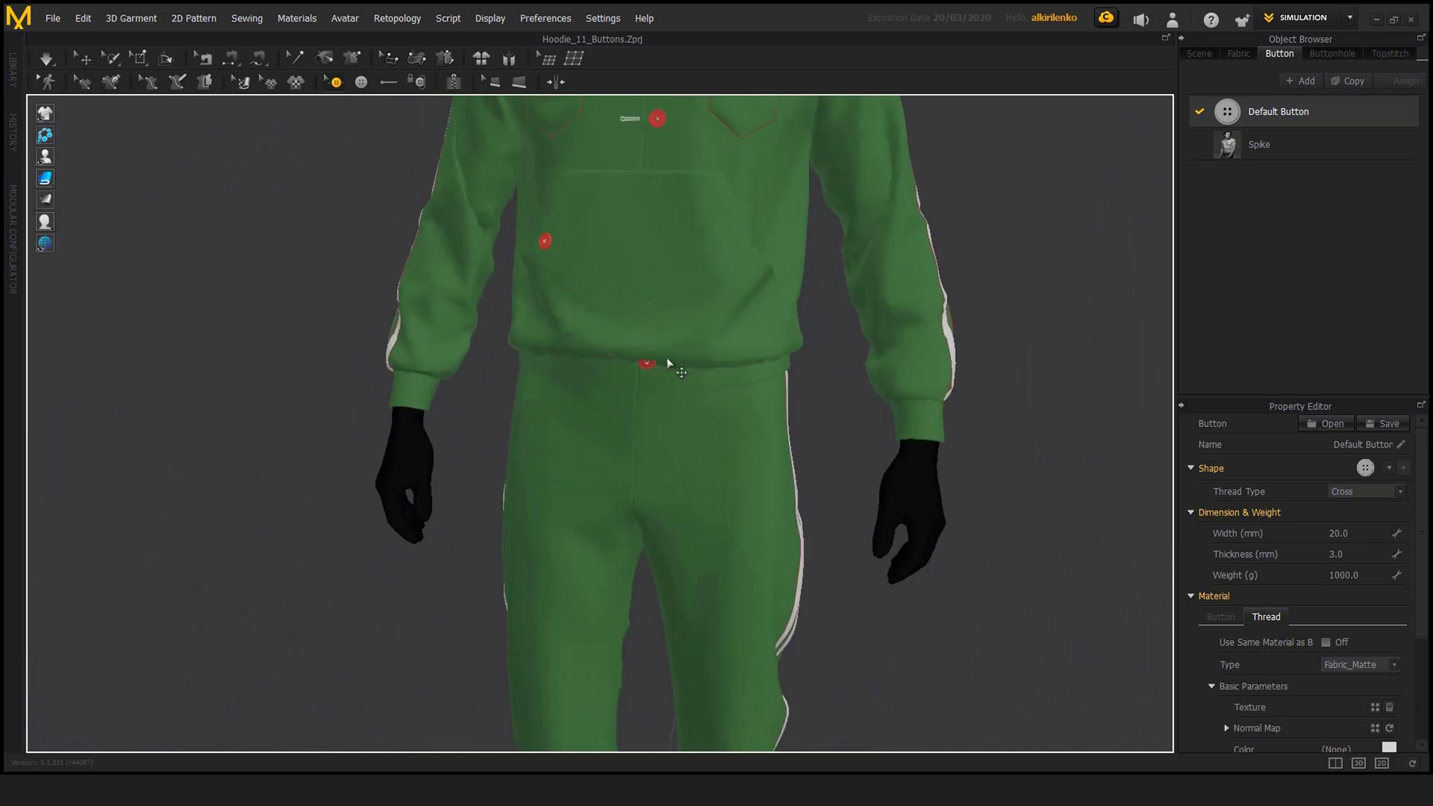
right_click_drag(666, 357, 696, 375)
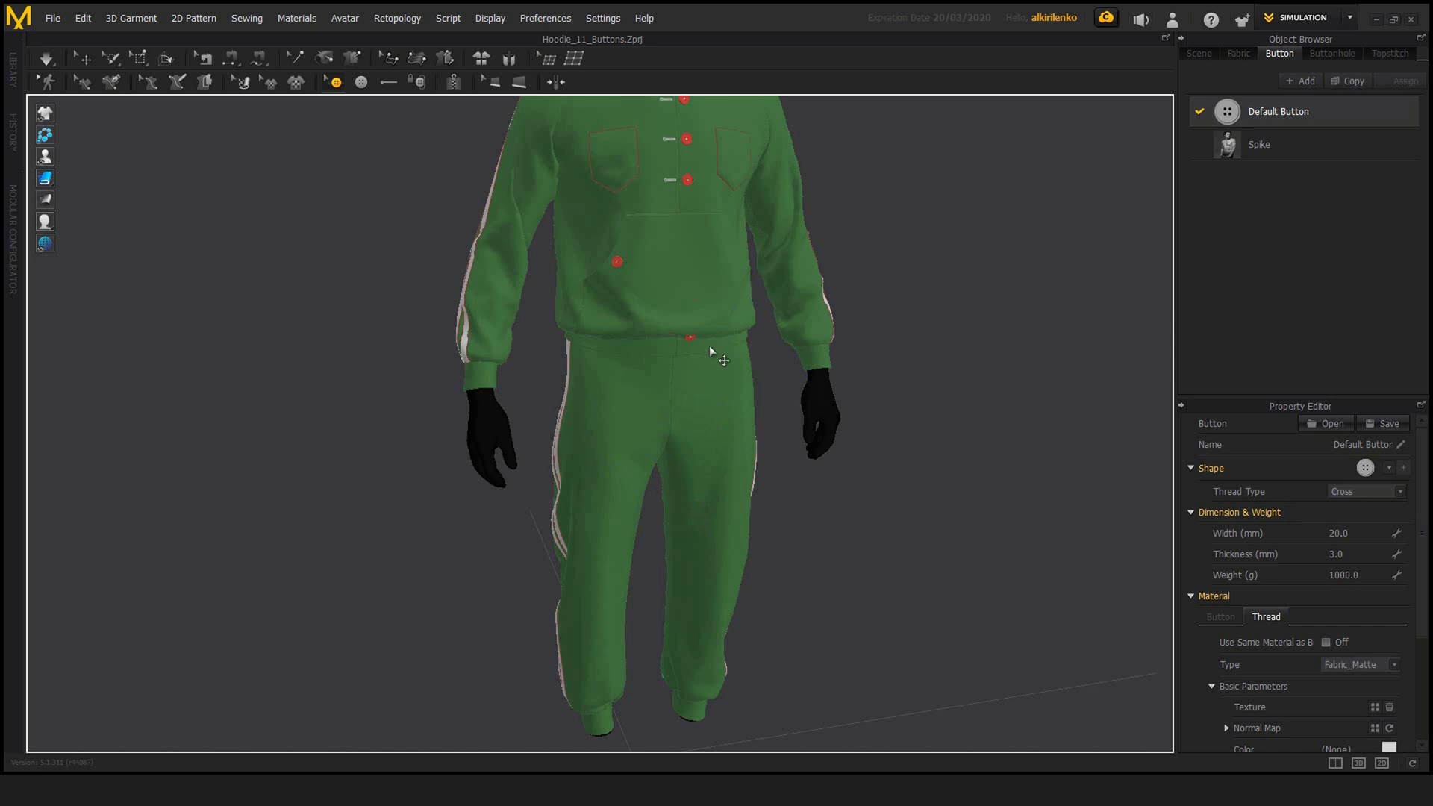
right_click_drag(750, 406, 712, 409)
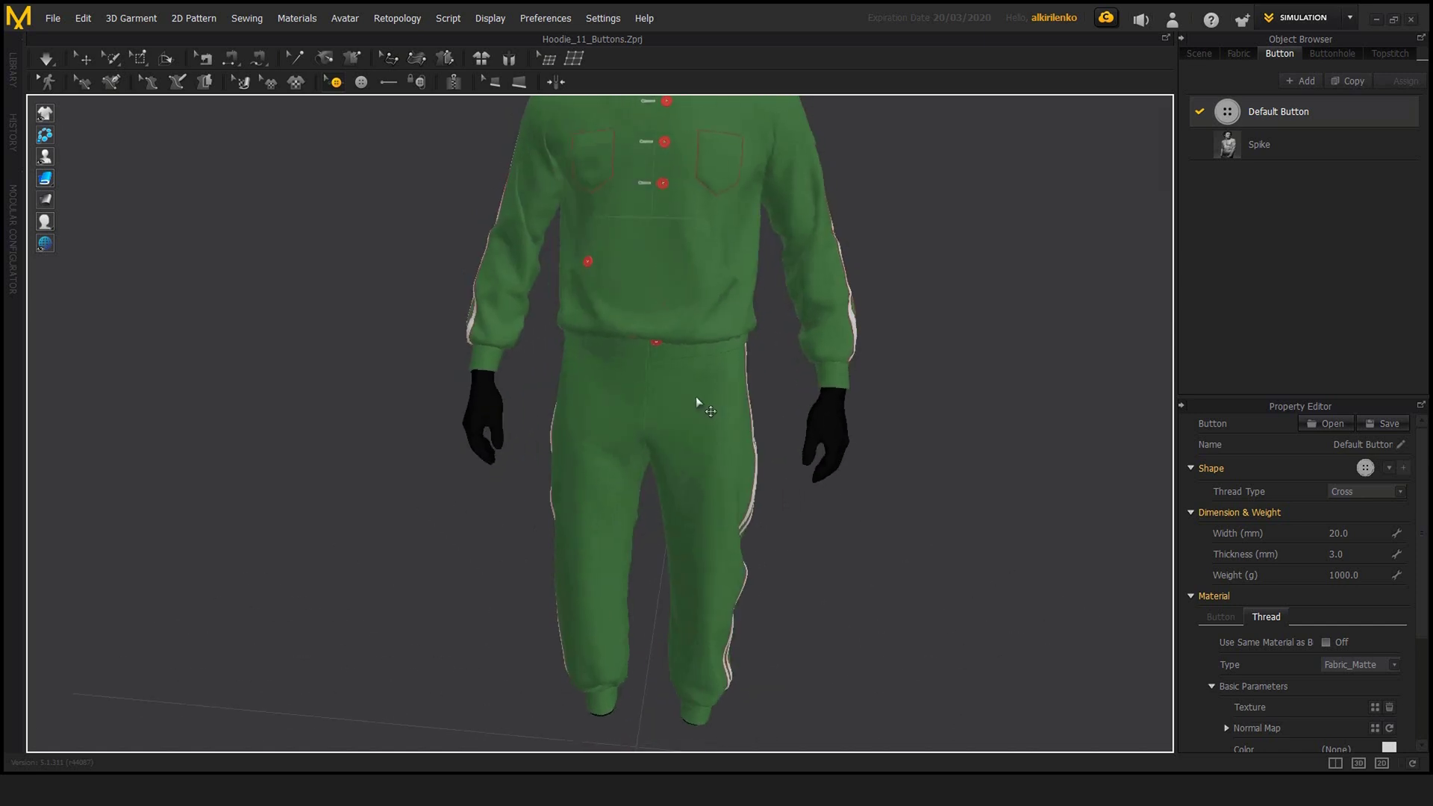
right_click_drag(579, 415, 631, 379)
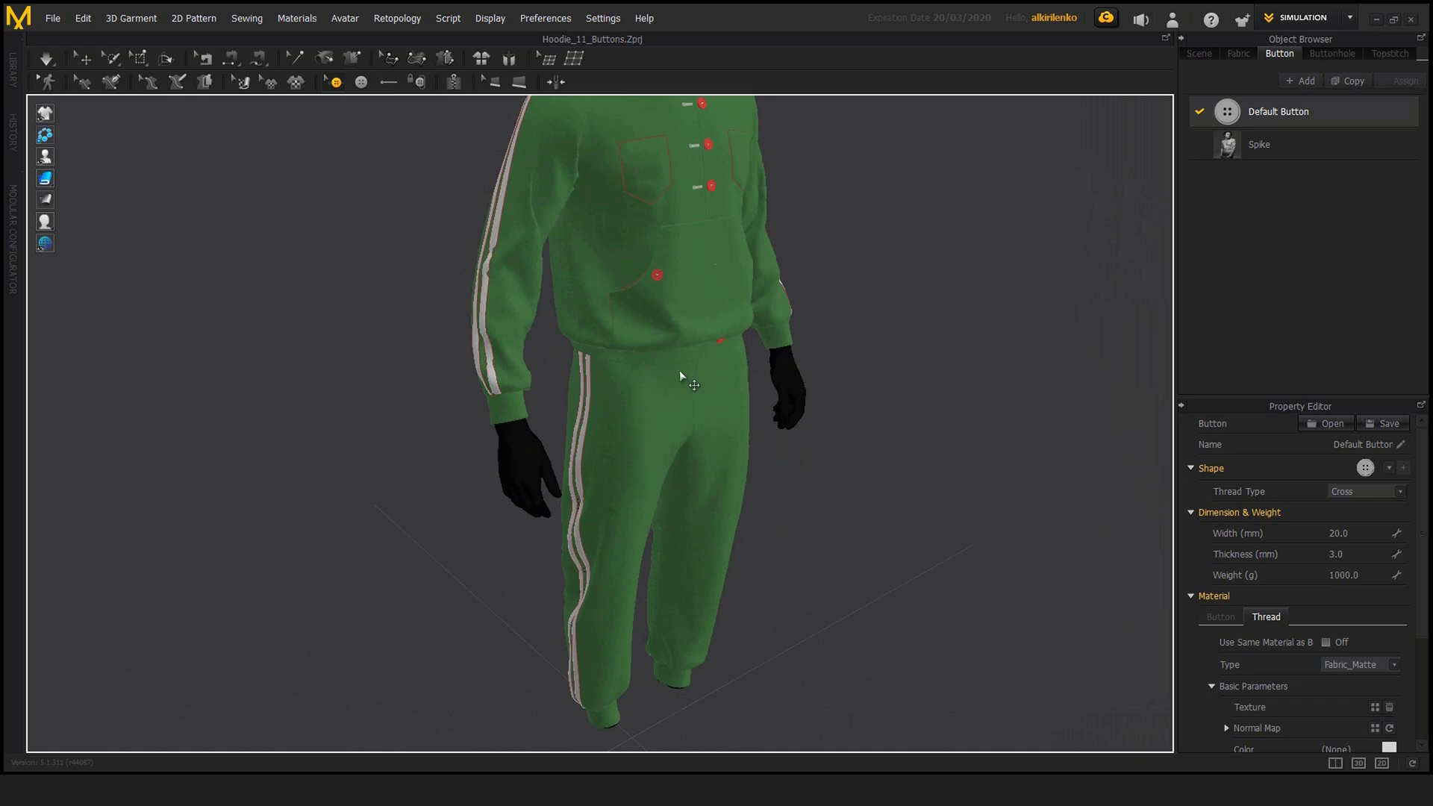
mouse_move(679, 370)
right_mouse_down()
mouse_move(691, 339)
mouse_move(627, 315)
mouse_move(629, 330)
mouse_move(603, 330)
mouse_move(615, 358)
mouse_move(667, 373)
mouse_move(625, 369)
mouse_move(669, 369)
right_mouse_up()
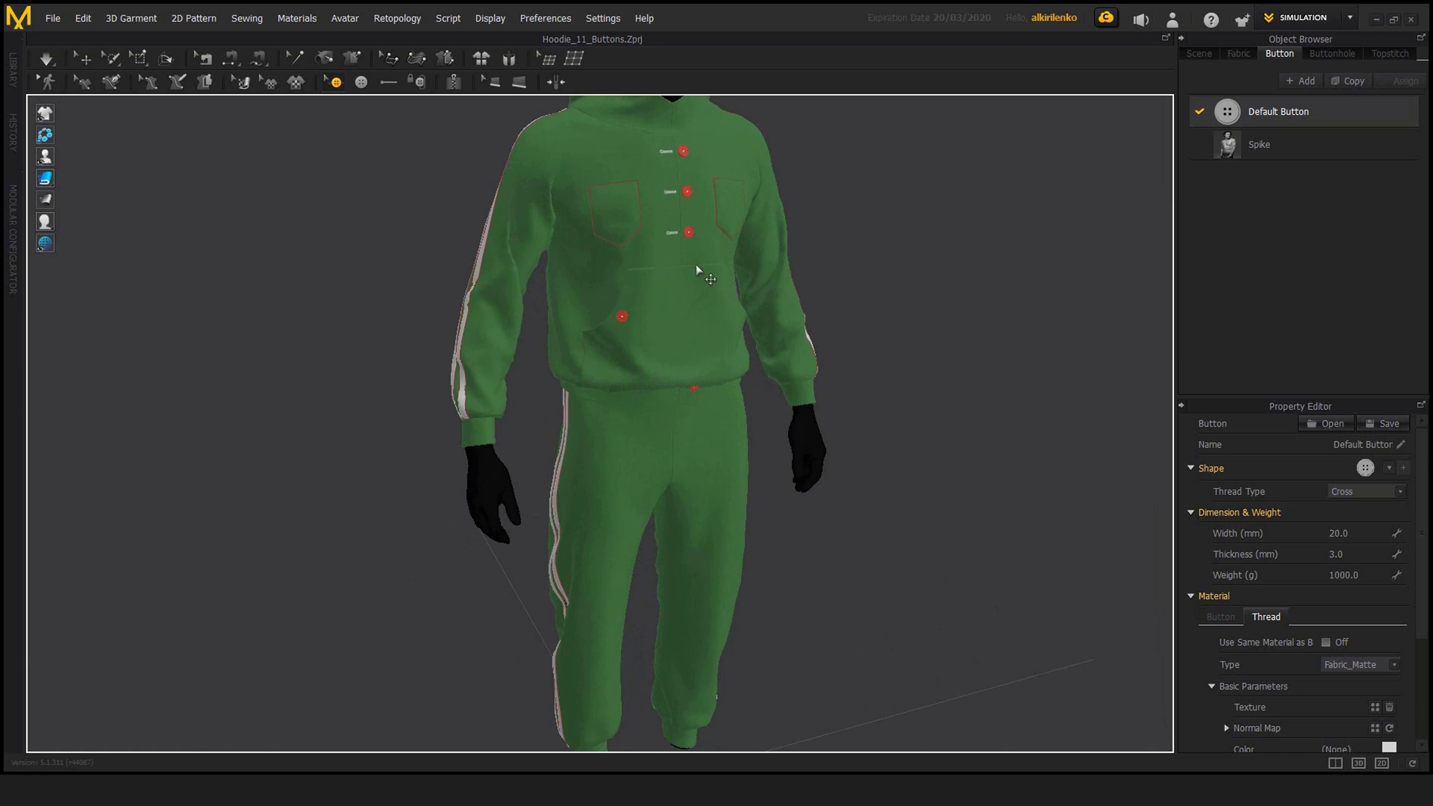
- Inspect the lowest chest button's individual properties and the dimension and weight settings of the Default Button style
left_click(687, 233)
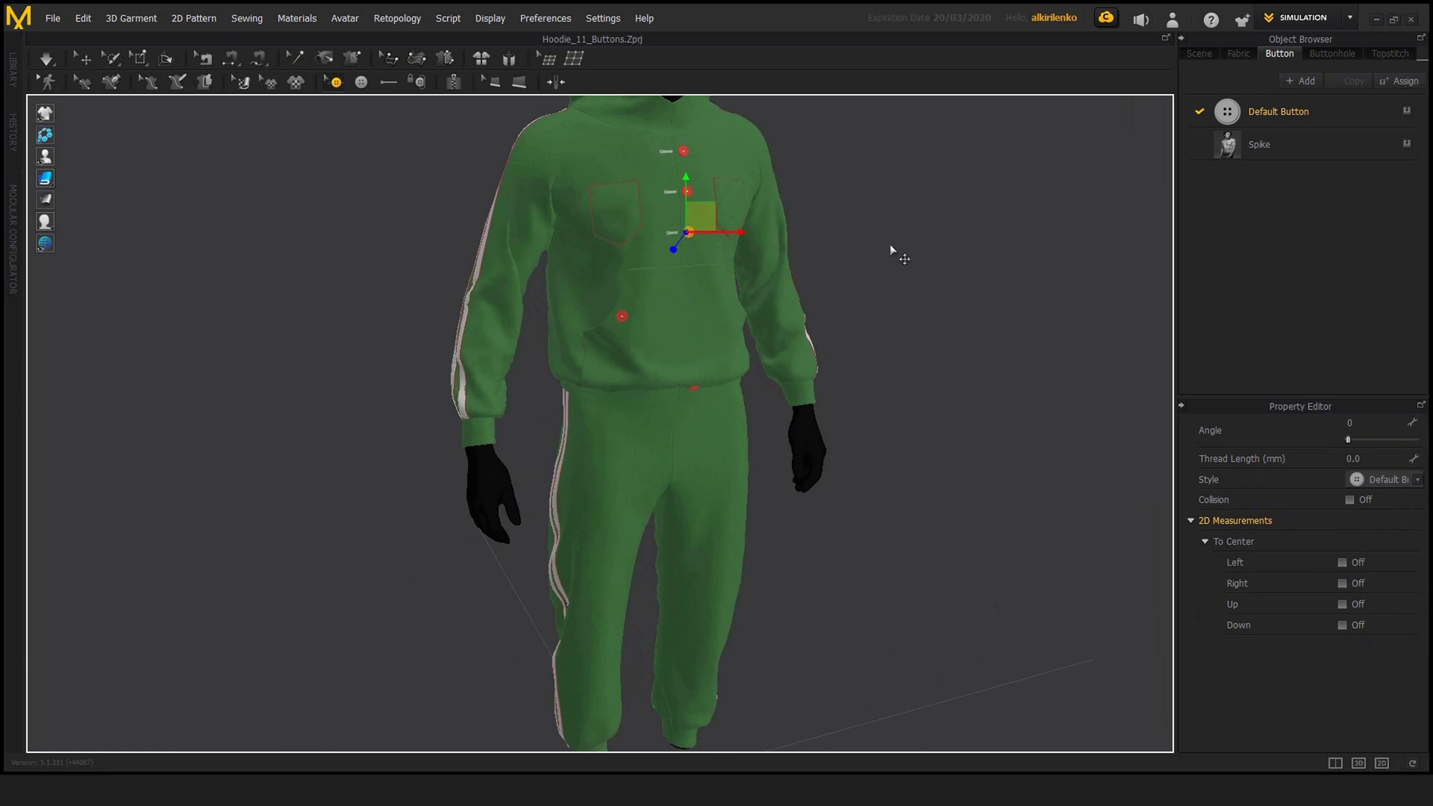
left_click(919, 221)
left_click(1224, 114)
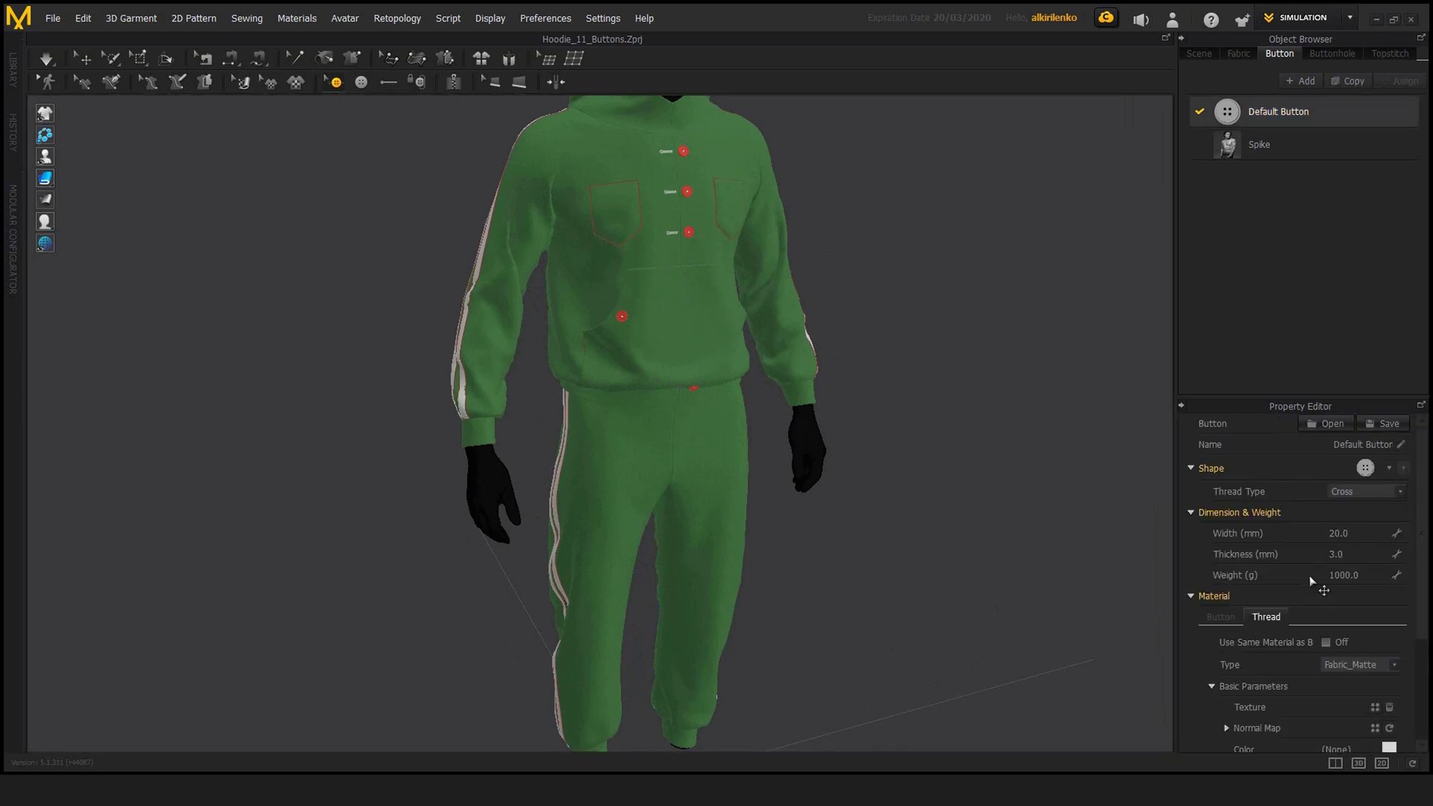
left_click(1355, 575)
right_click_drag(825, 331, 741, 290)
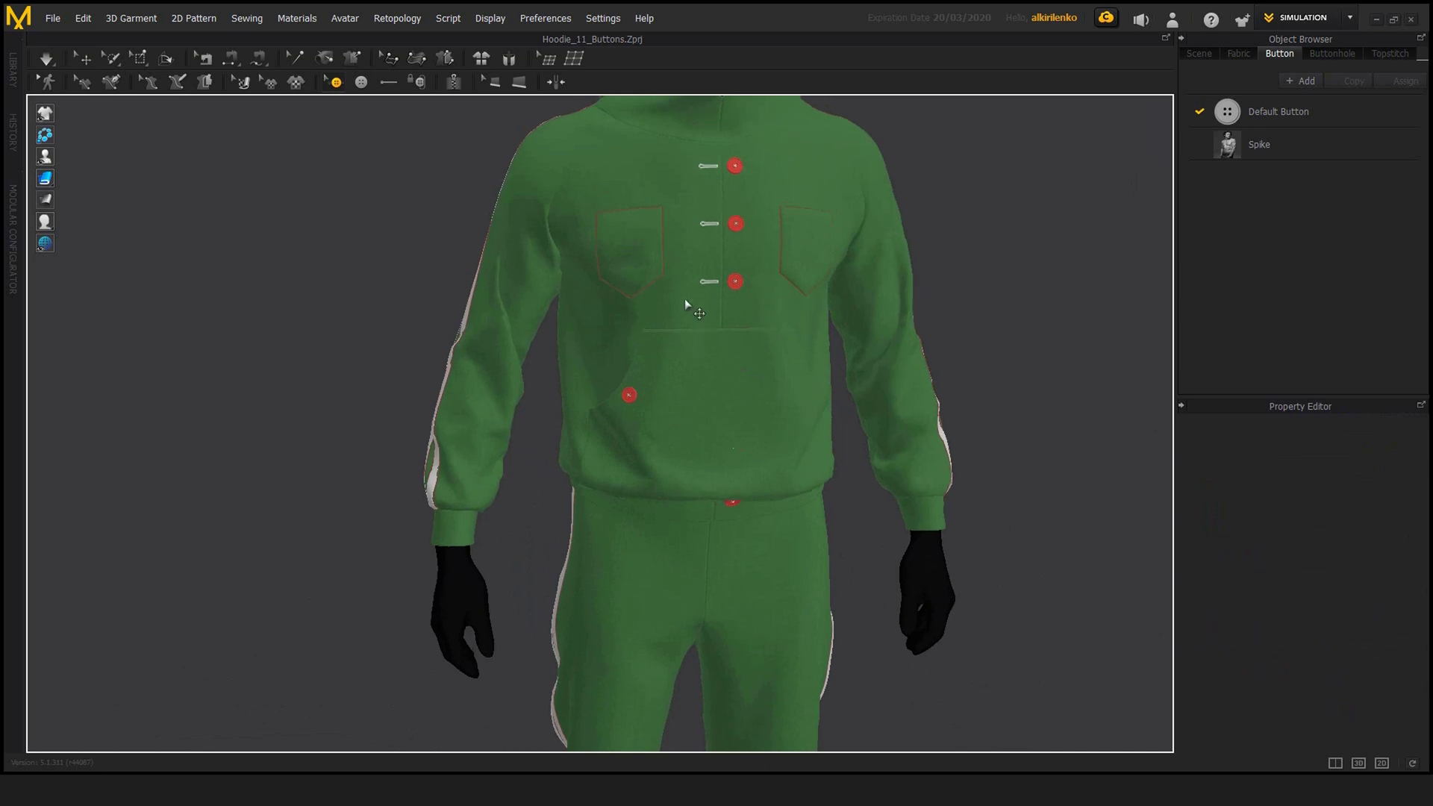
- Try moving the lowest chest button sideways across the hoodie front, undo the move and deselect the button
left_click(735, 281)
middle_click_drag(706, 298, 666, 390)
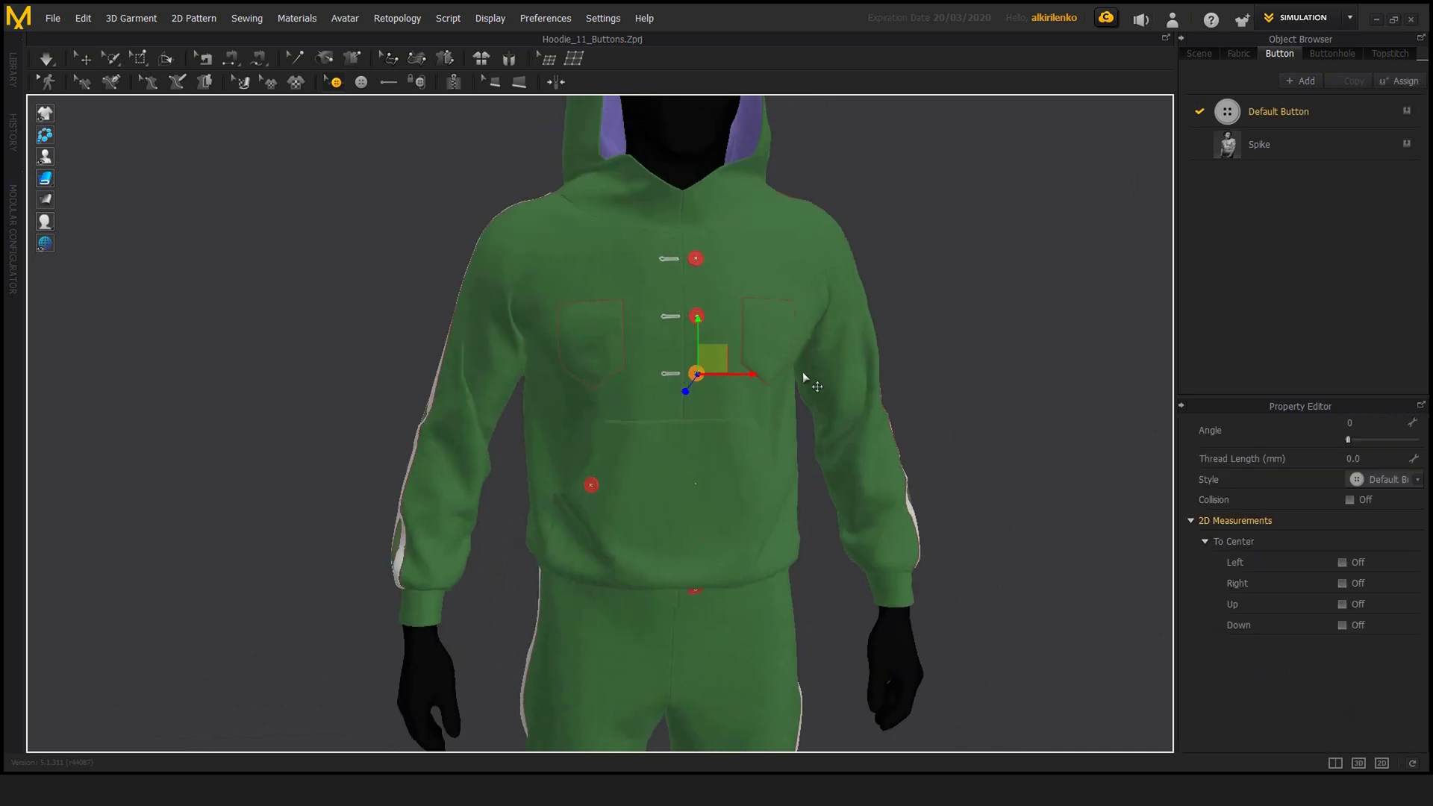
key("ctrl+z")
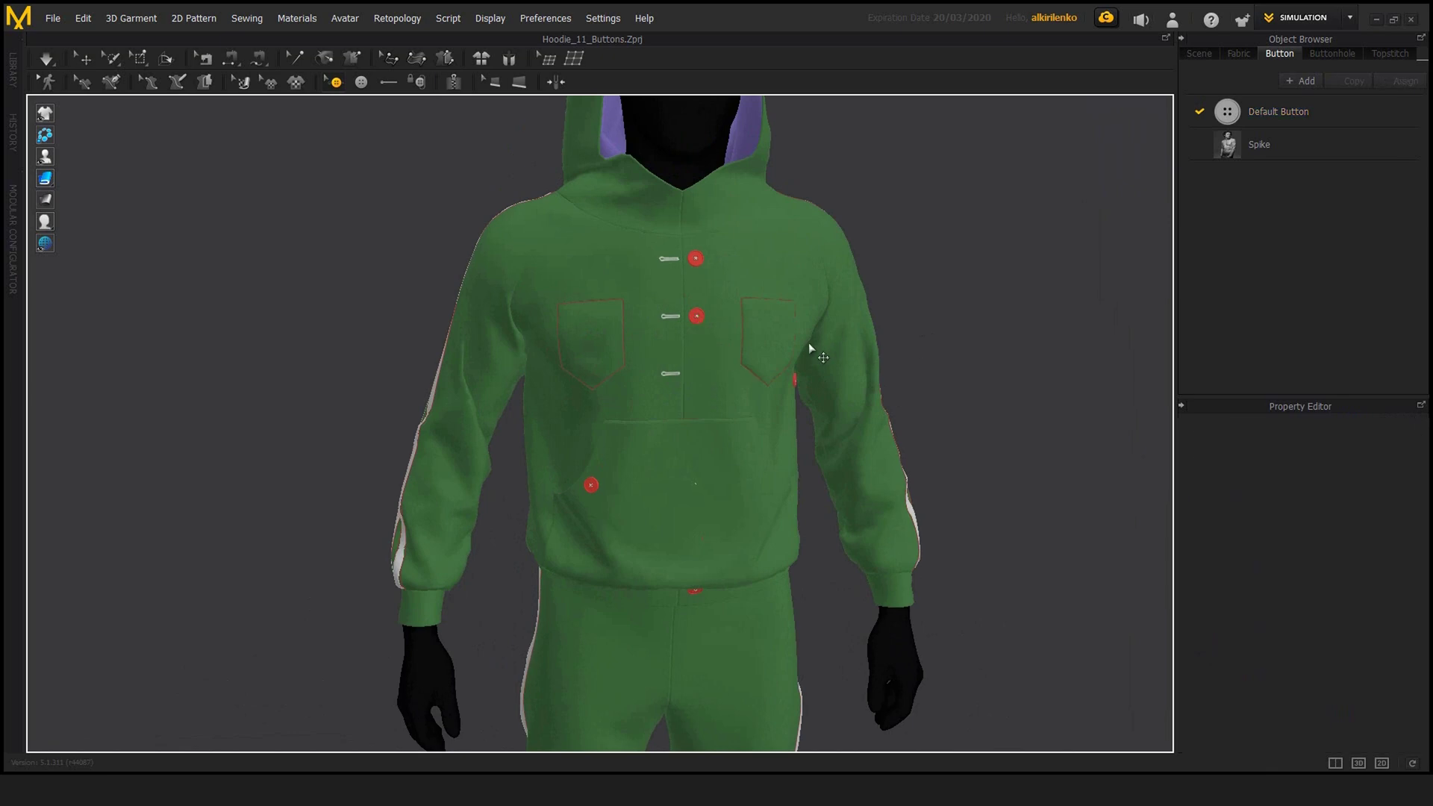
key("ctrl+z")
key("ctrl+z")
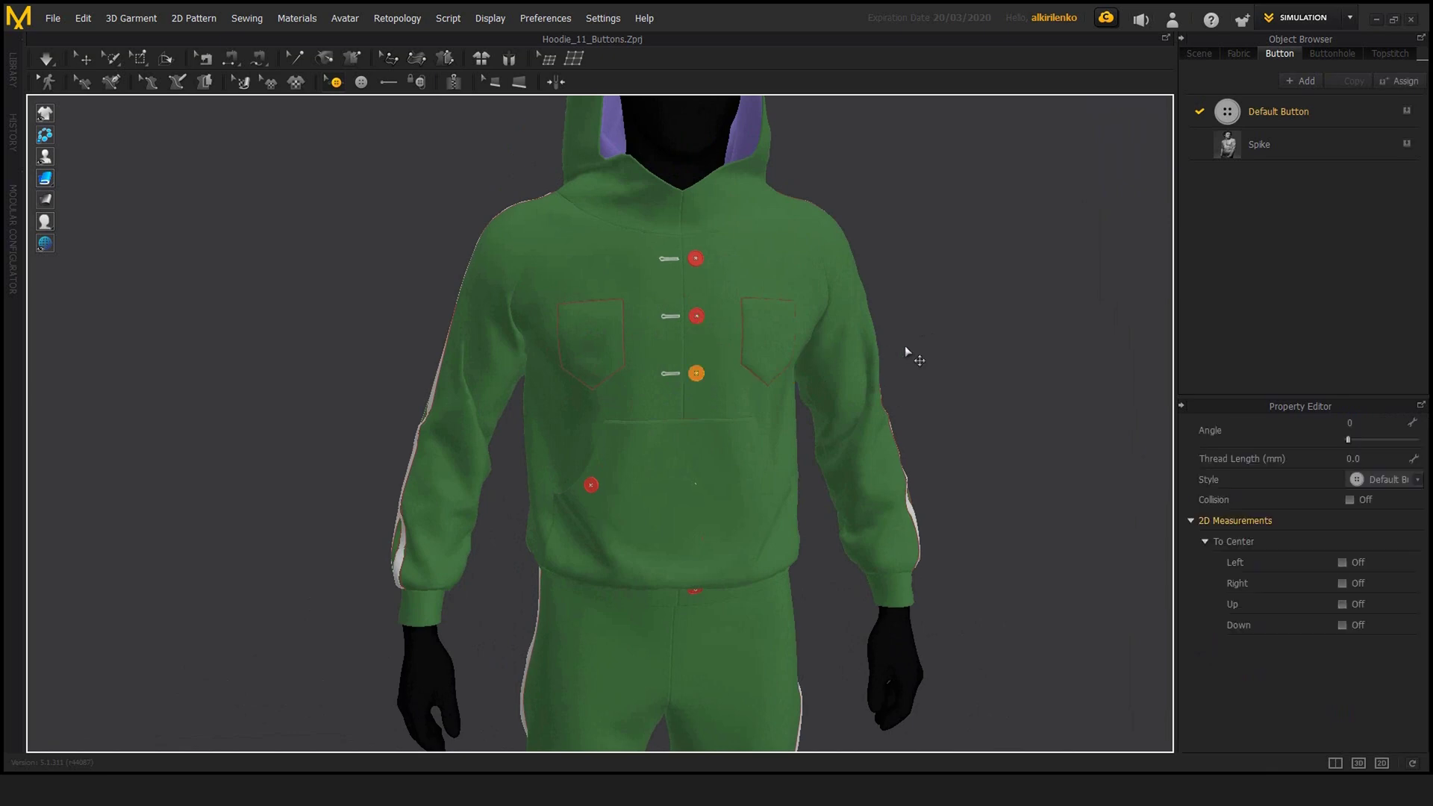
left_click(729, 343)
- Review the Default Button style's properties once more, deselect it and look over the complete outfit
right_click_drag(947, 330, 985, 332)
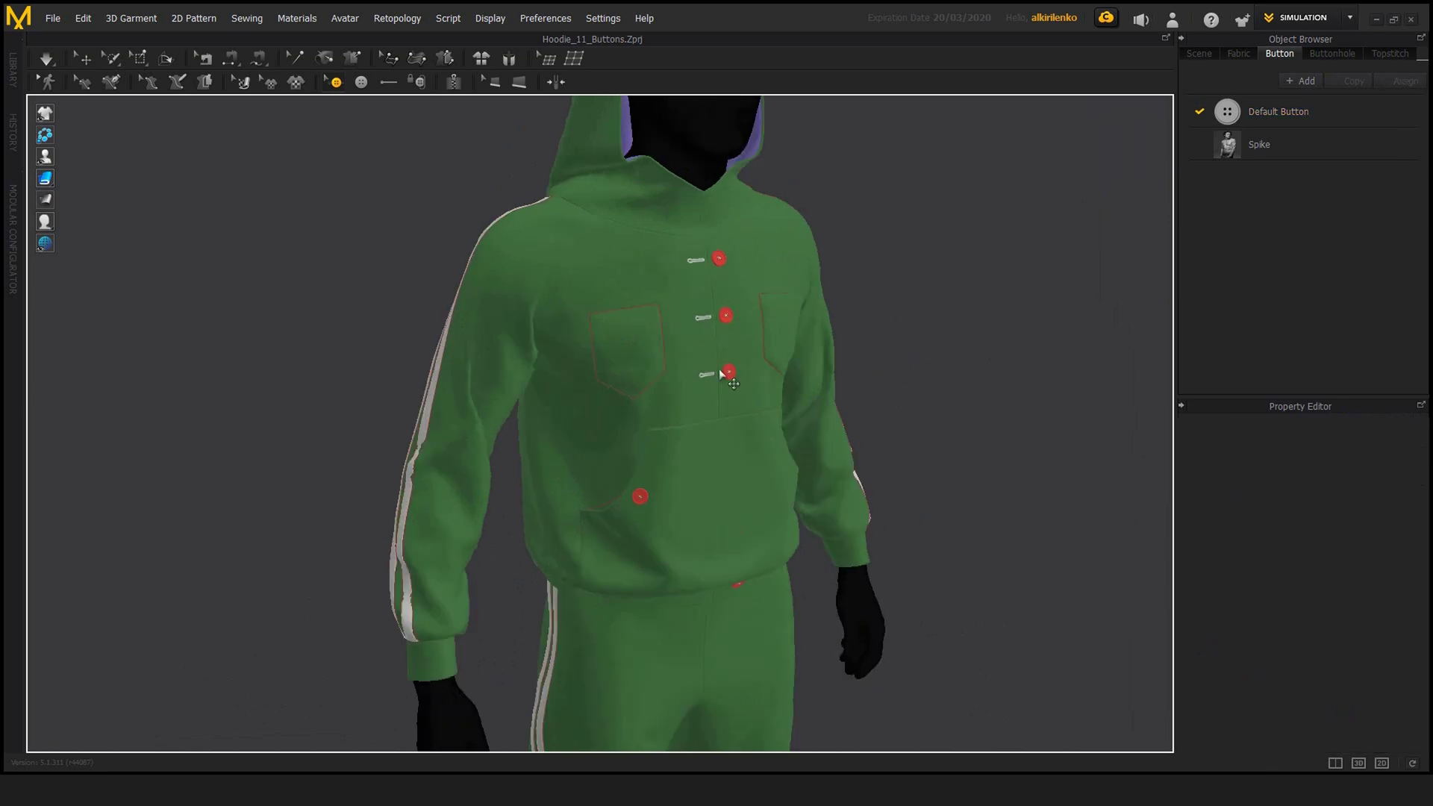
left_click(1278, 112)
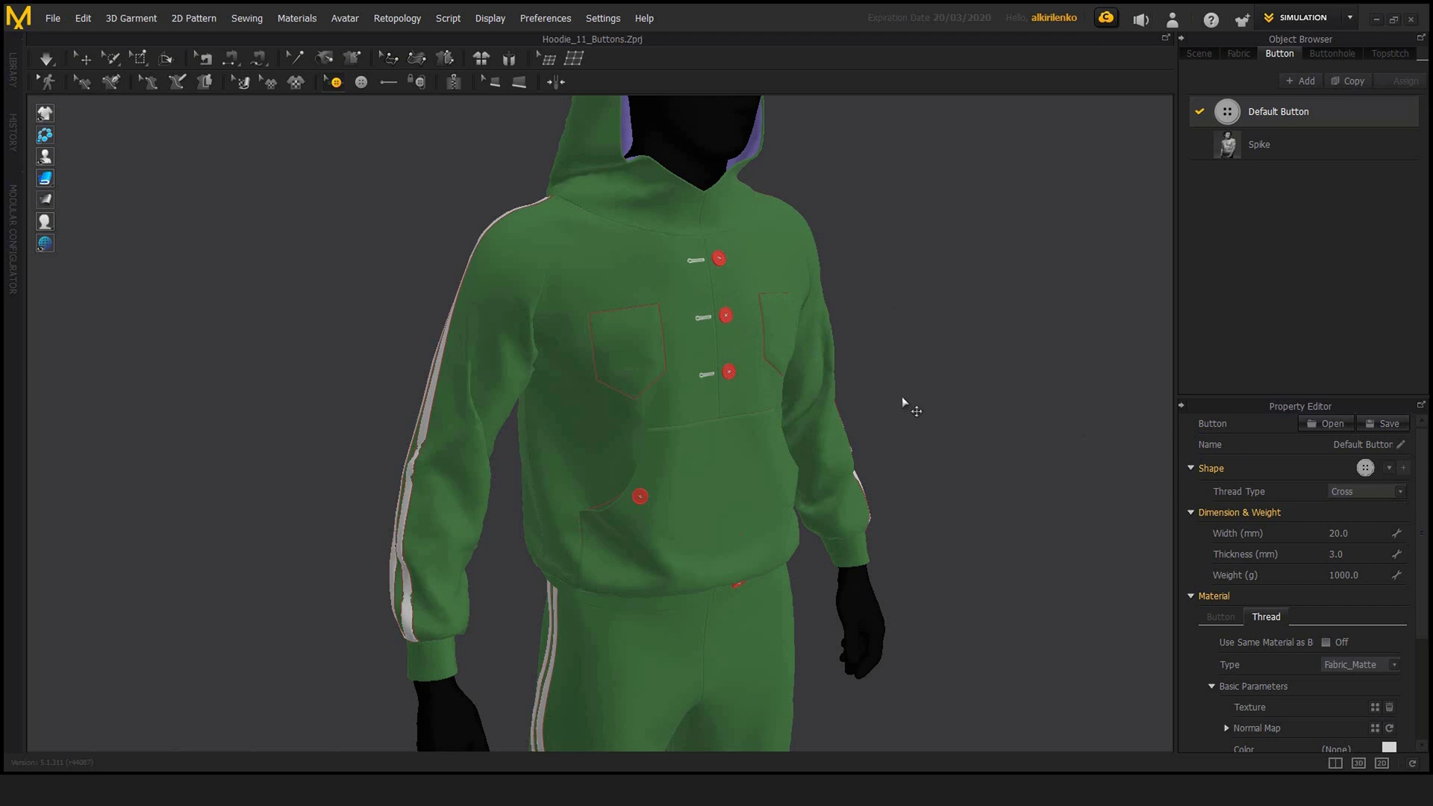
right_click_drag(901, 396, 873, 442)
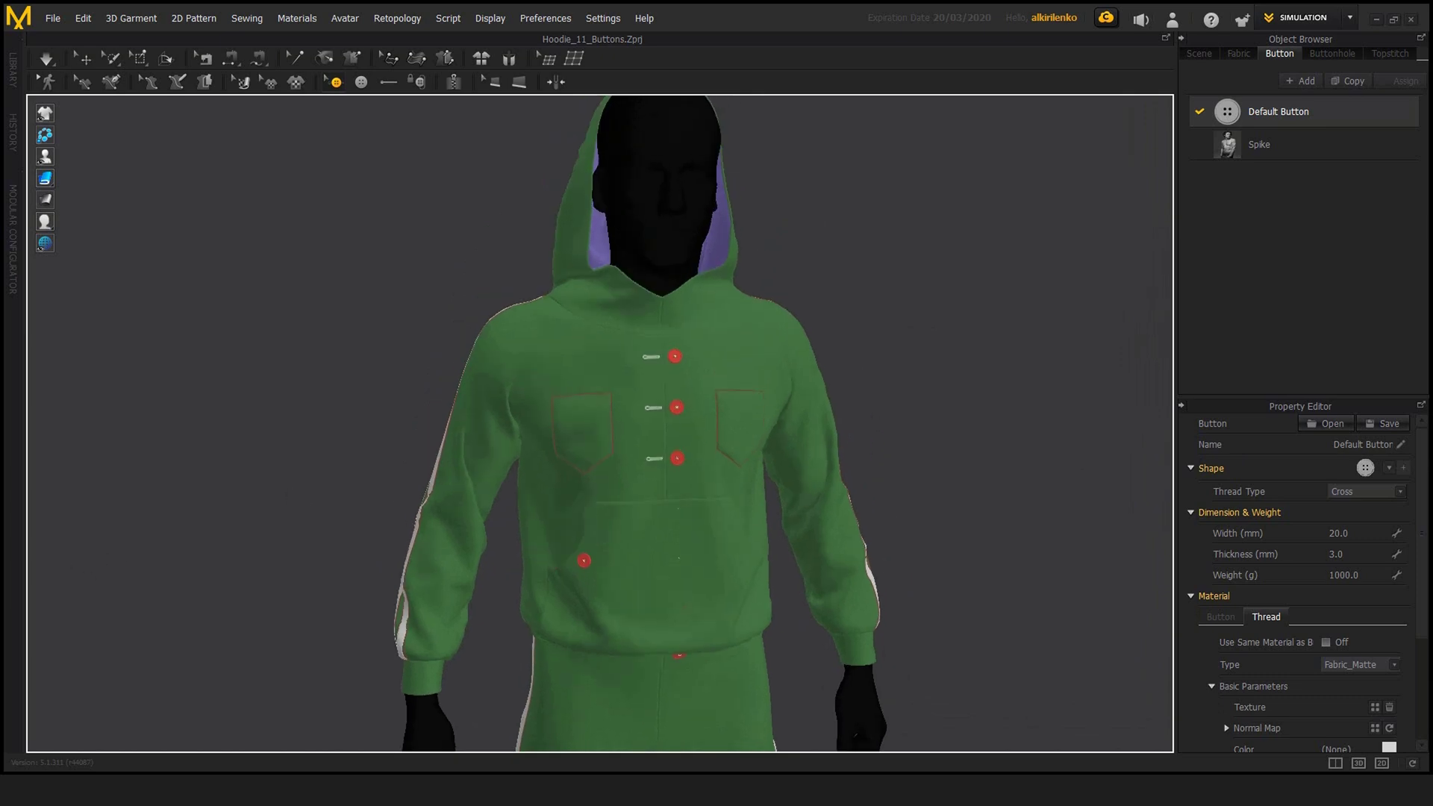
left_click(965, 395)
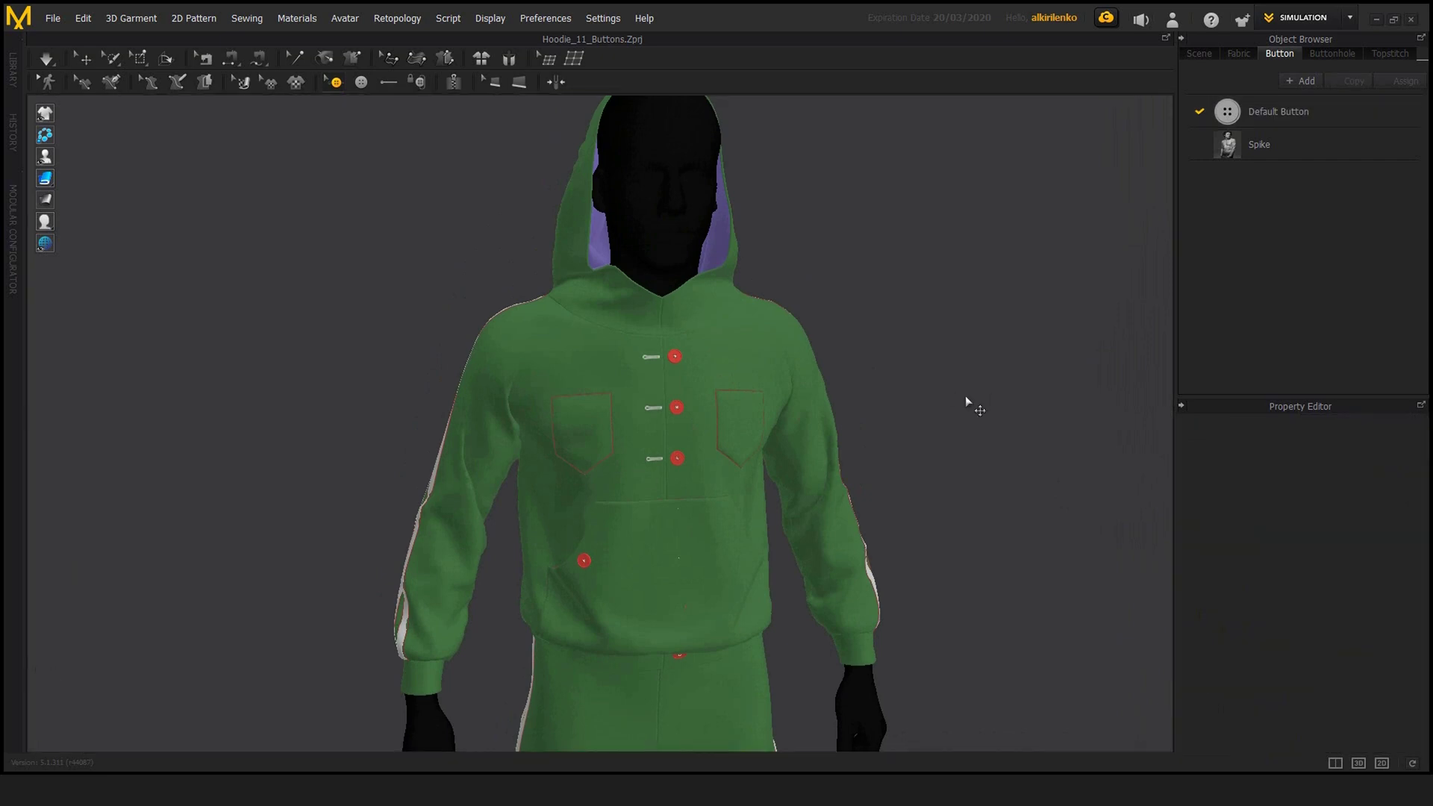
scroll(854, 488, "down", 4)
right_click_drag(852, 354, 834, 310)
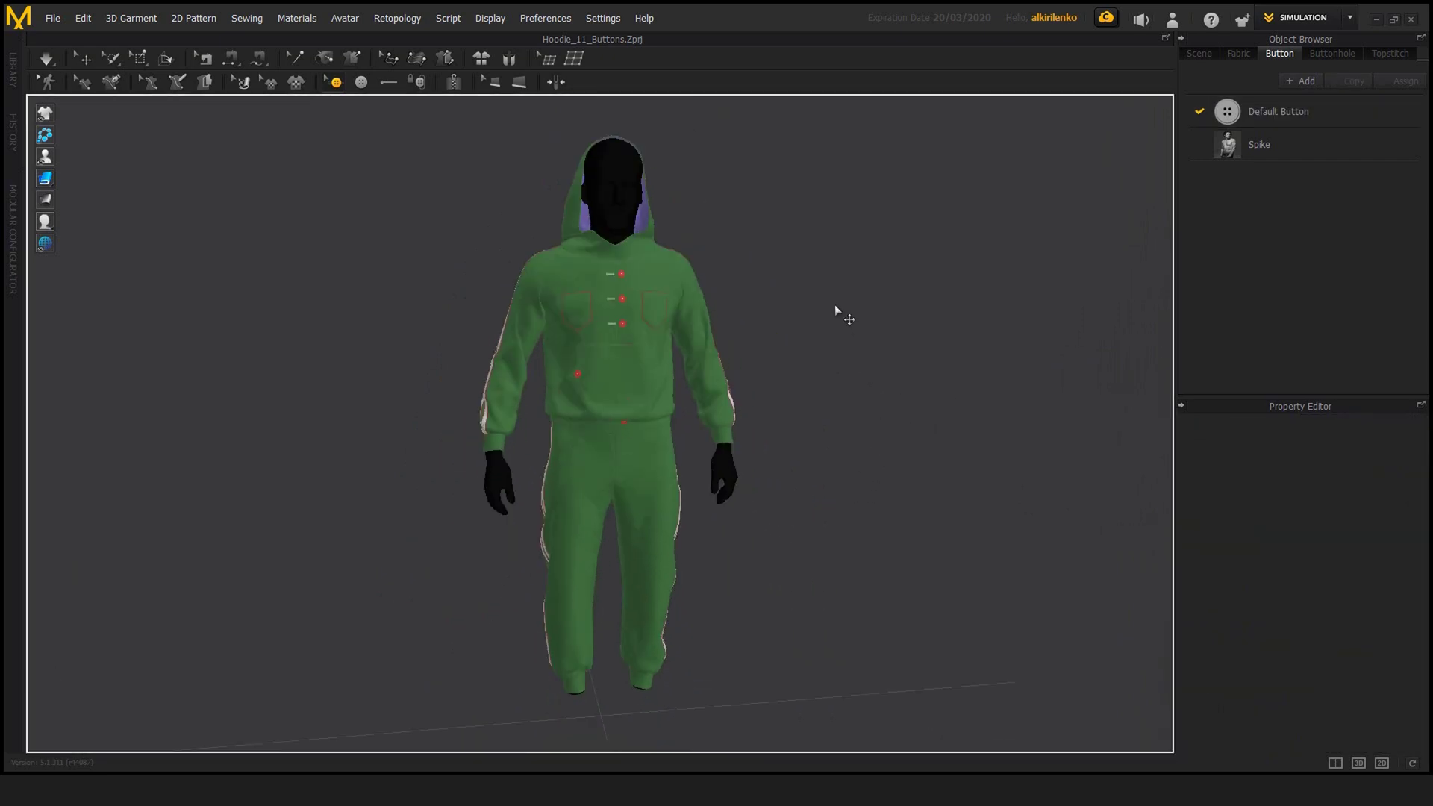